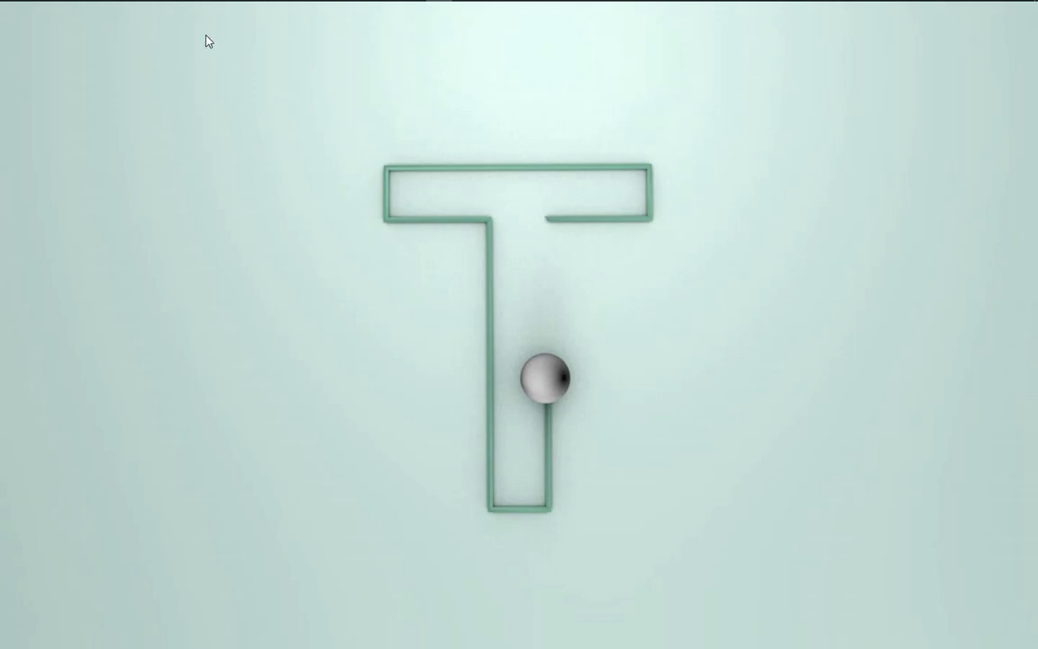
# - Switch from the finished T animation preview to the Cinema 4D window with its empty scene
pyautogui.click(169, 11)
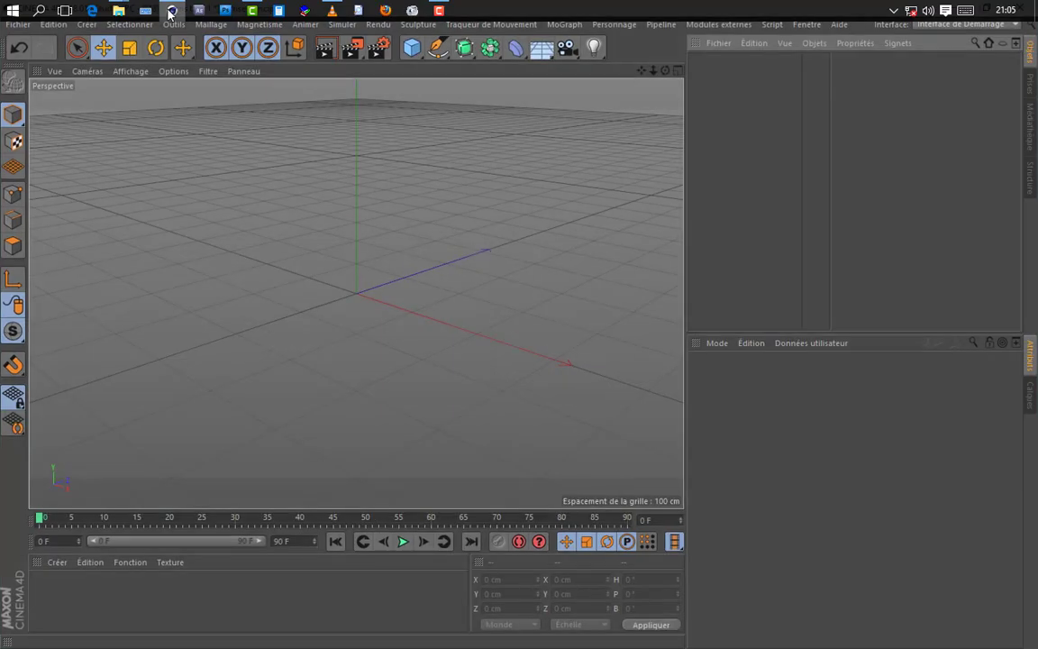
# - Add a floor (Sol) and a camera (Caméra), then orbit the camera view slightly
pyautogui.click(541, 50)
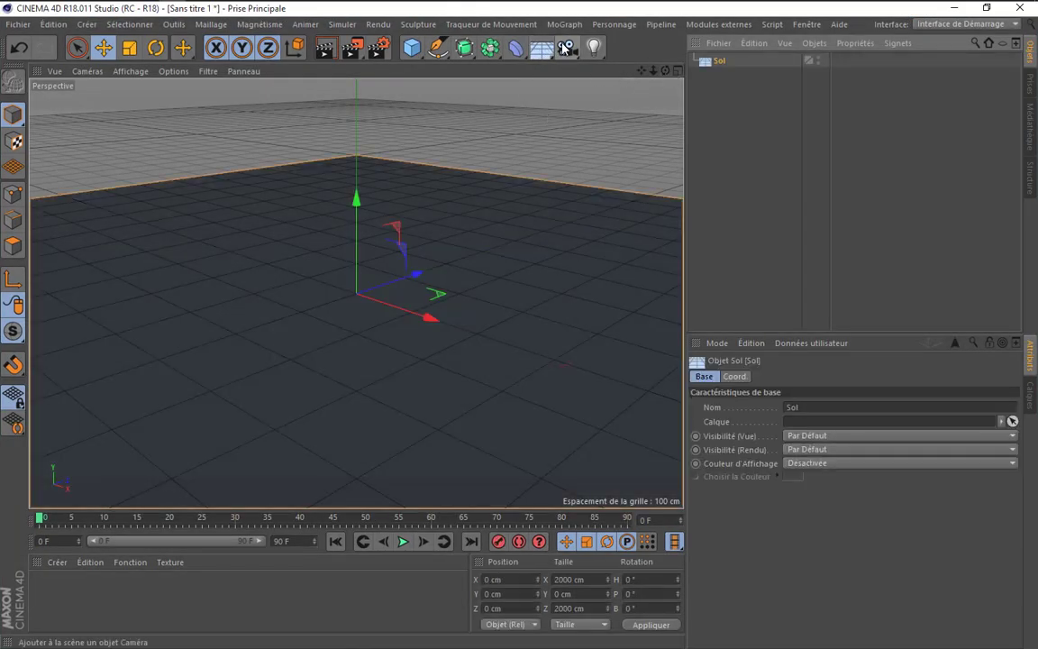
pyautogui.click(566, 47)
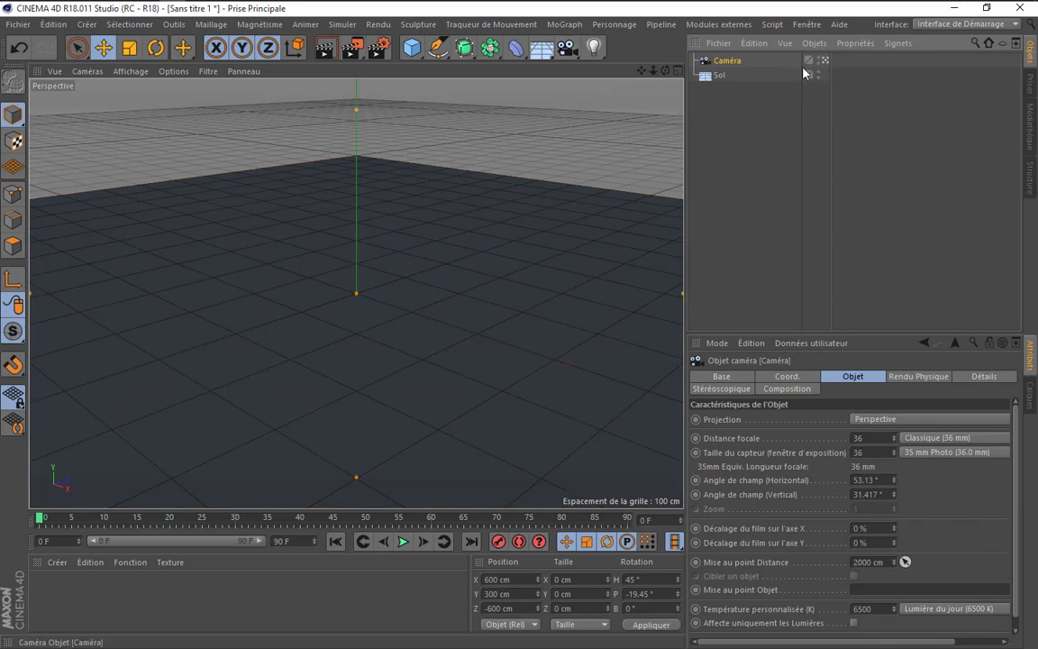
pyautogui.moveTo(665, 70); pyautogui.dragTo(635, 180)
# - Add a Texte spline reading 'T' with Alignement set to Centré
pyautogui.click(484, 110)
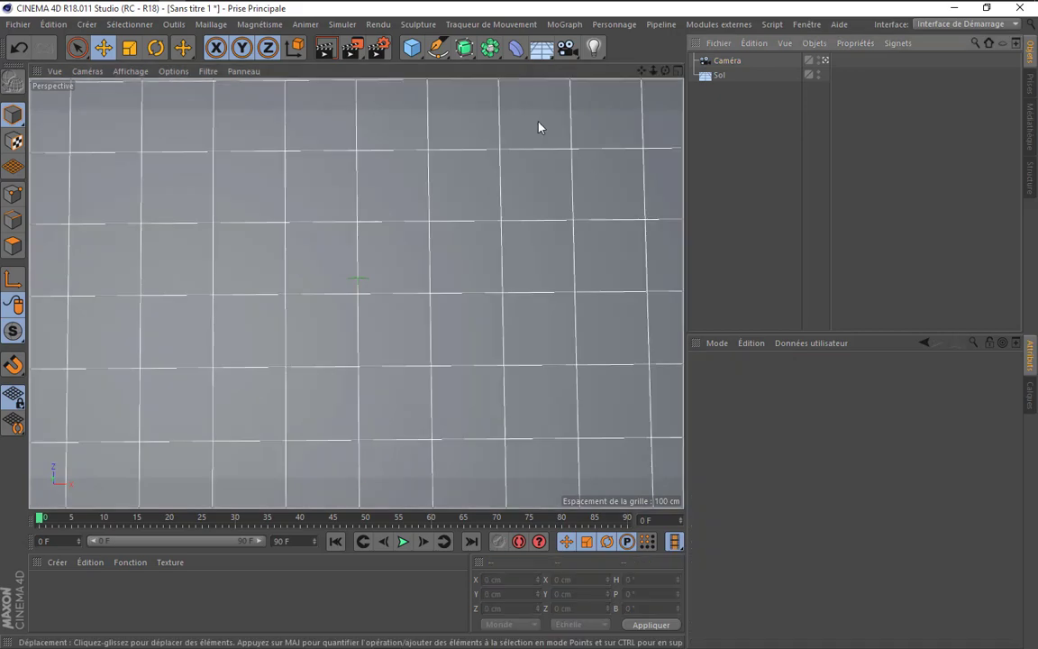
pyautogui.click(438, 50)
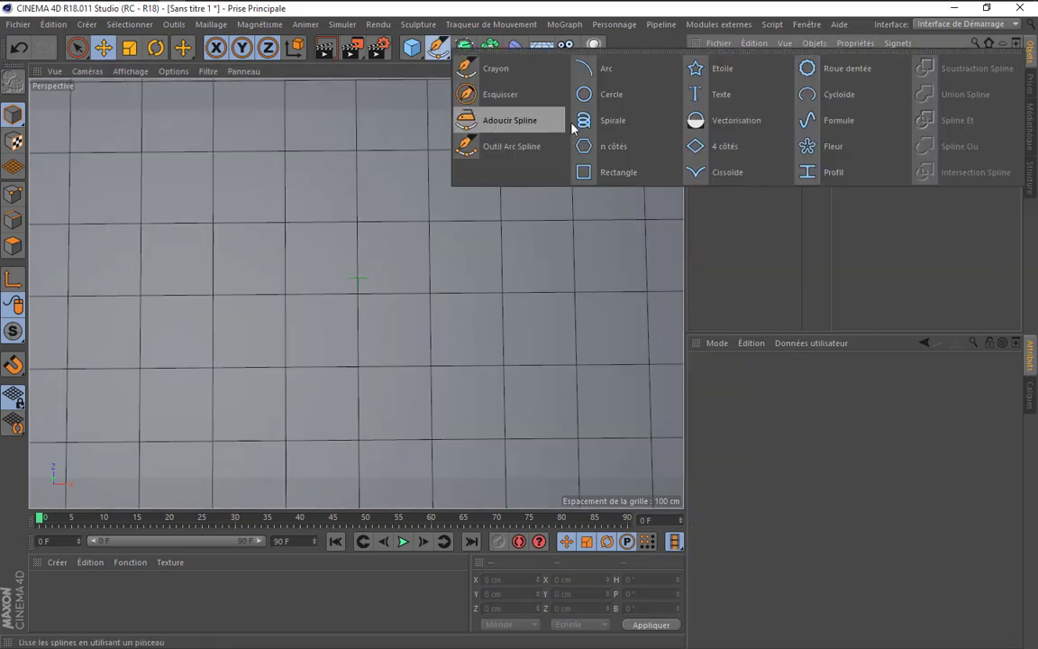
pyautogui.click(707, 96)
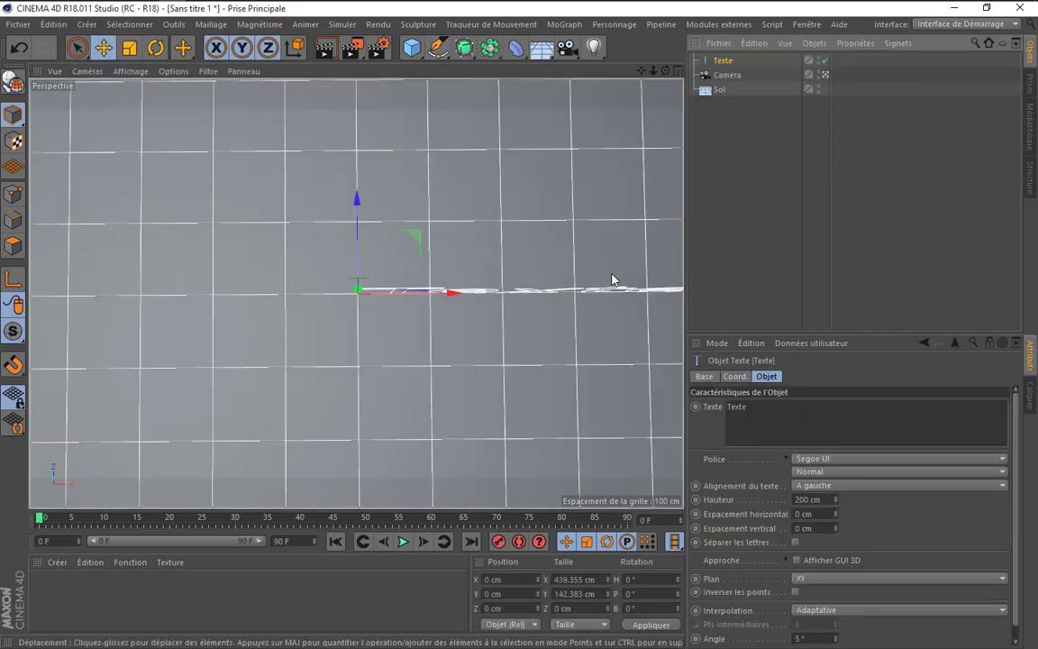
pyautogui.click(835, 487)
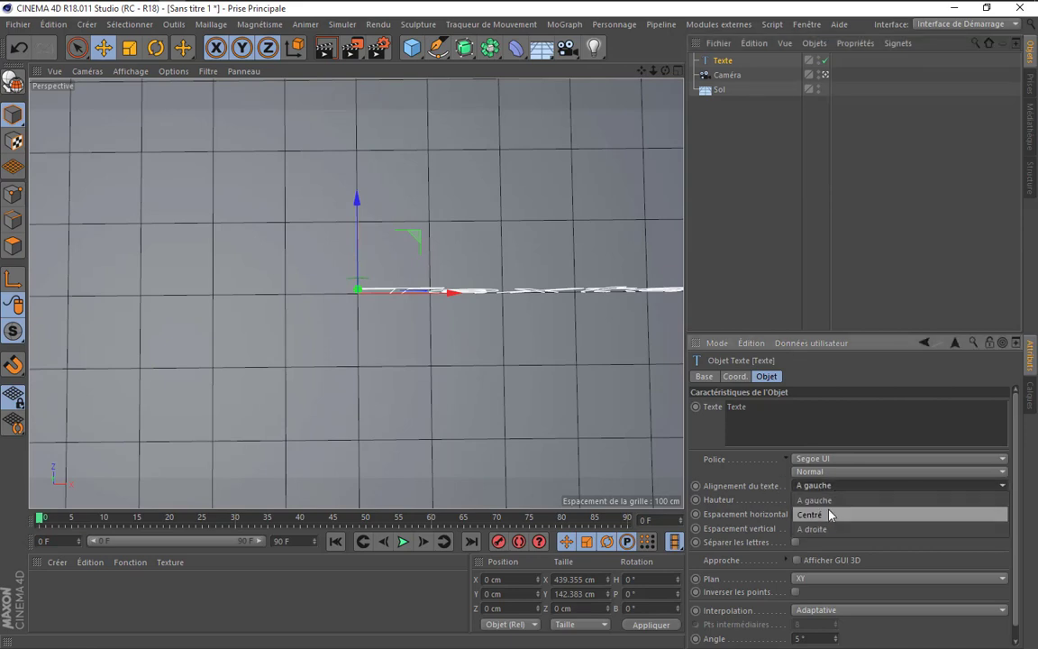
pyautogui.click(836, 501)
pyautogui.click(757, 417)
pyautogui.write('T')
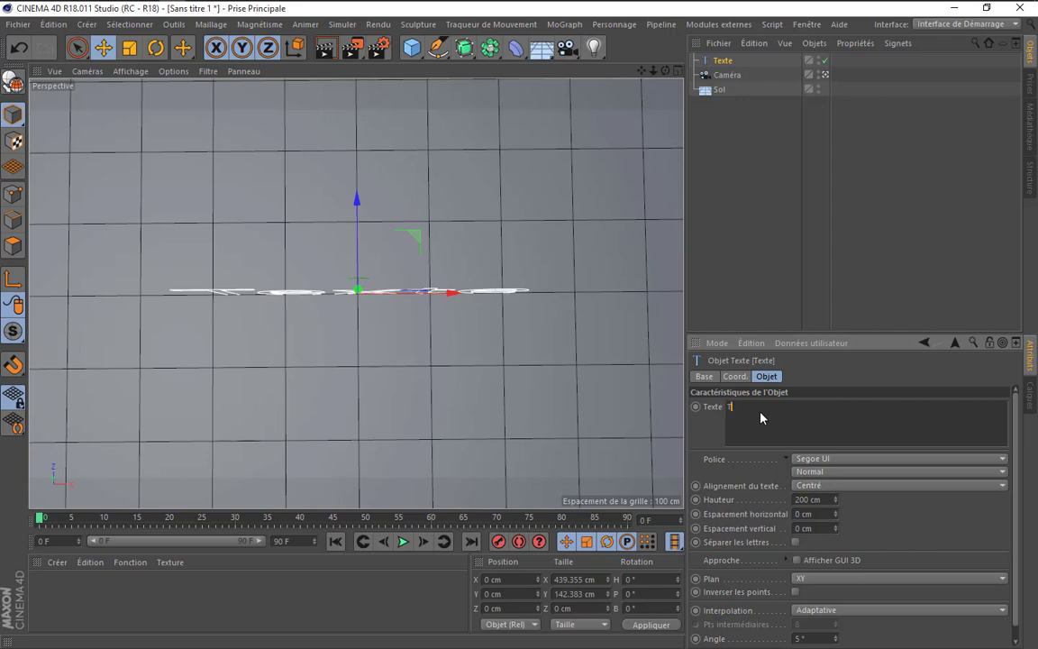
pyautogui.click(790, 386)
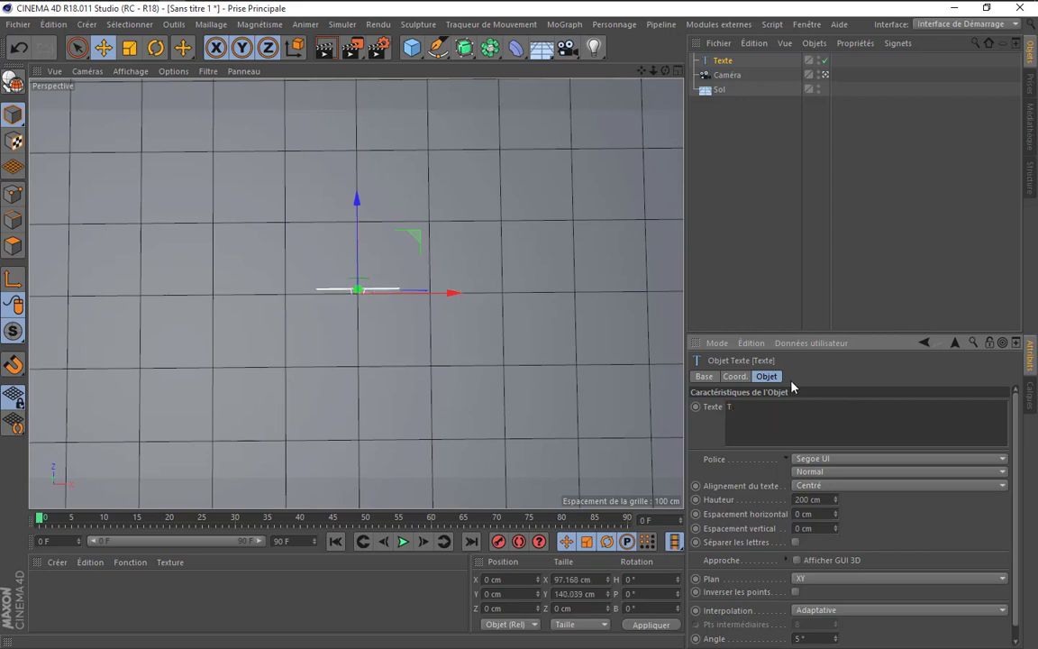
# - Rotate the T to pitch -90° so it stands upright, and shift it along Z
pyautogui.click(735, 375)
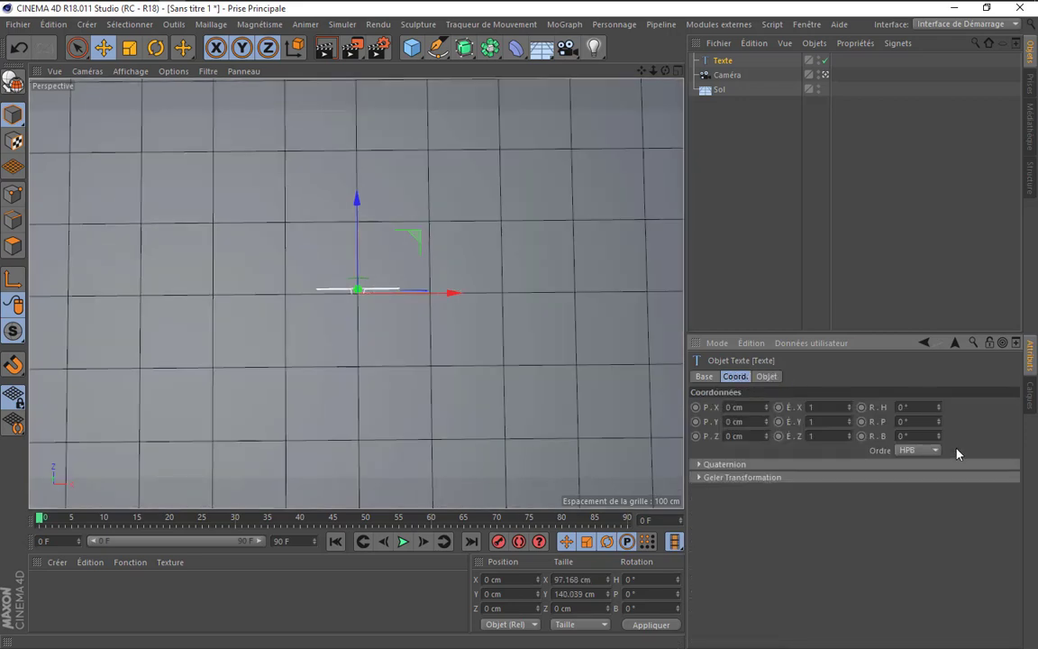
pyautogui.click(906, 421)
pyautogui.write('-90')
pyautogui.press('Return')
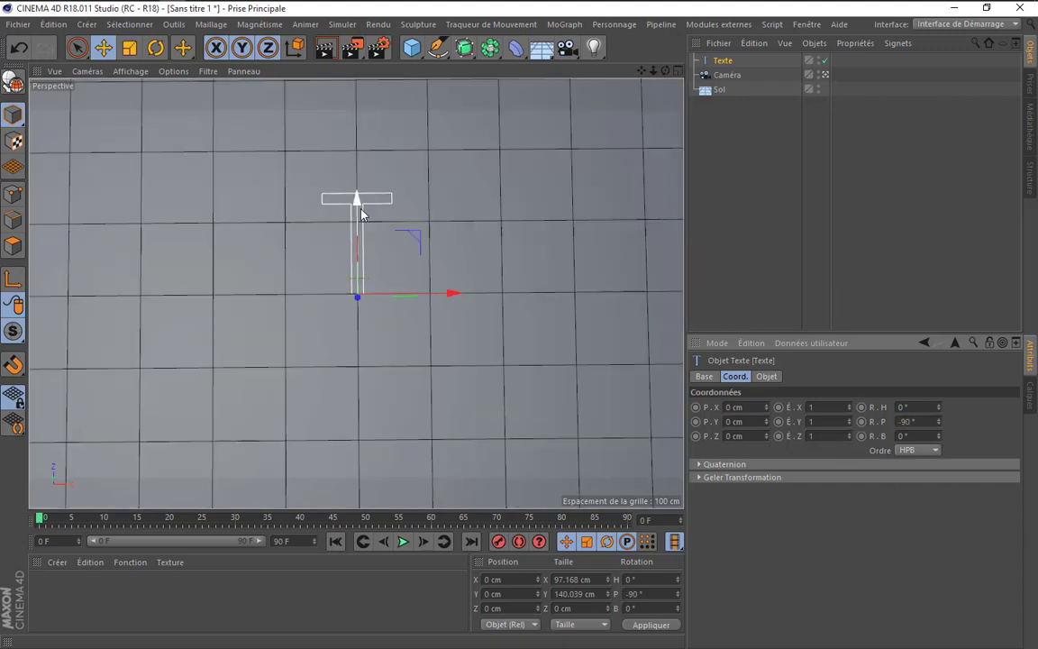
pyautogui.moveTo(361, 213); pyautogui.dragTo(362, 251)
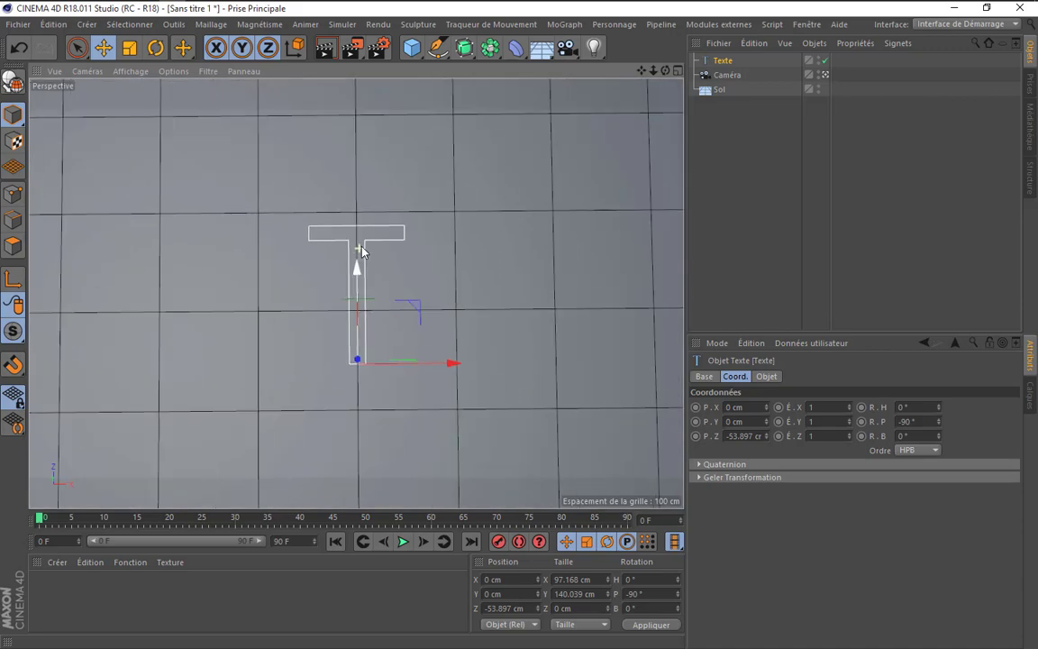
pyautogui.scroll(1, 361, 250)
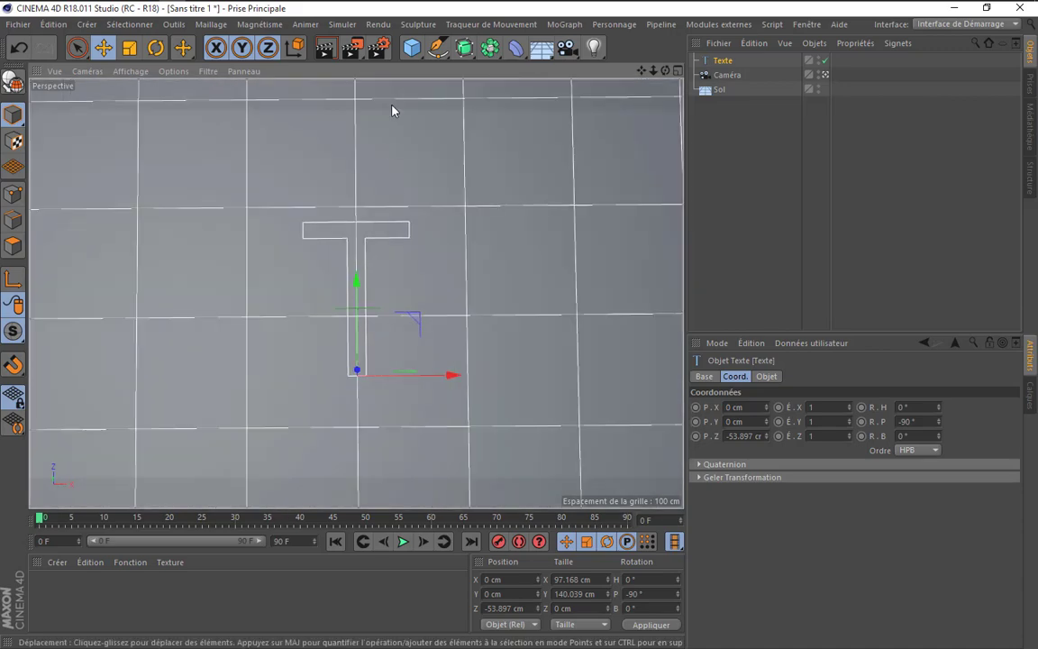
# - Add a Sphère with a 10 cm radius and move it along X onto the T's stem
pyautogui.moveTo(412, 48); pyautogui.dragTo(686, 92)
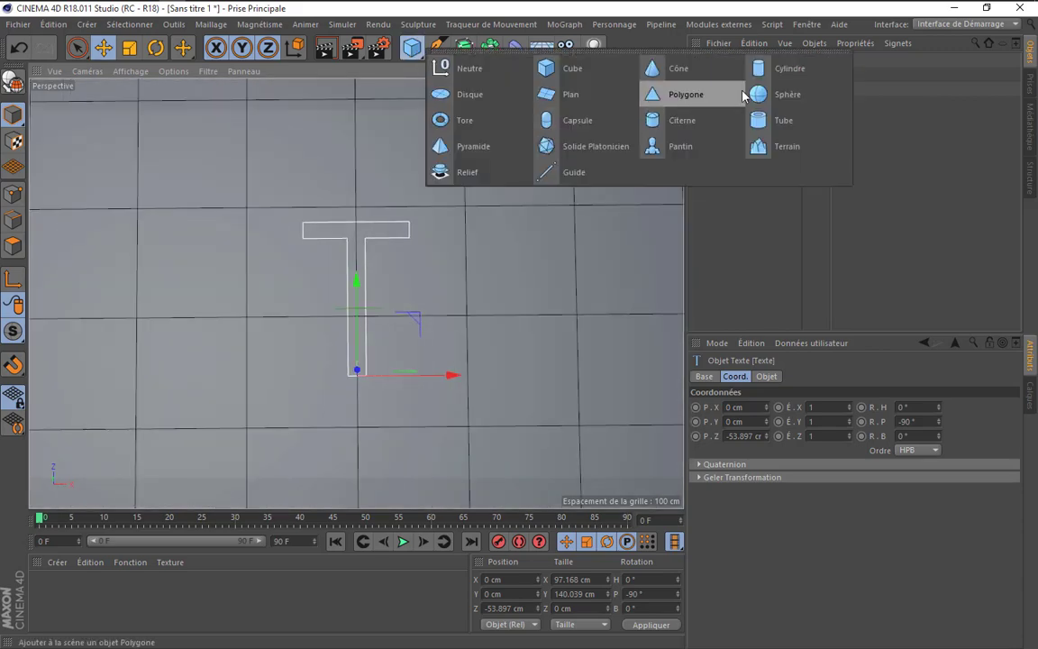
pyautogui.click(770, 376)
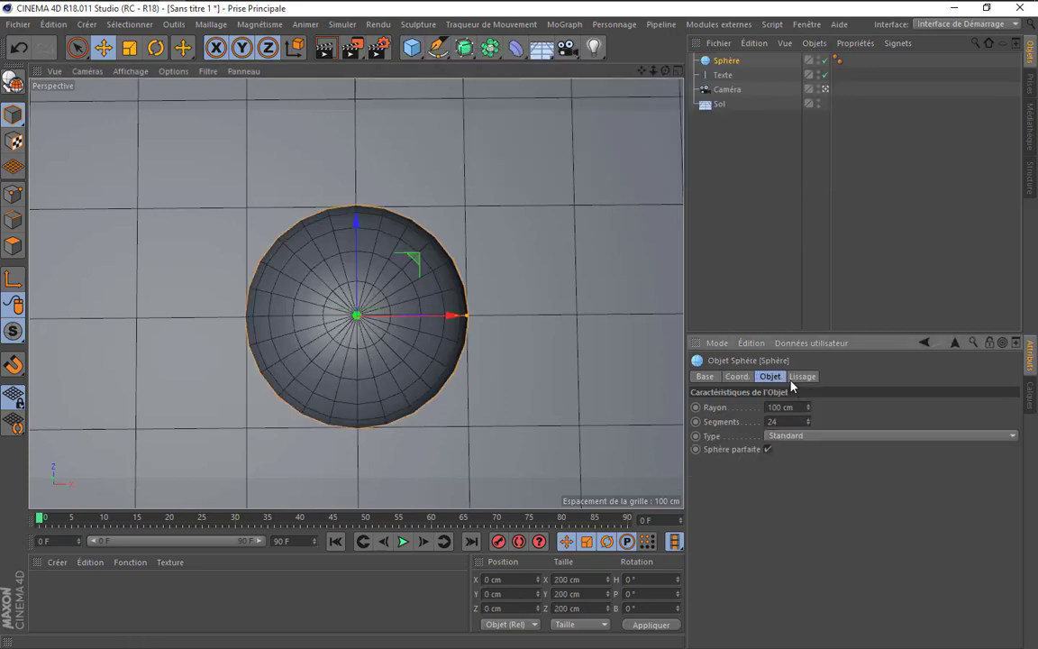
pyautogui.click(801, 408)
pyautogui.write('10')
pyautogui.press('Return')
pyautogui.moveTo(422, 316)
pyautogui.mouseDown()
pyautogui.moveTo(452, 333)
pyautogui.moveTo(442, 330)
pyautogui.mouseUp()
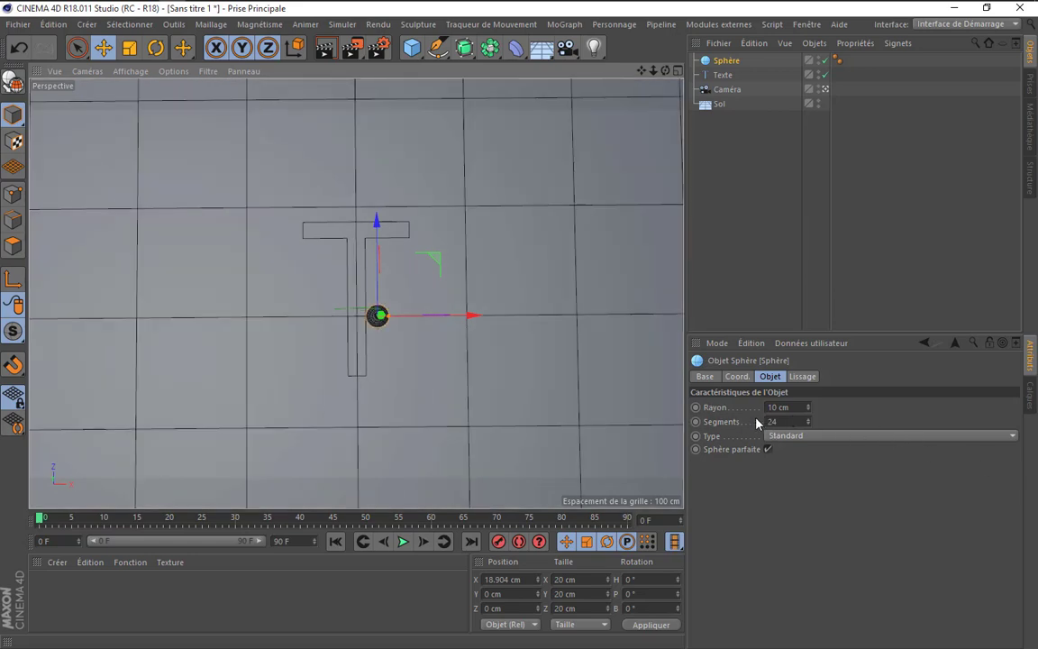
# - Set the sphere's segment count to 14
pyautogui.click(790, 421)
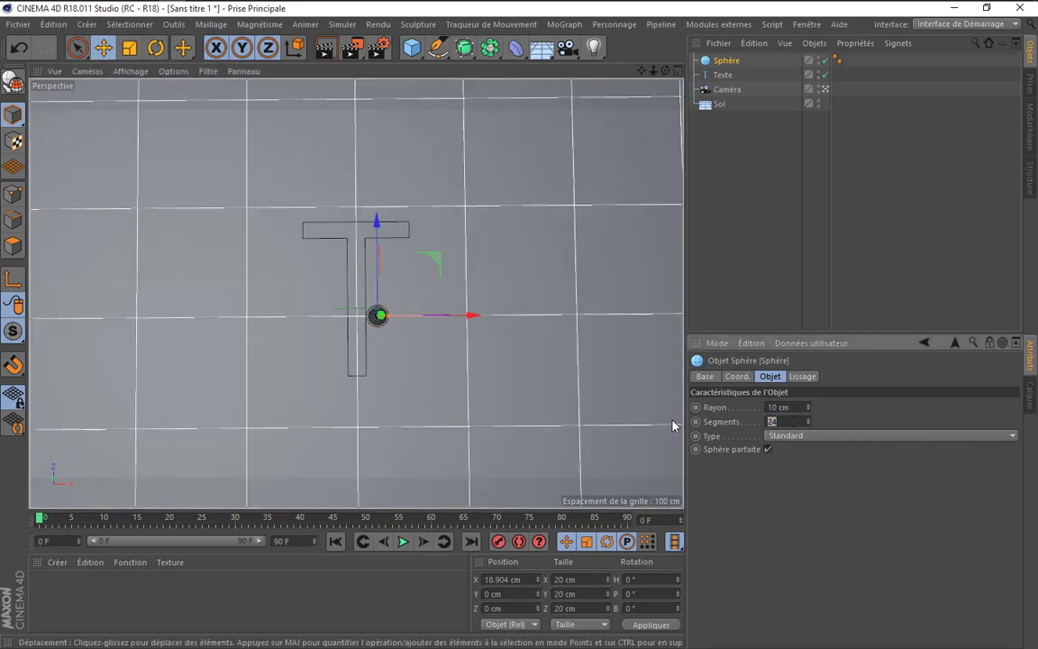
pyautogui.write('12')
pyautogui.press('Return')
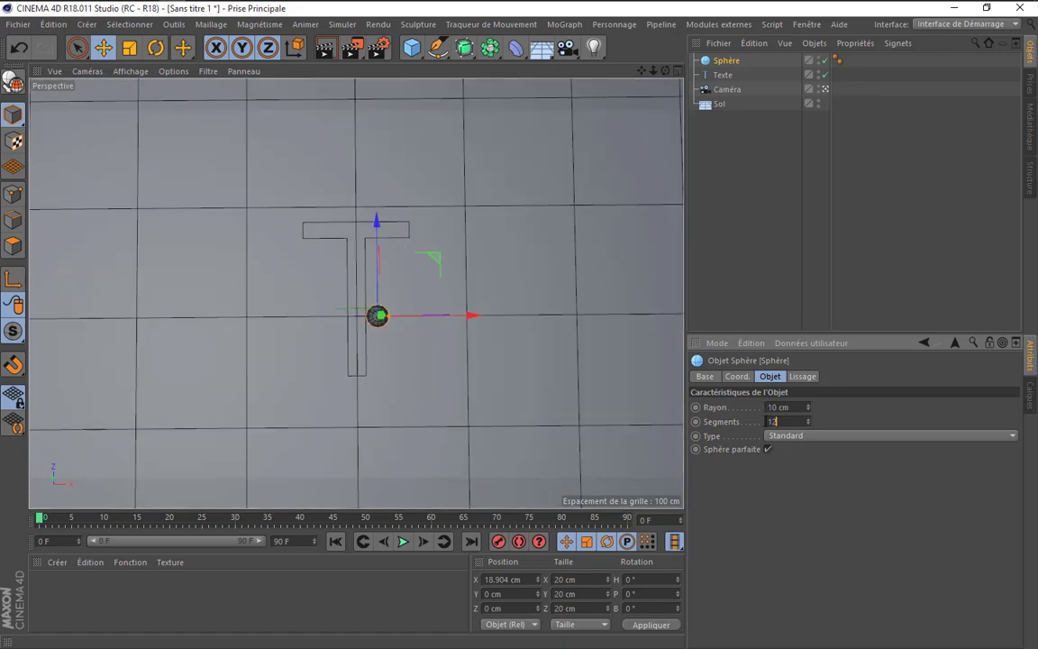
pyautogui.write('14')
pyautogui.press('Return')
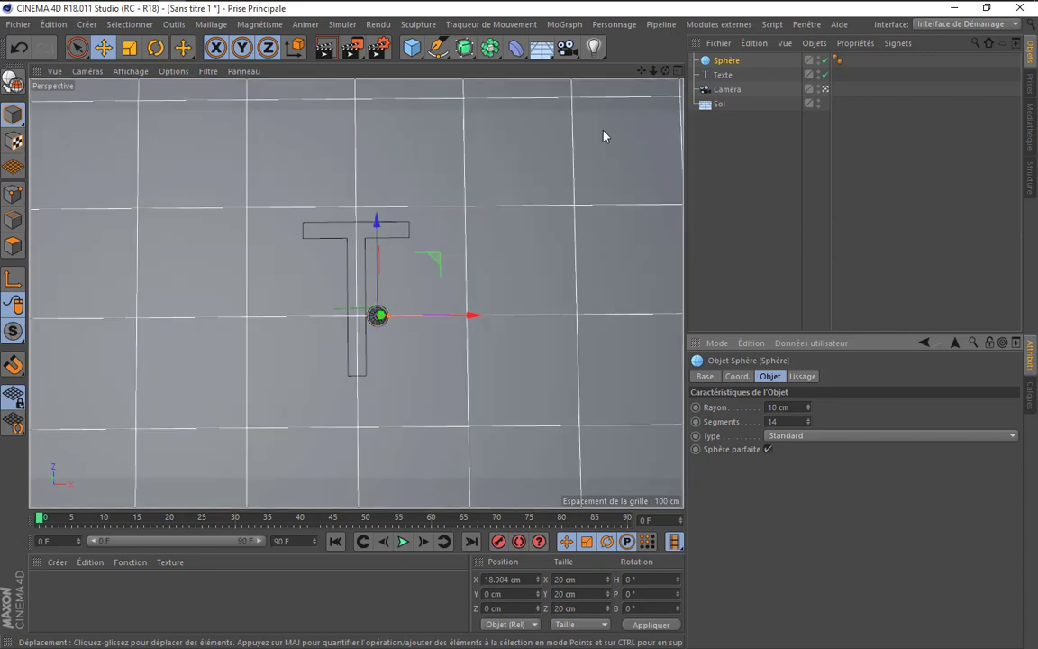
# - Add a MoGraph Cloneur and nest the Sphère inside it
pyautogui.click(564, 25)
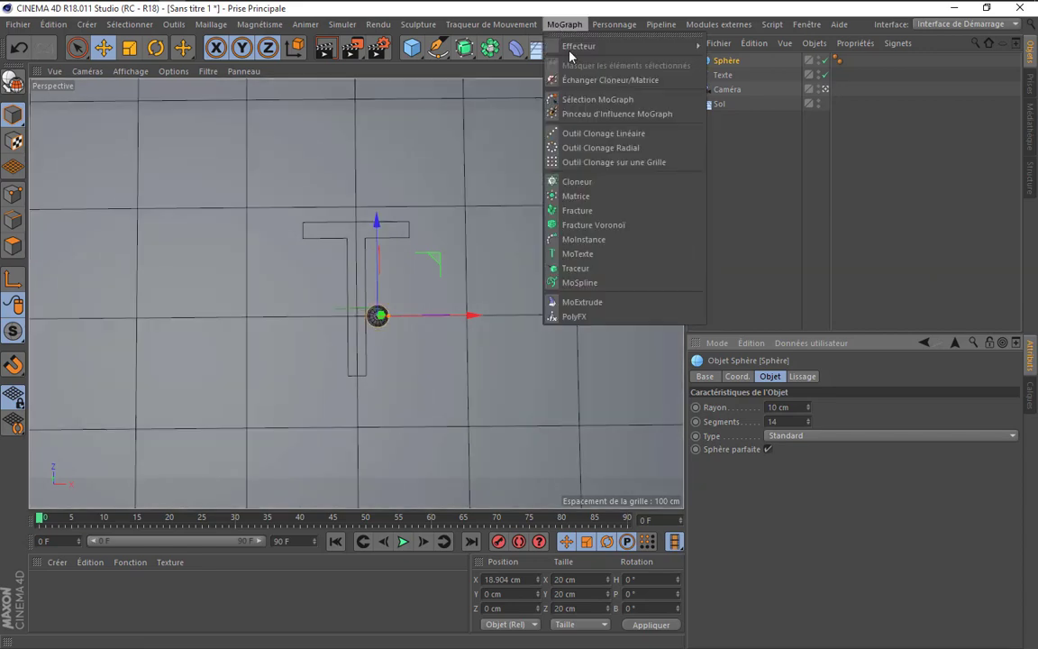
pyautogui.click(585, 185)
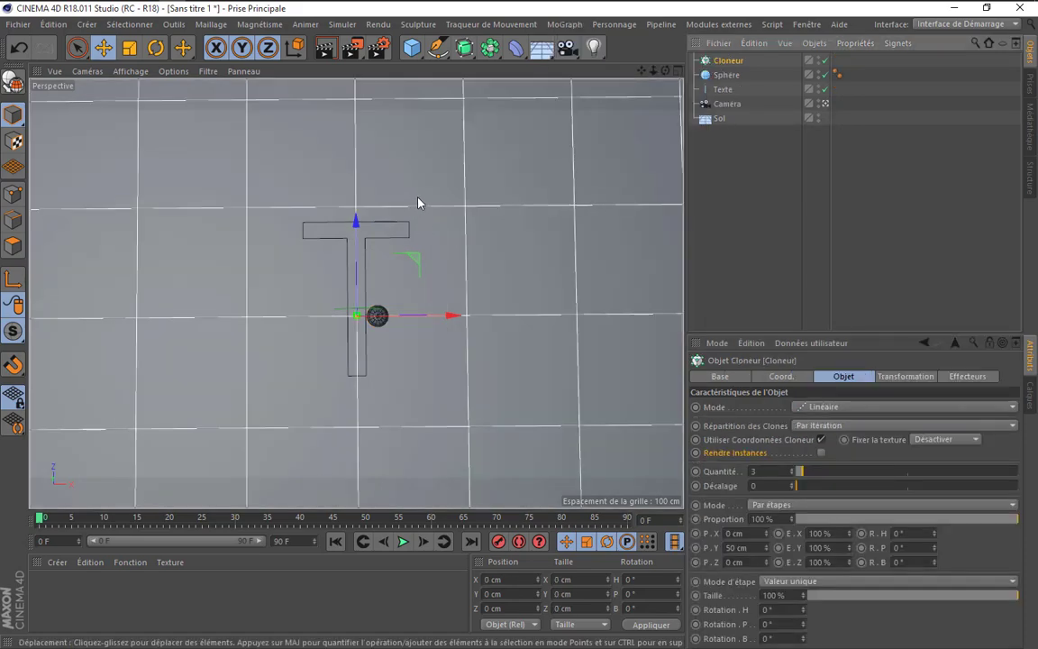
pyautogui.moveTo(726, 76); pyautogui.dragTo(734, 63)
pyautogui.click(728, 60)
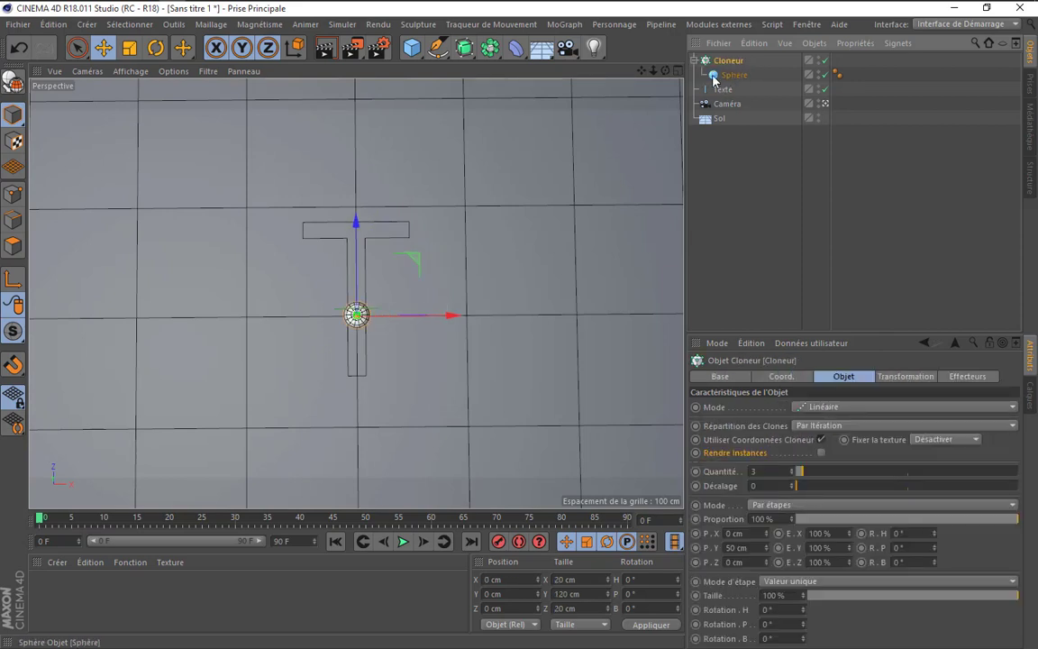
# - Set the Cloneur quantity to 1 and move the clone along X onto the T's stem
pyautogui.click(754, 471)
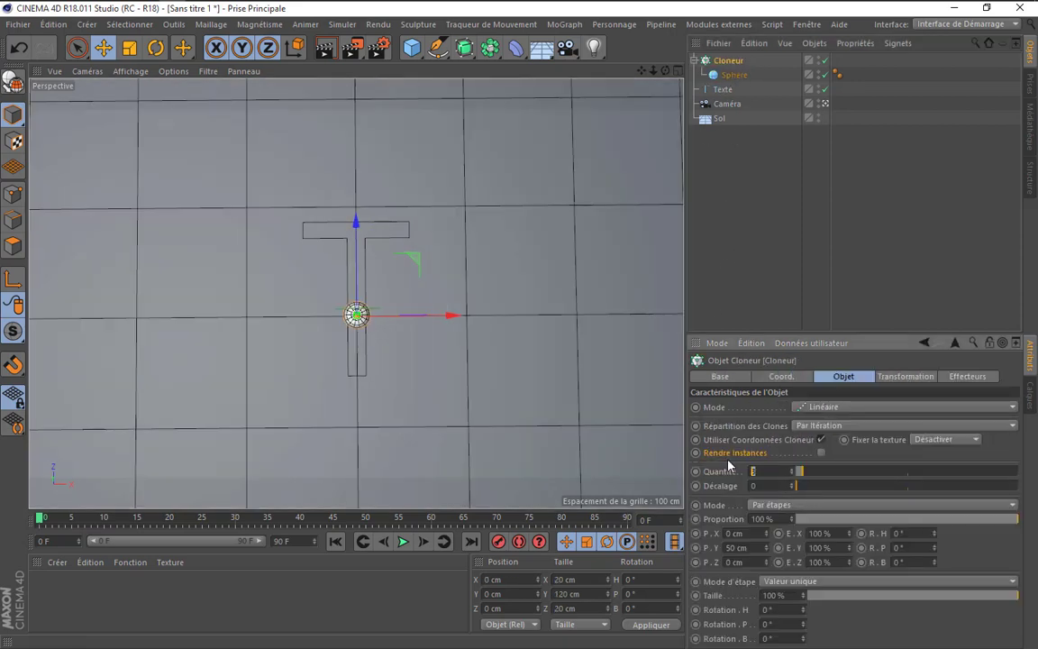
pyautogui.write('11')
pyautogui.press('Return')
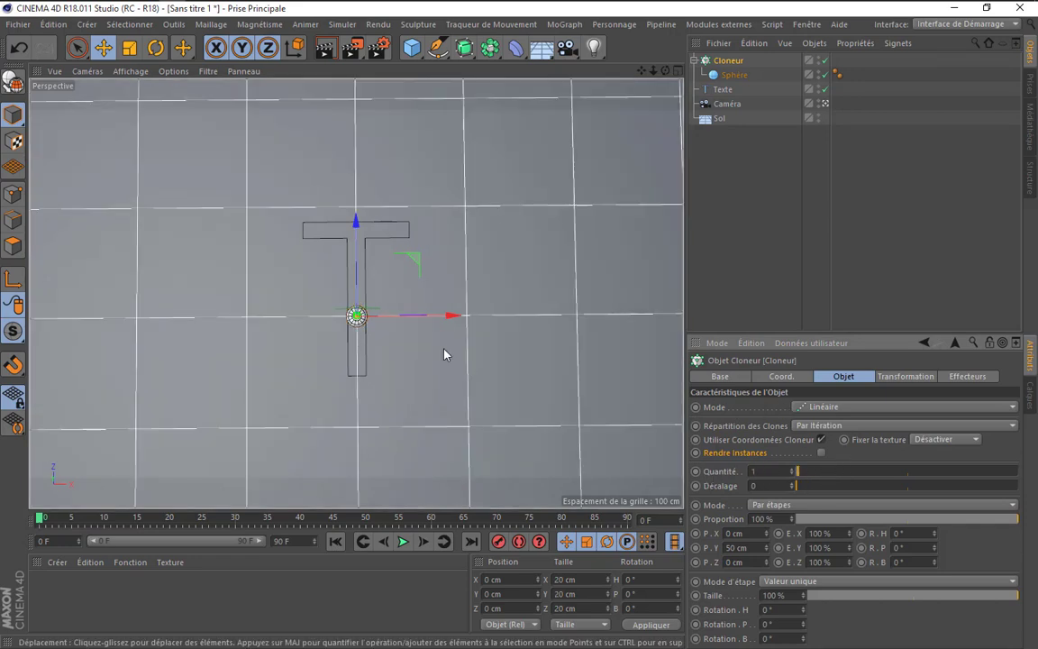
pyautogui.moveTo(455, 315); pyautogui.dragTo(472, 315)
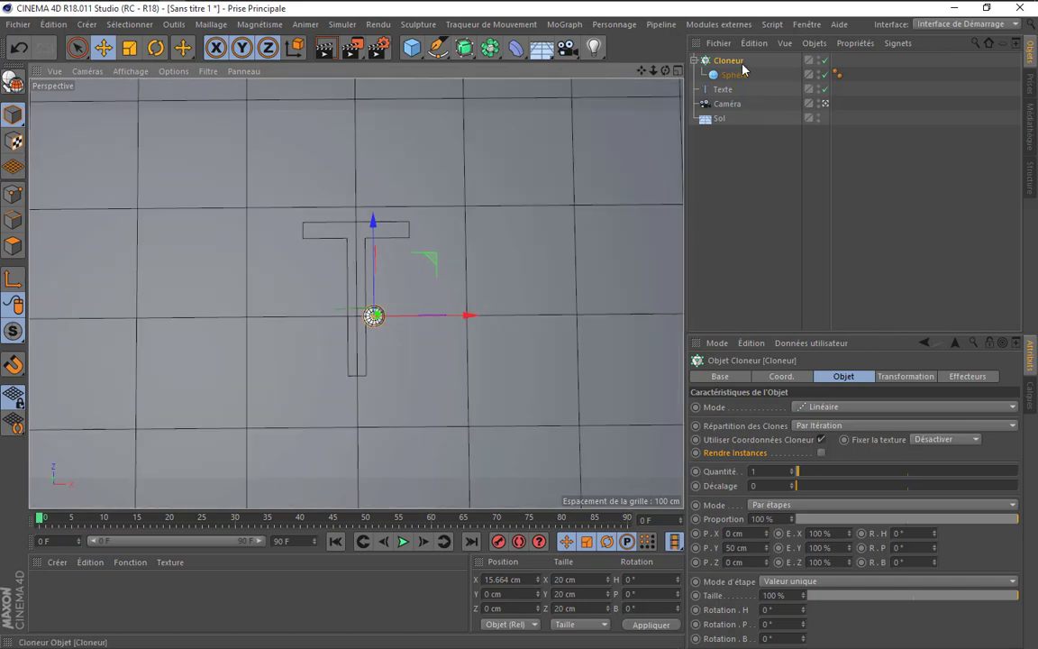
pyautogui.click(965, 377)
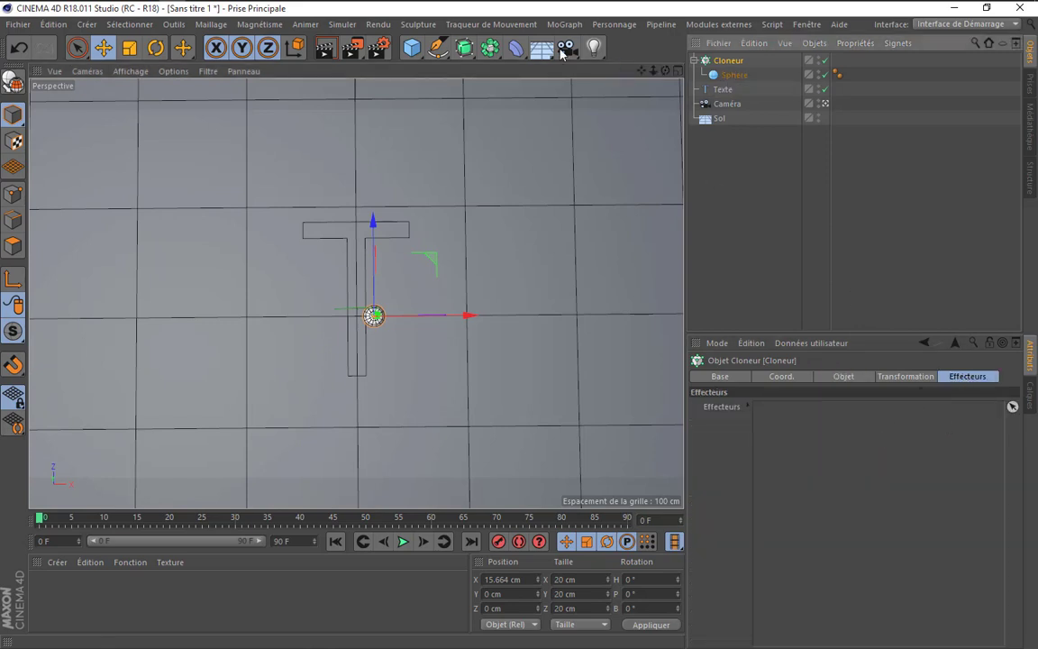
# - Add a Spline effector on the Texte spline and slide Début from 0% to 100%
pyautogui.click(566, 26)
pyautogui.moveTo(595, 46)
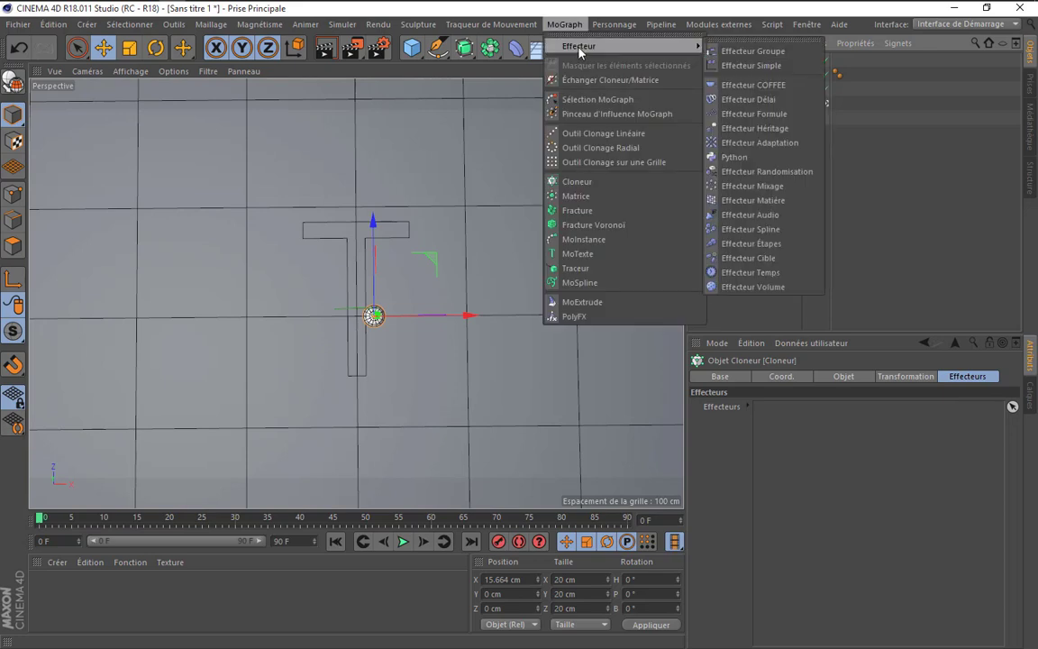
pyautogui.click(750, 230)
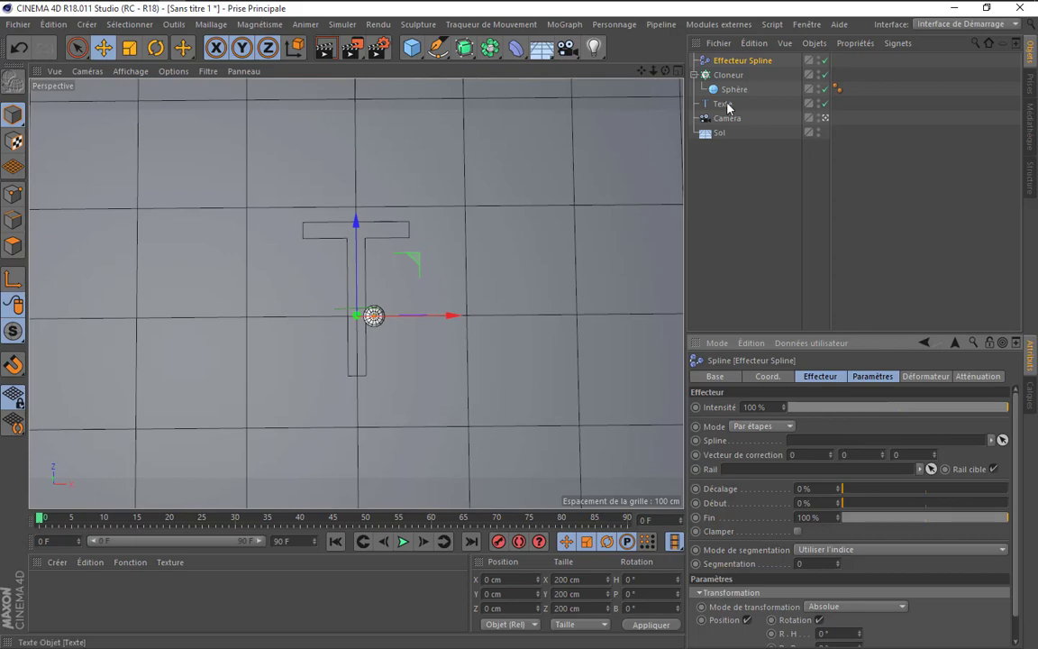
pyautogui.moveTo(723, 104)
pyautogui.mouseDown()
pyautogui.moveTo(844, 374)
pyautogui.moveTo(838, 440)
pyautogui.mouseUp()
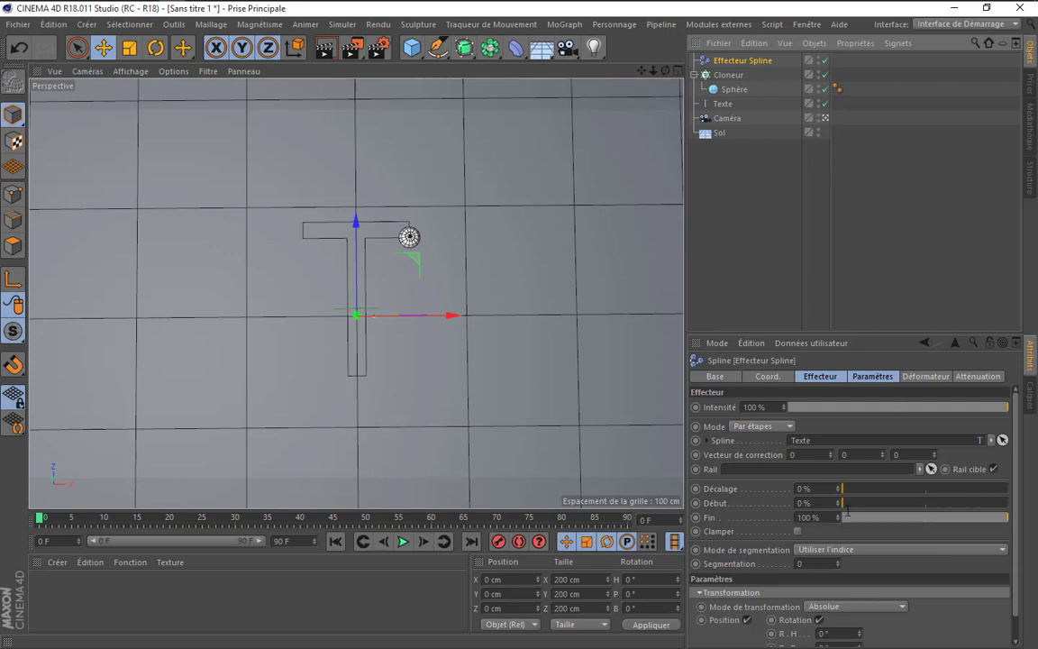
pyautogui.moveTo(852, 505)
pyautogui.mouseDown()
pyautogui.moveTo(916, 511)
pyautogui.moveTo(908, 519)
pyautogui.mouseUp()
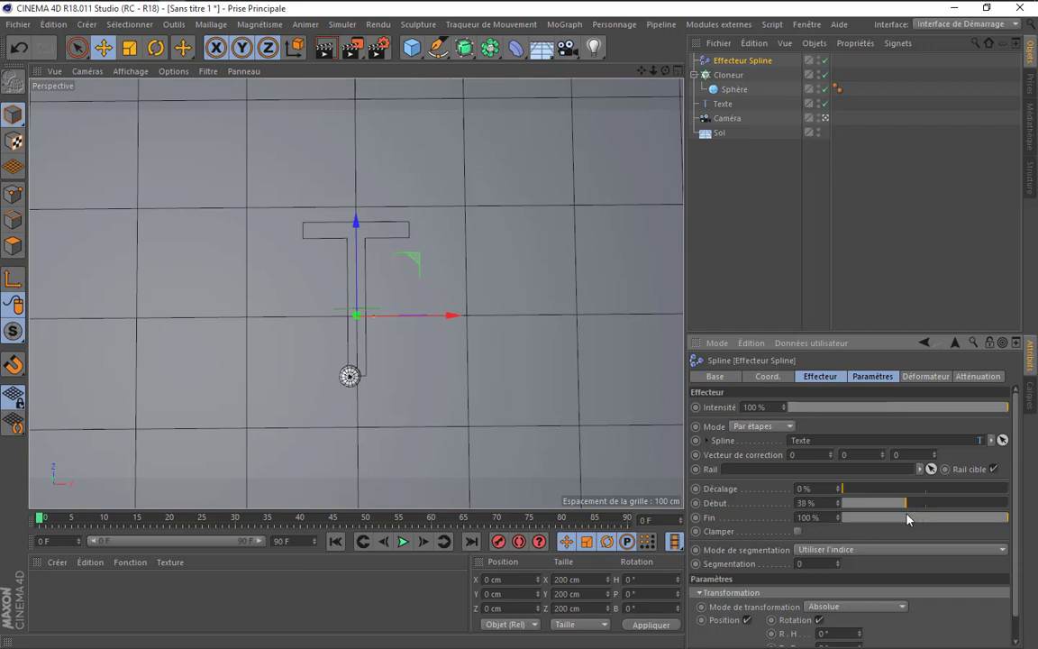
pyautogui.moveTo(908, 519)
pyautogui.mouseDown()
pyautogui.moveTo(1008, 510)
pyautogui.moveTo(916, 510)
pyautogui.moveTo(1018, 510)
pyautogui.mouseUp()
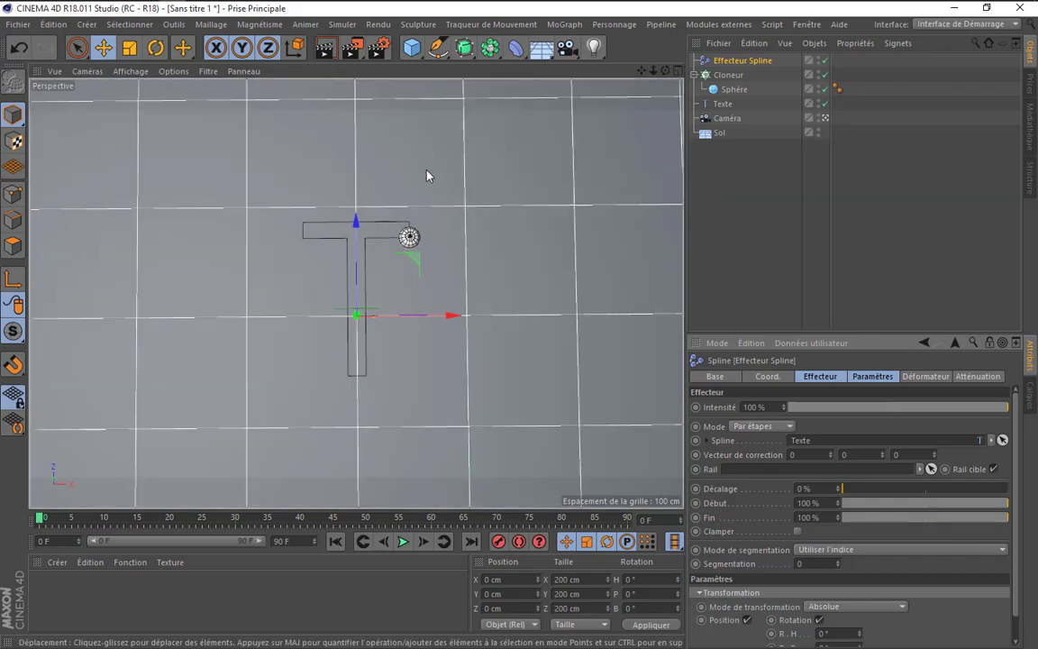
# - Add an Extrusion contrôlée holding a copy of Texte, deleting the stray inner duplicate extrusion
pyautogui.click(464, 48)
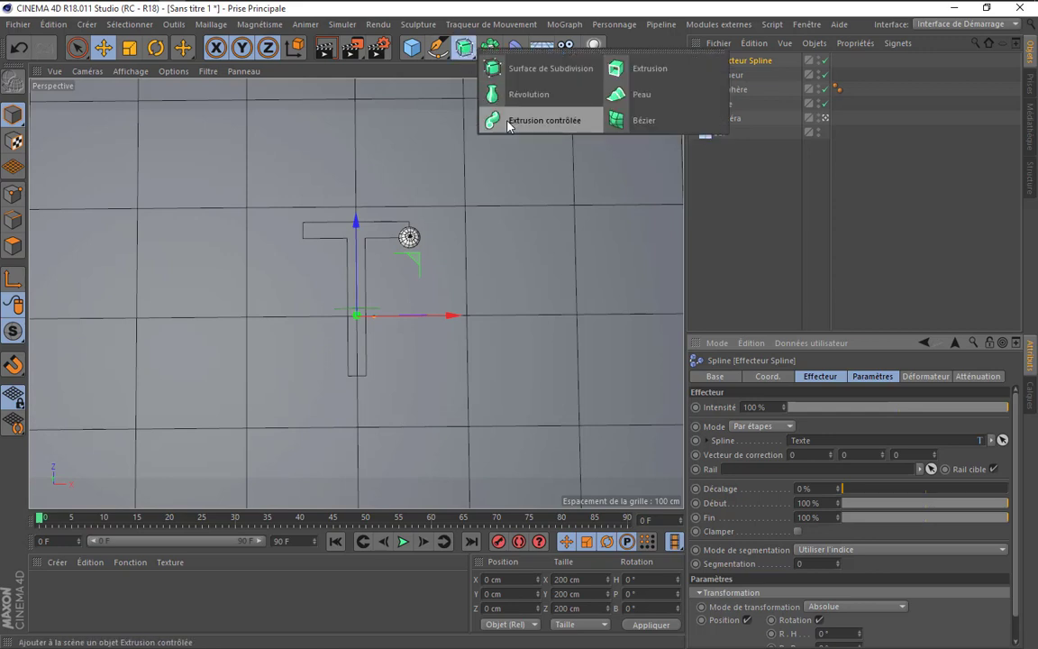
pyautogui.click(545, 121)
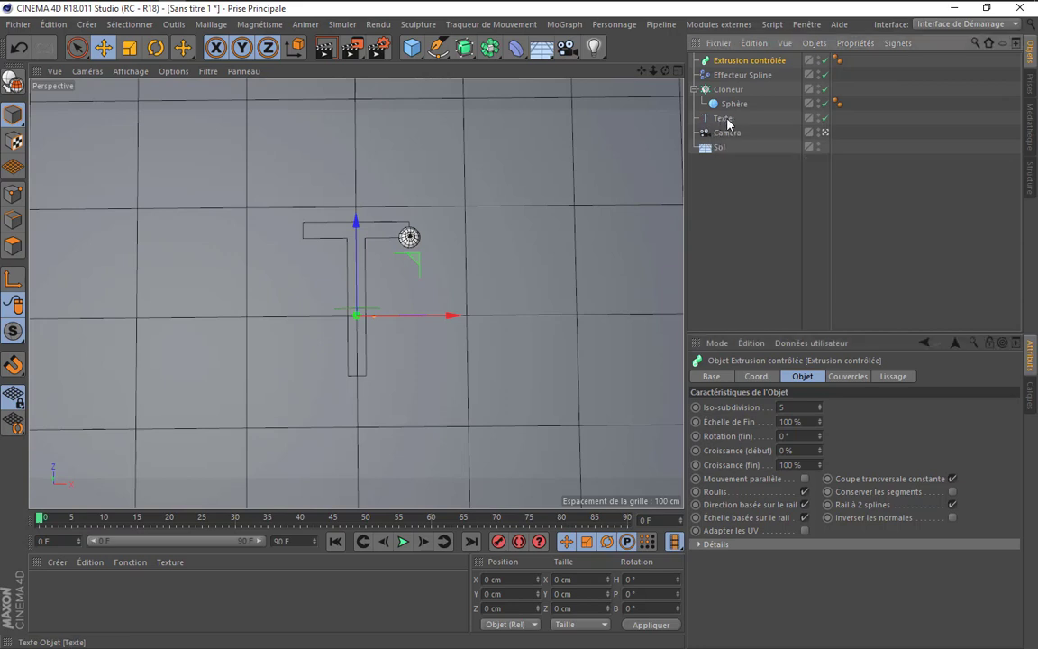
pyautogui.moveTo(722, 123)
pyautogui.keyDown('ctrl'); pyautogui.mouseDown()
pyautogui.moveTo(745, 69)
pyautogui.moveTo(742, 78)
pyautogui.mouseUp(); pyautogui.keyUp('ctrl')
pyautogui.click(746, 75)
pyautogui.click(756, 89)
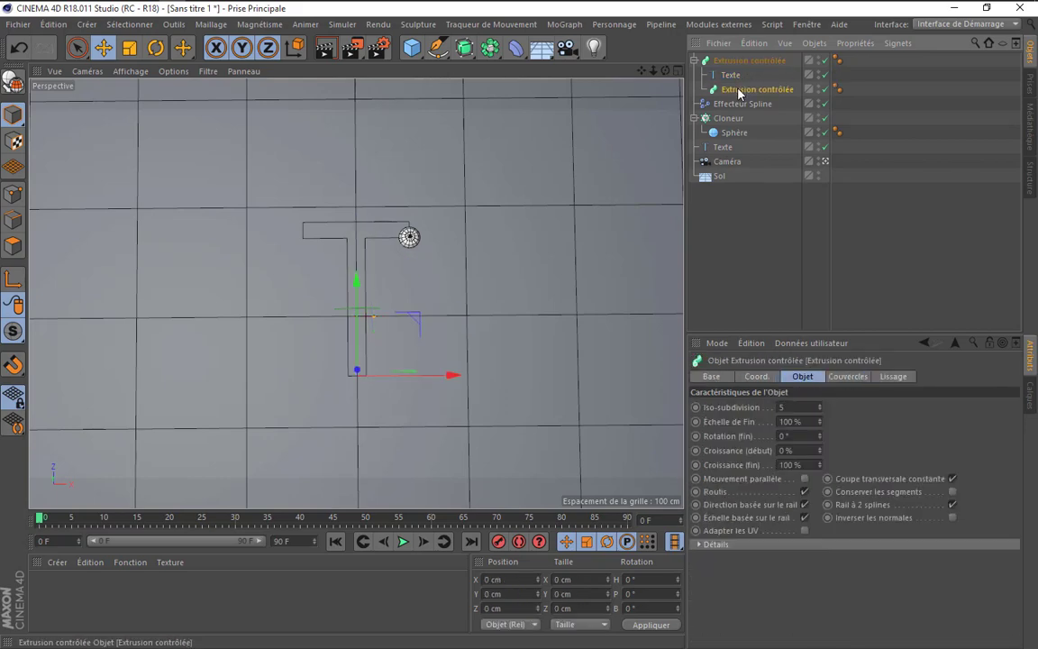
pyautogui.press('Delete')
pyautogui.click(747, 61)
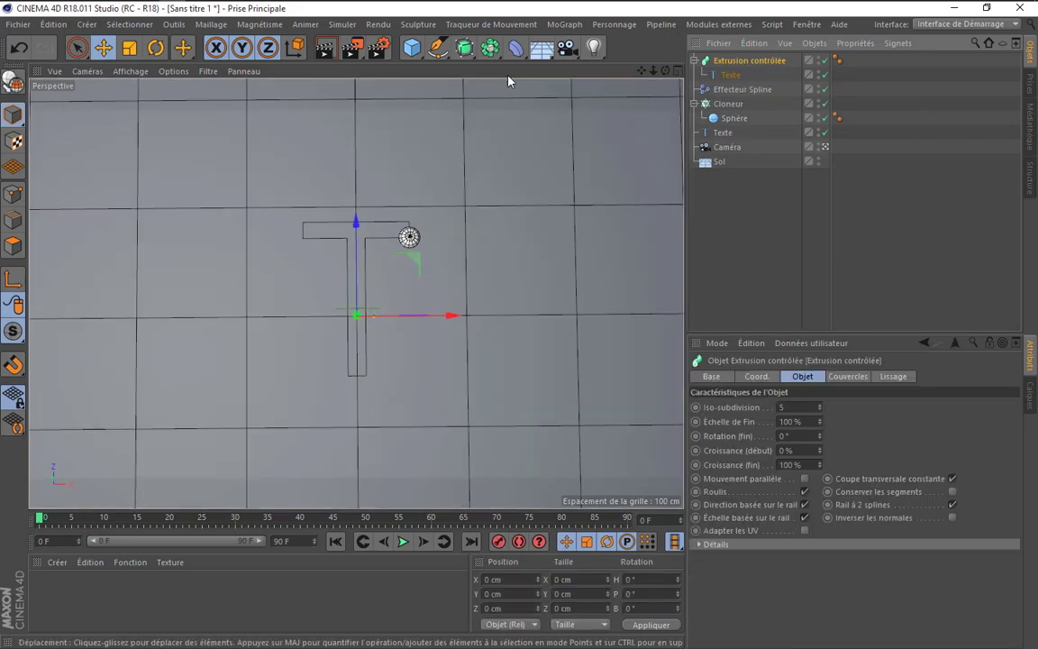
pyautogui.moveTo(437, 47); pyautogui.dragTo(501, 77)
# - Add a Cercle with 1.5 cm radius as the sweep profile above Texte
pyautogui.click(600, 94)
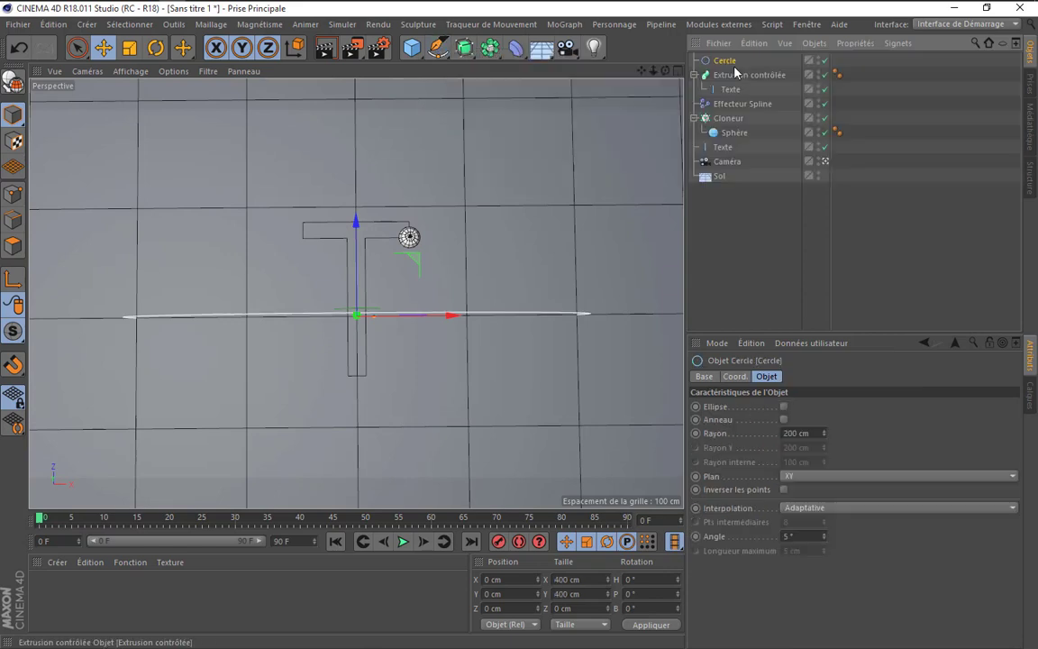
pyautogui.click(822, 430)
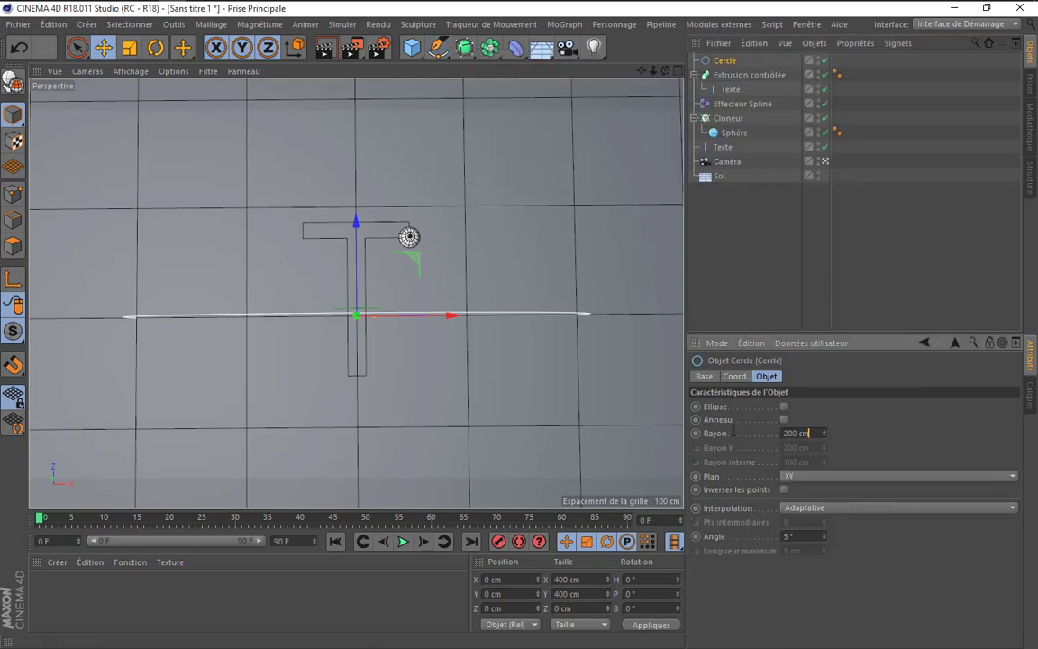
pyautogui.write('1.5')
pyautogui.press('Return')
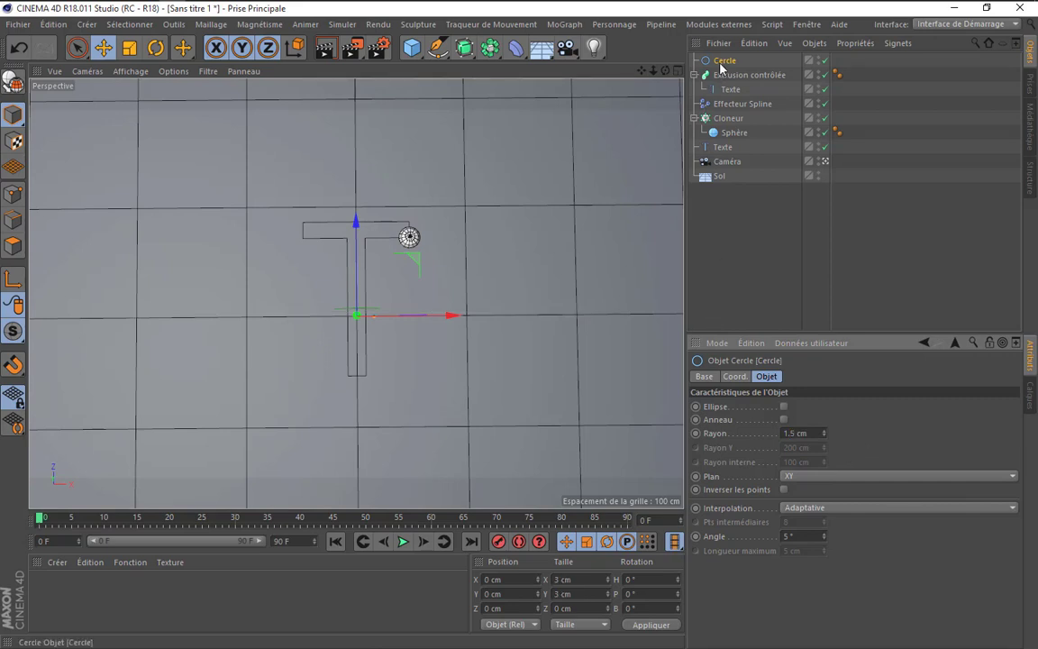
pyautogui.moveTo(725, 61); pyautogui.dragTo(735, 90)
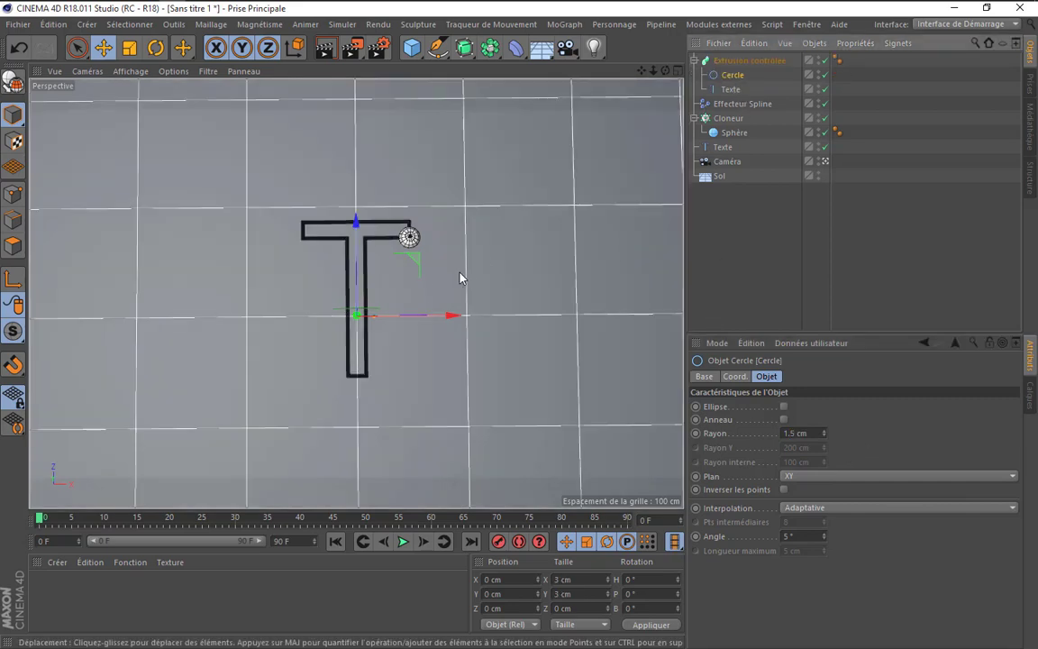
pyautogui.scroll(2, 341, 239)
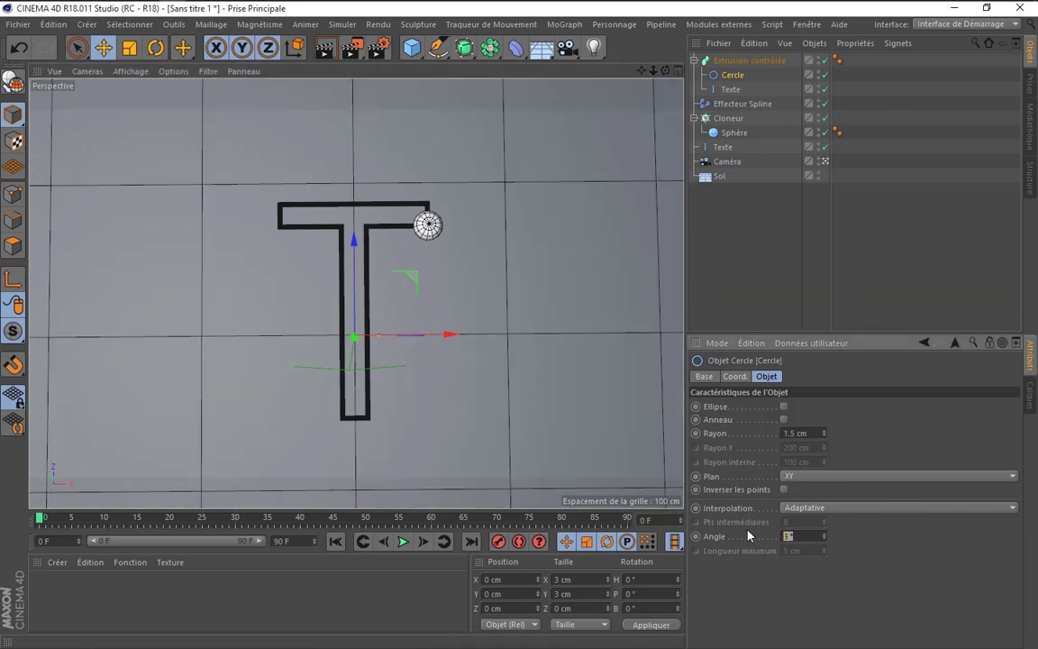
# - Set the Cercle's interpolation angle to 80°
pyautogui.doubleClick(786, 536)
pyautogui.write('80')
pyautogui.press('Return')
pyautogui.scroll(-3, 387, 311)
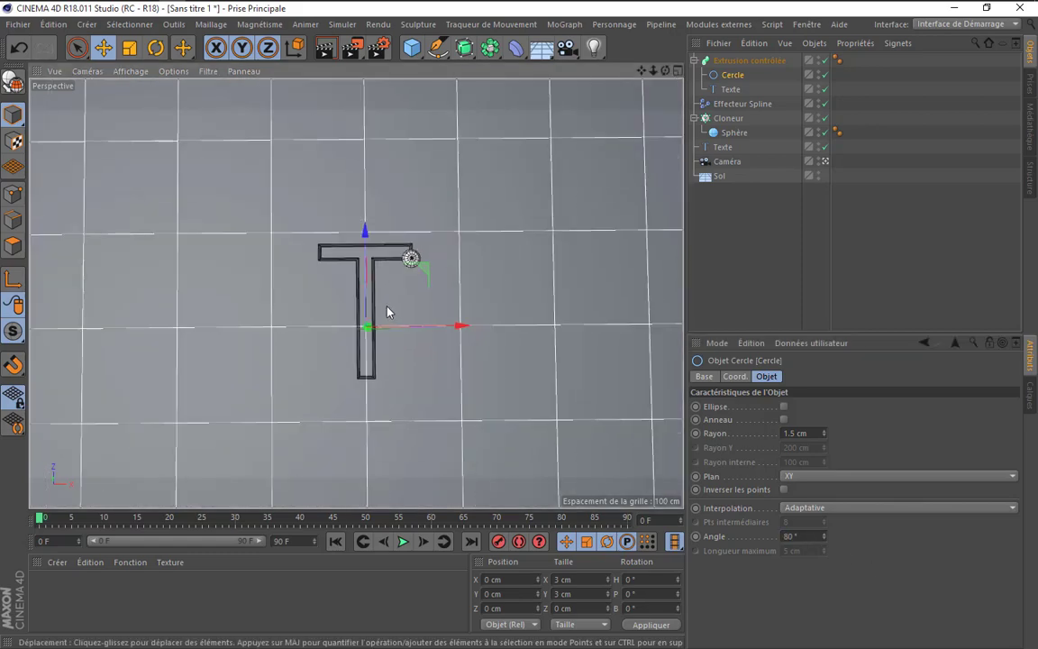
pyautogui.scroll(3, 389, 308)
pyautogui.scroll(-1, 331, 317)
pyautogui.scroll(-1, 331, 318)
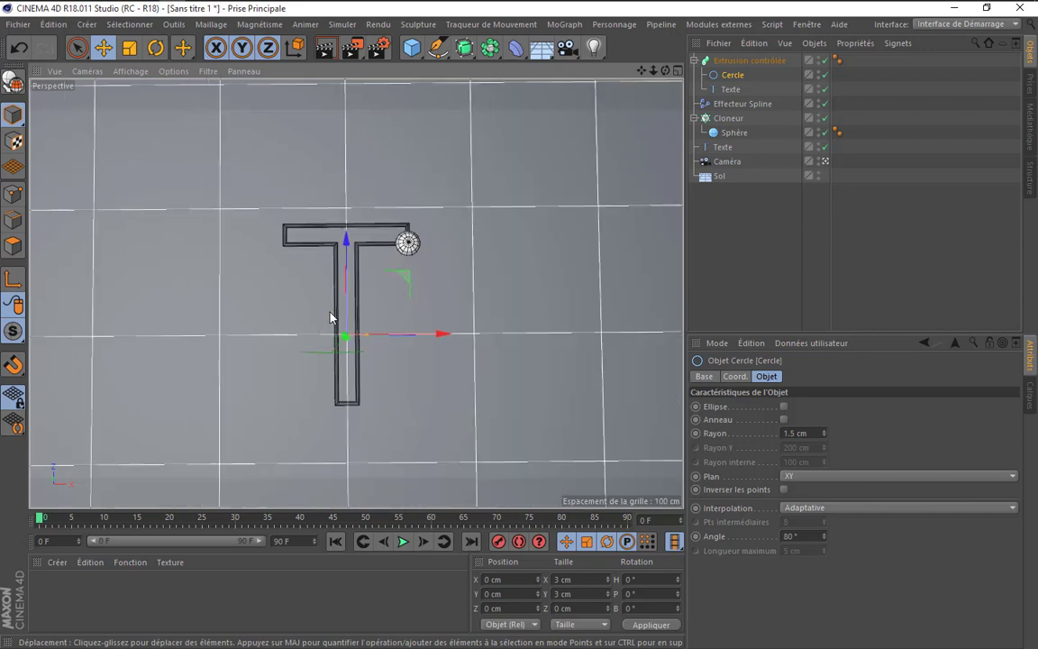
pyautogui.click(734, 62)
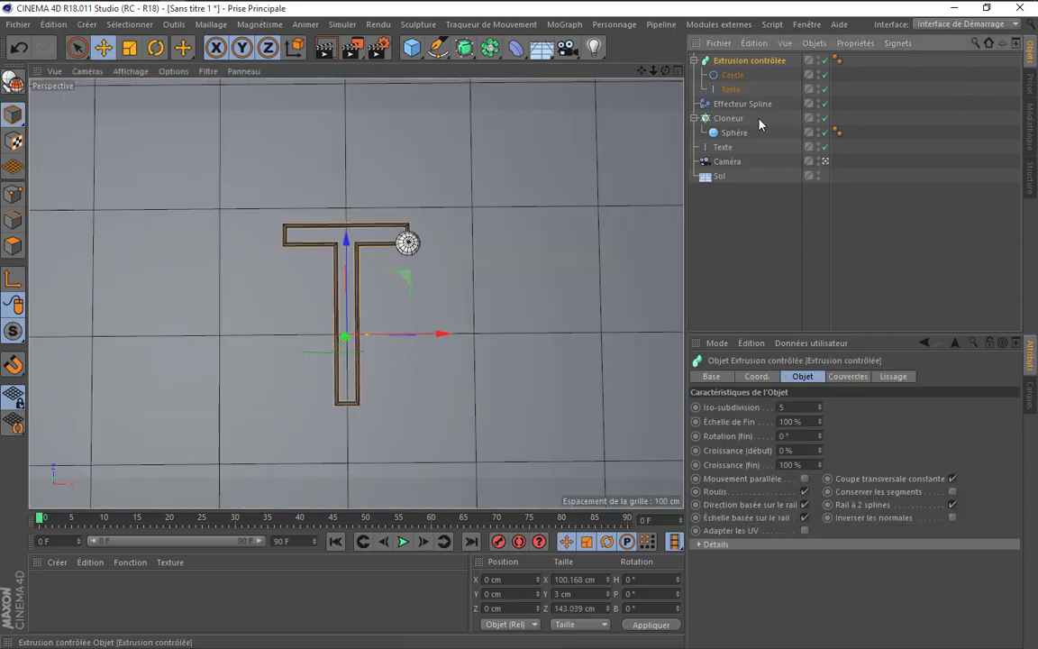
pyautogui.click(809, 451)
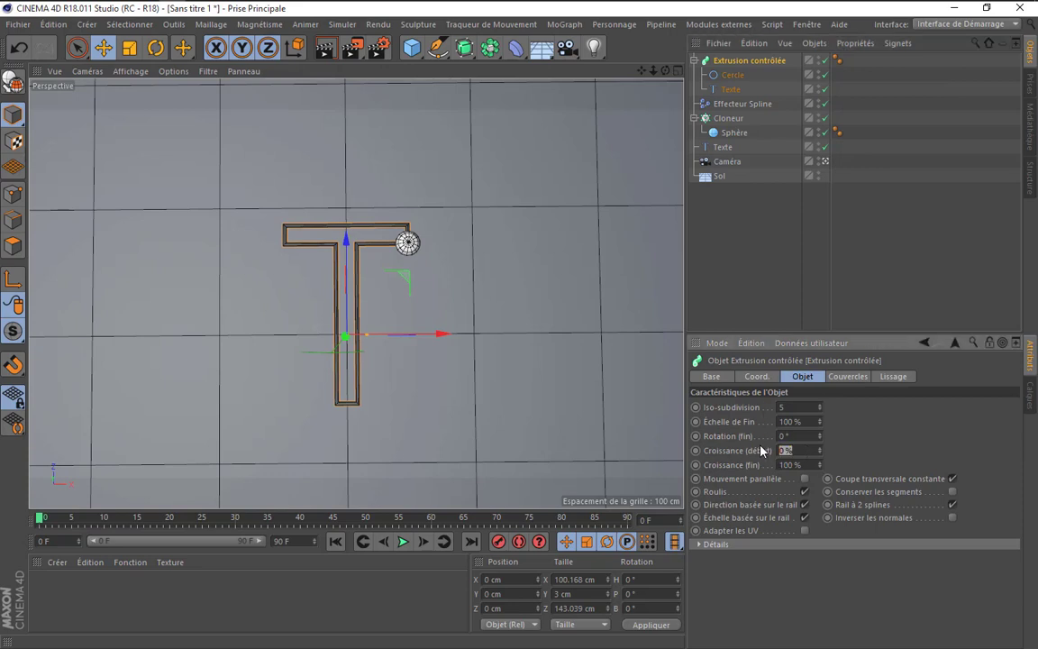
# - Set Croissance (début) to 100%, preview trimming with end growth, then restore it to 100%
pyautogui.write('100')
pyautogui.press('Return')
pyautogui.moveTo(820, 466); pyautogui.dragTo(817, 474)
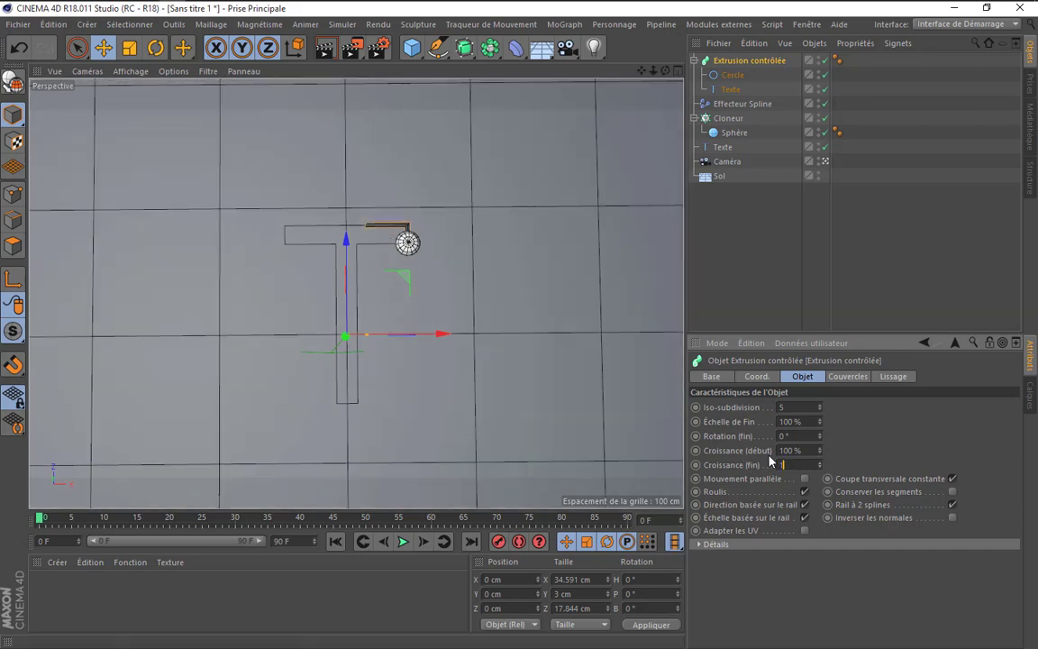
pyautogui.write('00')
pyautogui.press('Return')
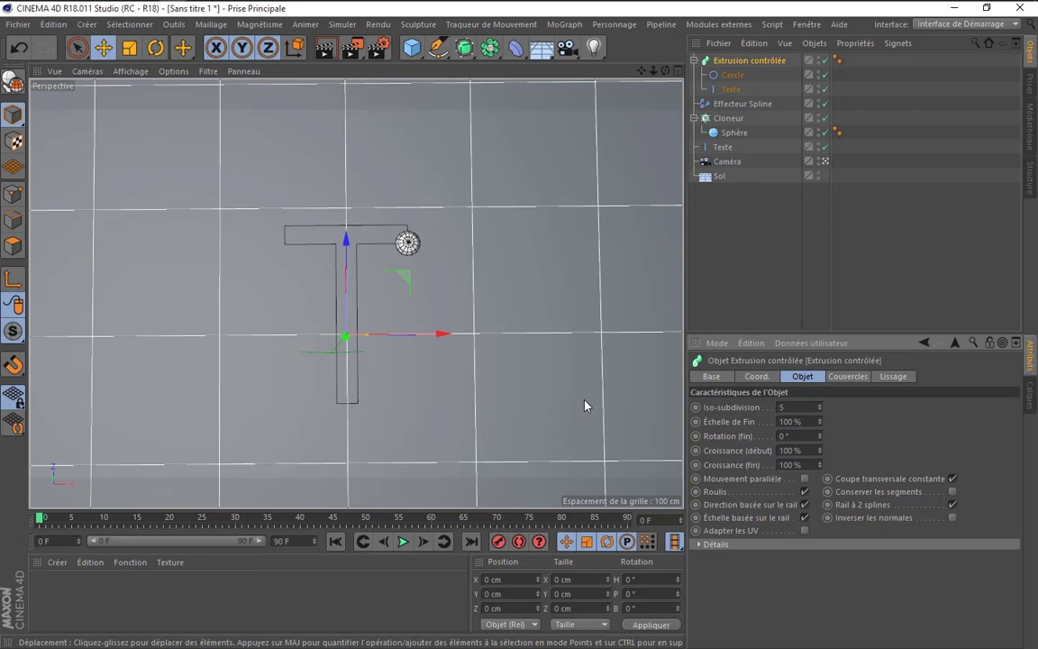
# - Add an XPresso tag to Extrusion contrôlée and move the XPresso editor higher
pyautogui.rightClick(737, 61)
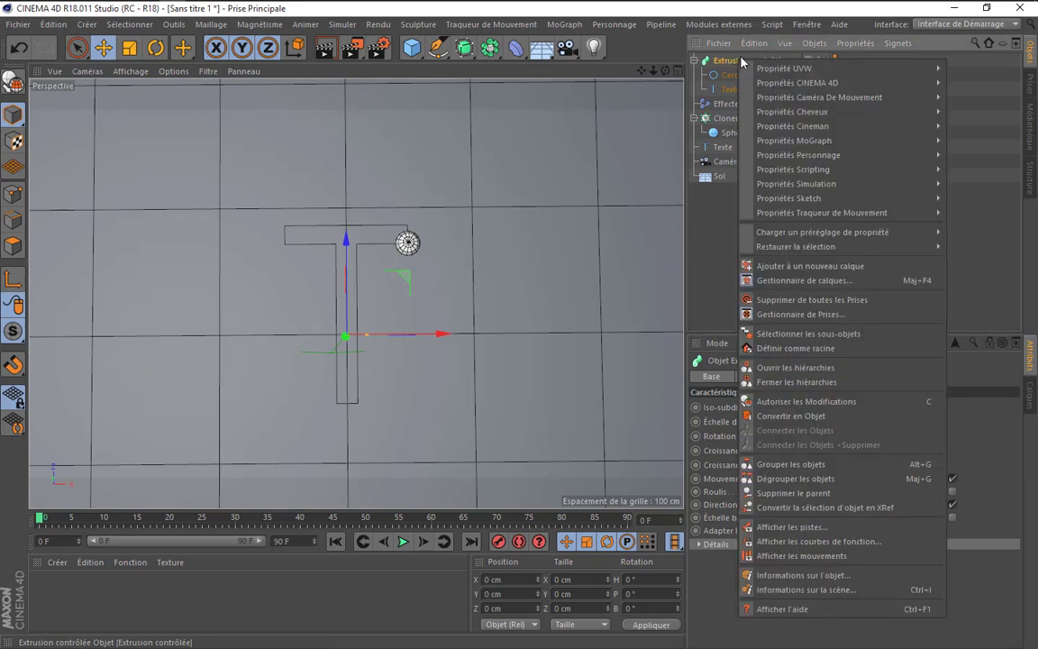
pyautogui.moveTo(797, 83)
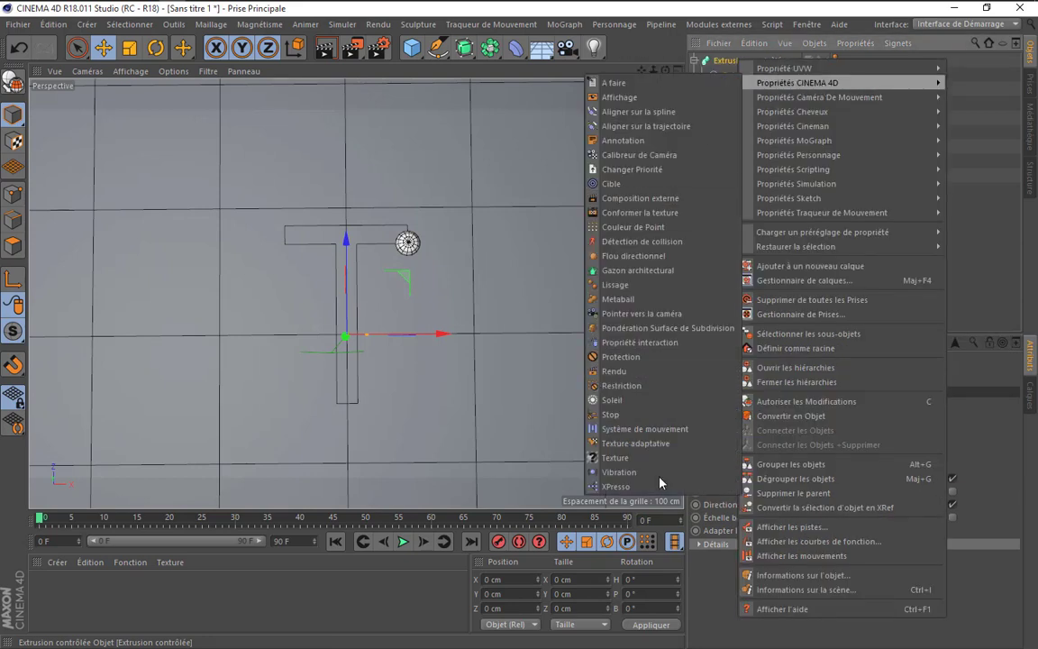
pyautogui.click(618, 487)
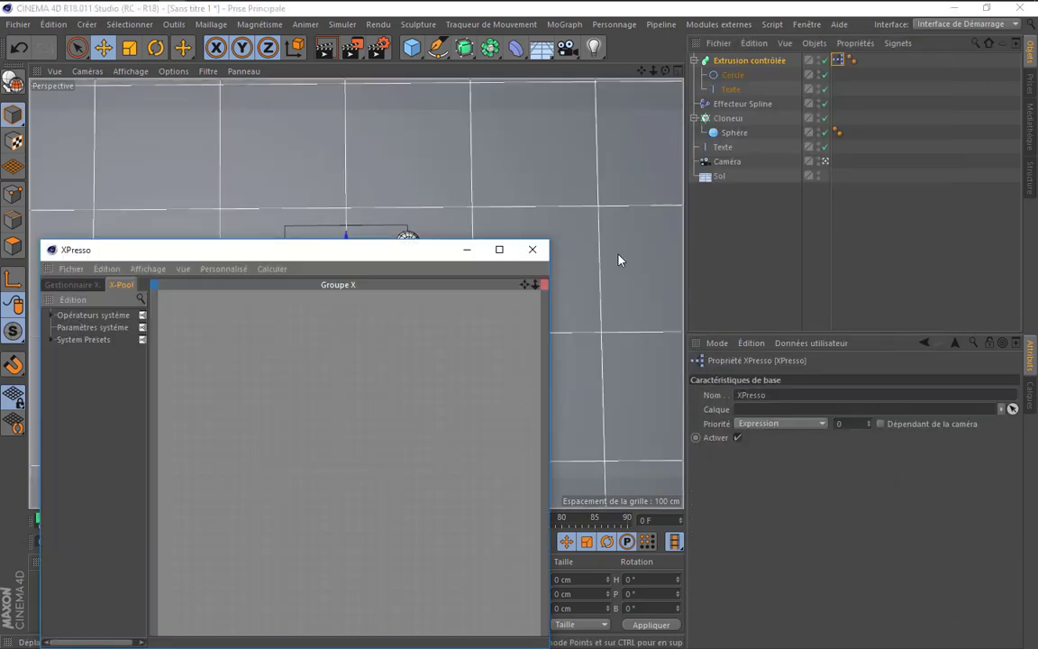
pyautogui.moveTo(370, 253); pyautogui.dragTo(571, 122)
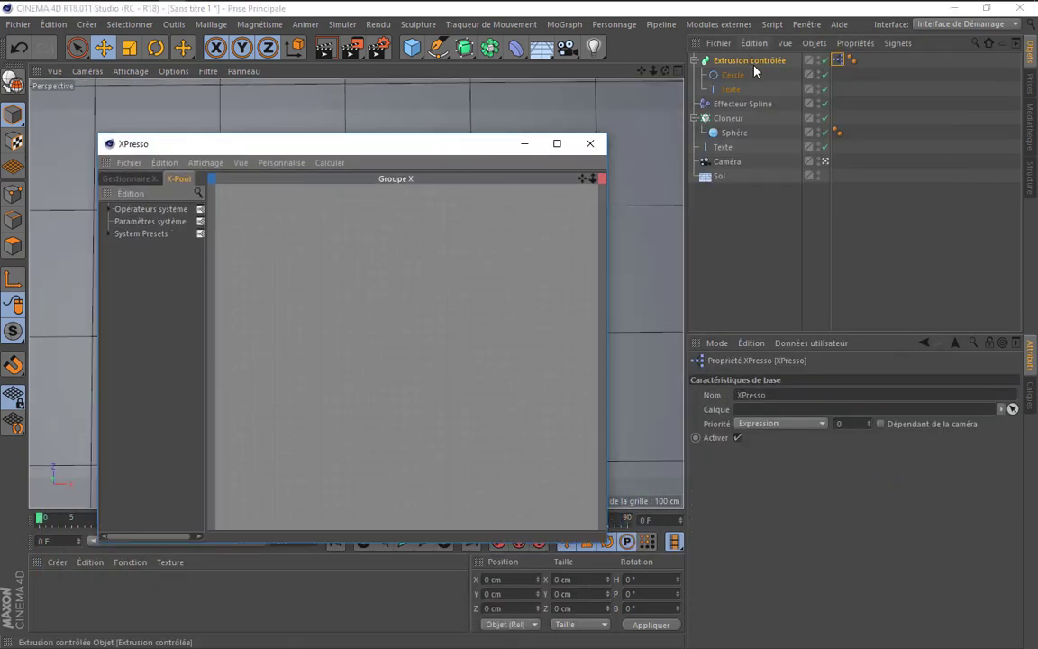
# - Drop Extrusion contrôlée and Effecteur Spline nodes into the XPresso graph and arrange them
pyautogui.click(677, 59)
pyautogui.moveTo(322, 346); pyautogui.dragTo(322, 345)
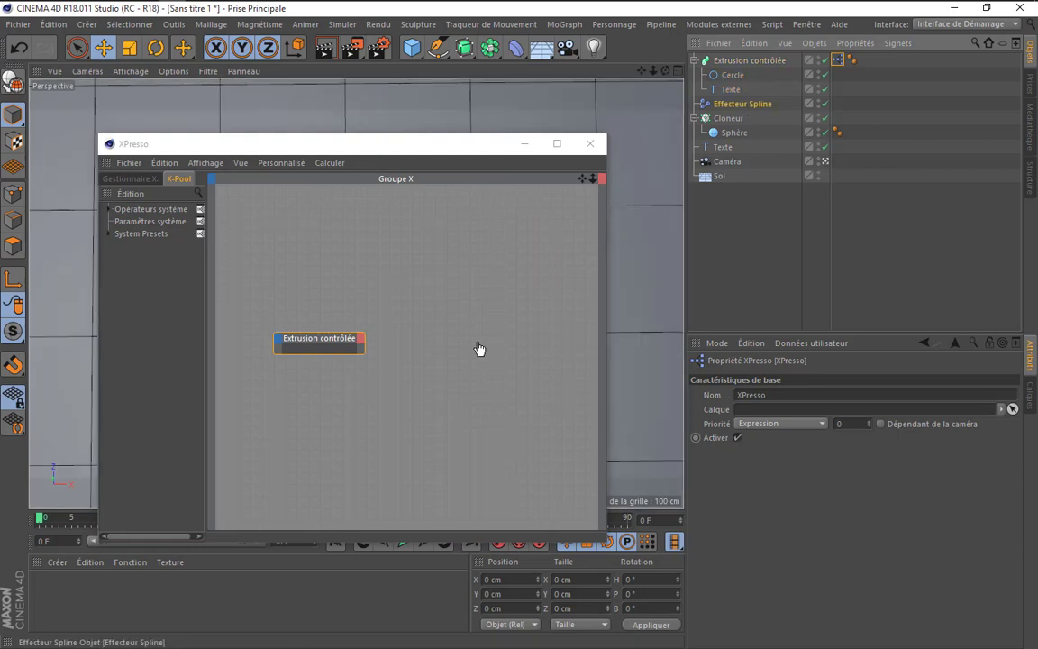
pyautogui.moveTo(748, 109)
pyautogui.mouseDown()
pyautogui.moveTo(460, 347)
pyautogui.moveTo(461, 385)
pyautogui.mouseUp()
pyautogui.moveTo(325, 358); pyautogui.dragTo(324, 376)
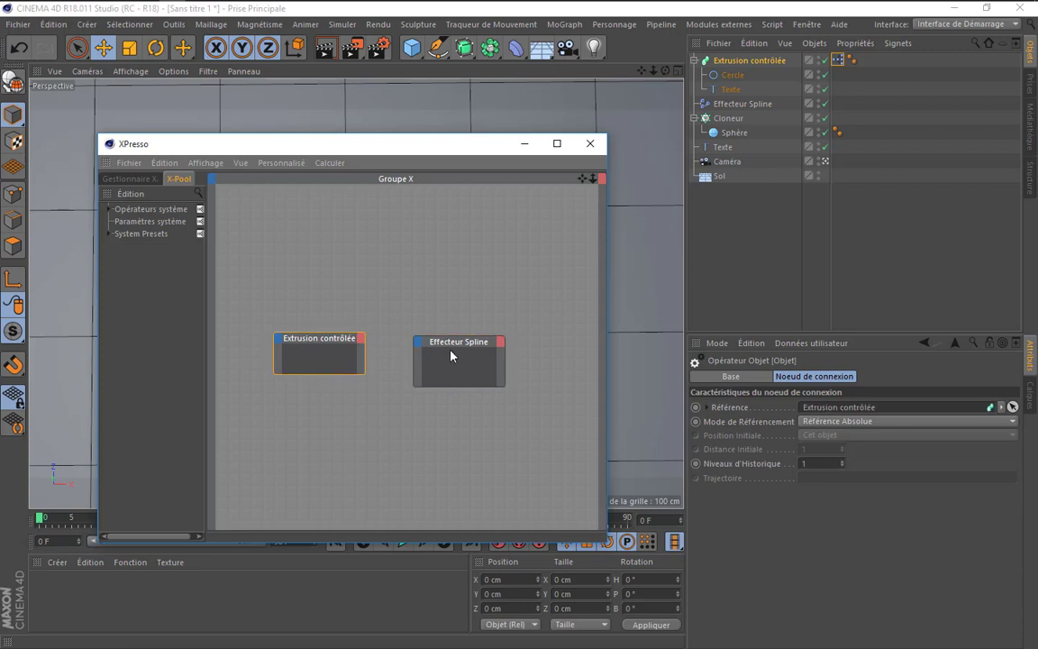
pyautogui.moveTo(446, 355); pyautogui.dragTo(482, 337)
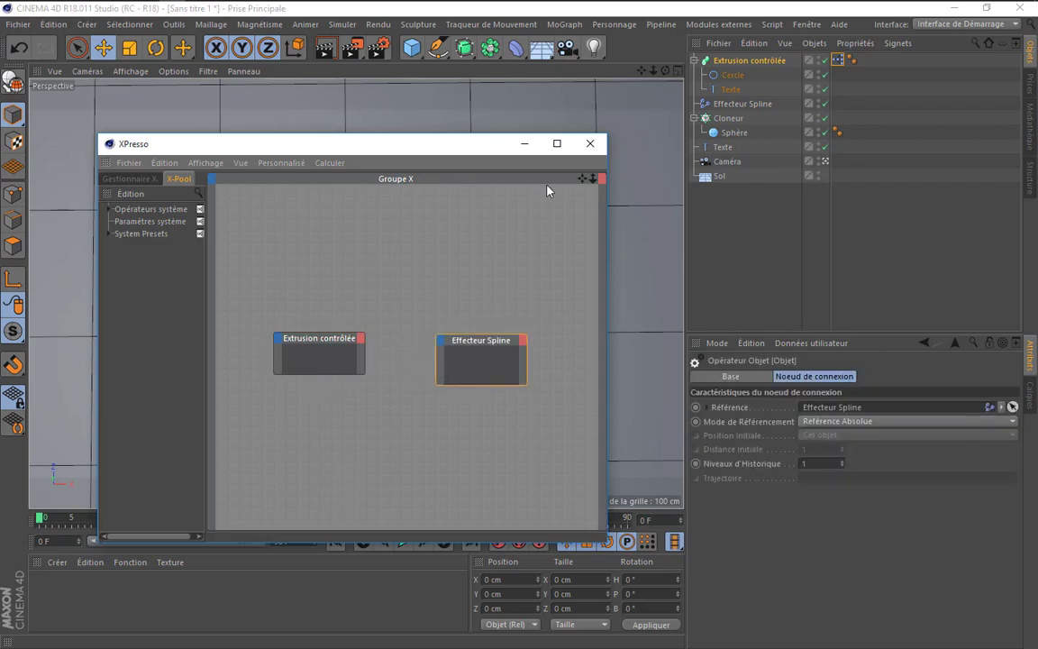
pyautogui.click(748, 61)
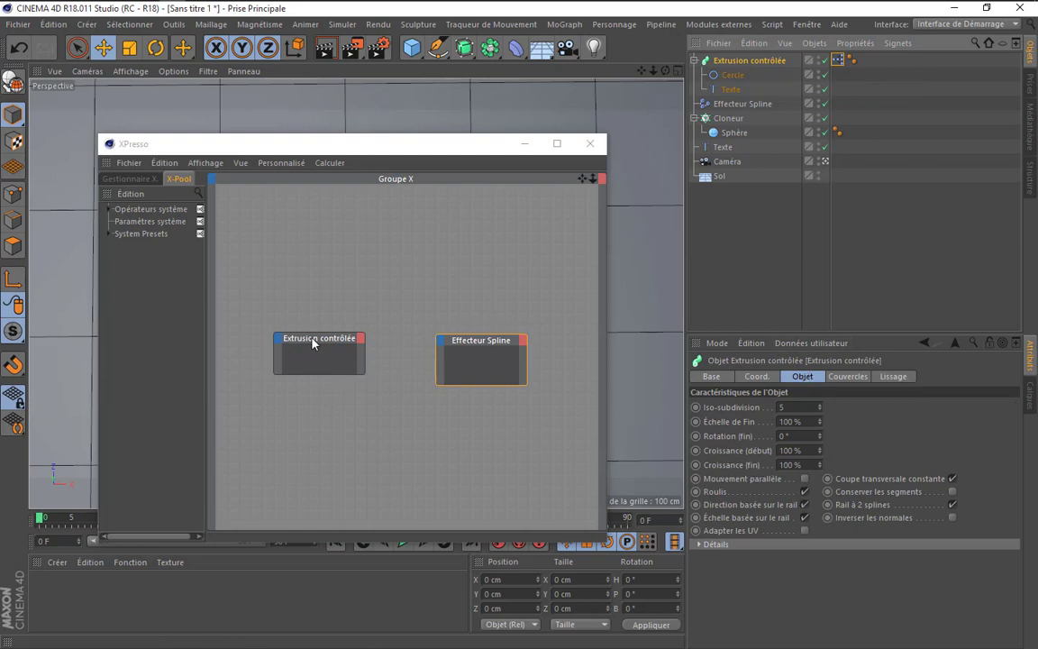
# - Wire Extrusion contrôlée's Croissance (fin) output into Effecteur Spline's Début input, then minimize XPresso
pyautogui.click(364, 342)
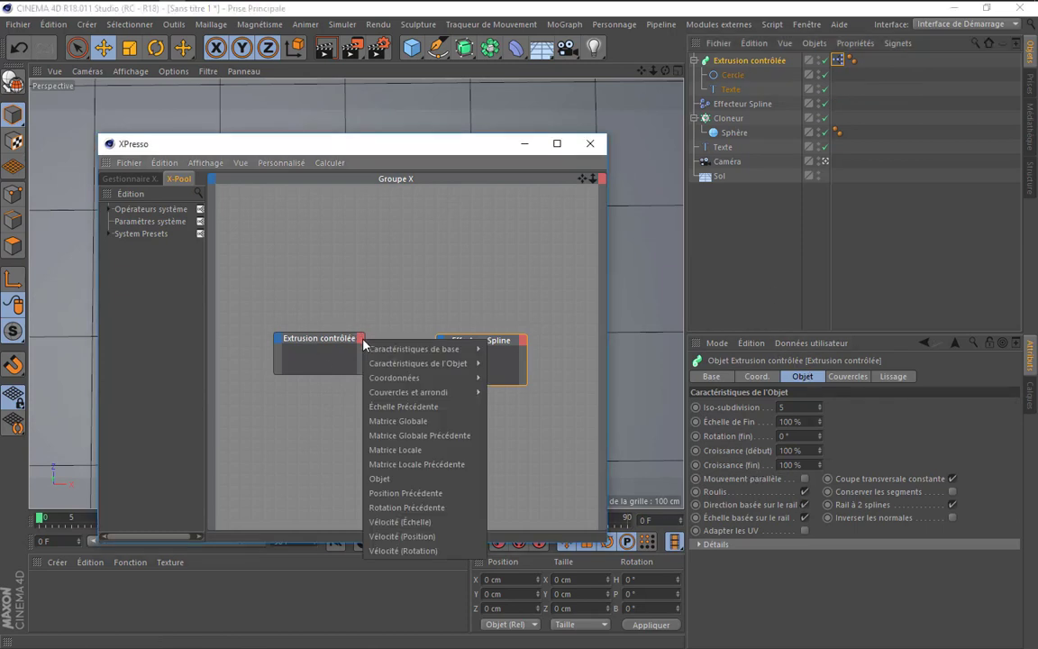
pyautogui.moveTo(419, 363)
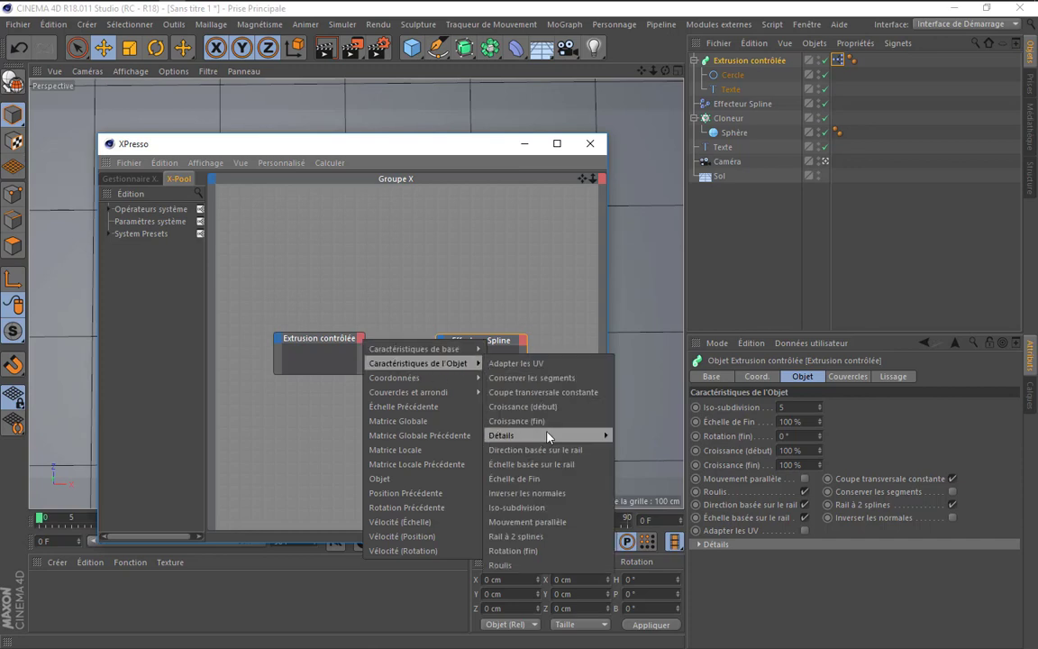
pyautogui.click(522, 421)
pyautogui.click(455, 342)
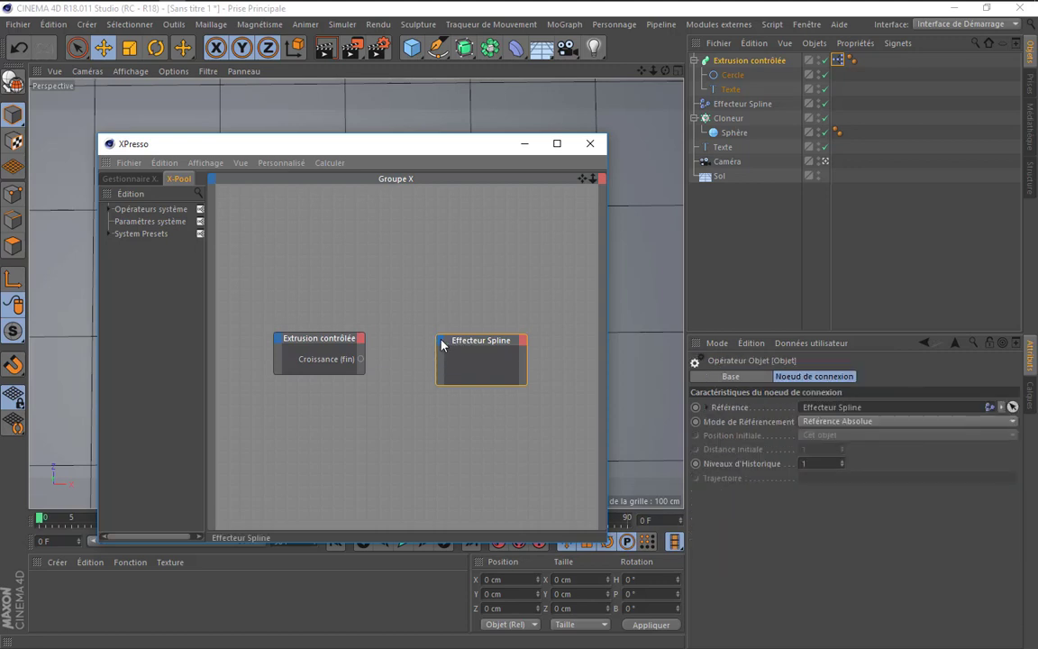
pyautogui.click(442, 343)
pyautogui.moveTo(464, 420)
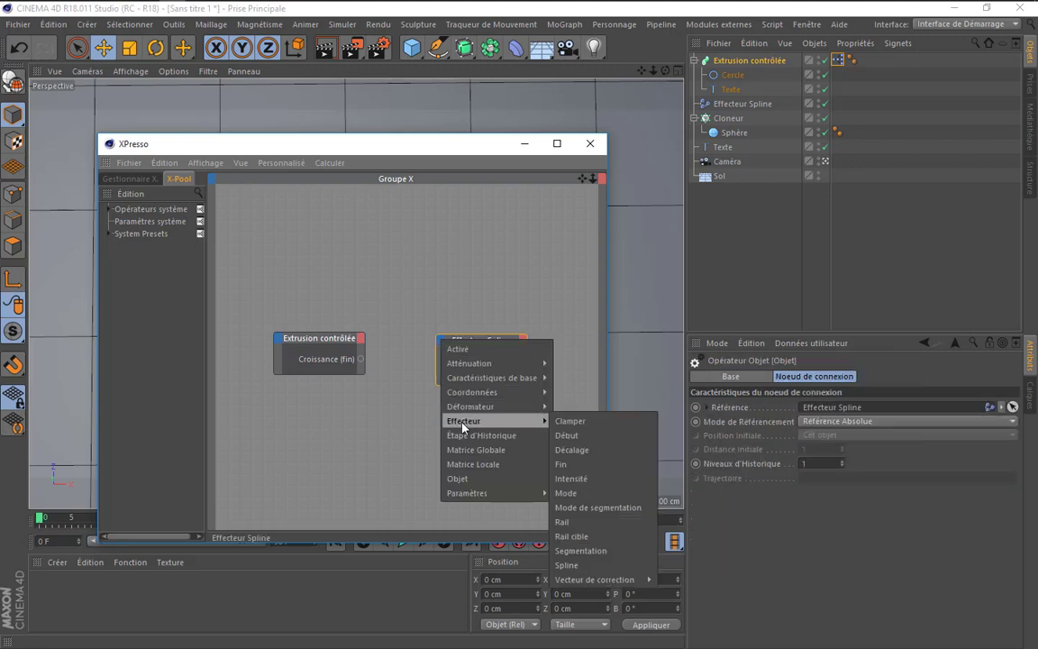
pyautogui.click(575, 435)
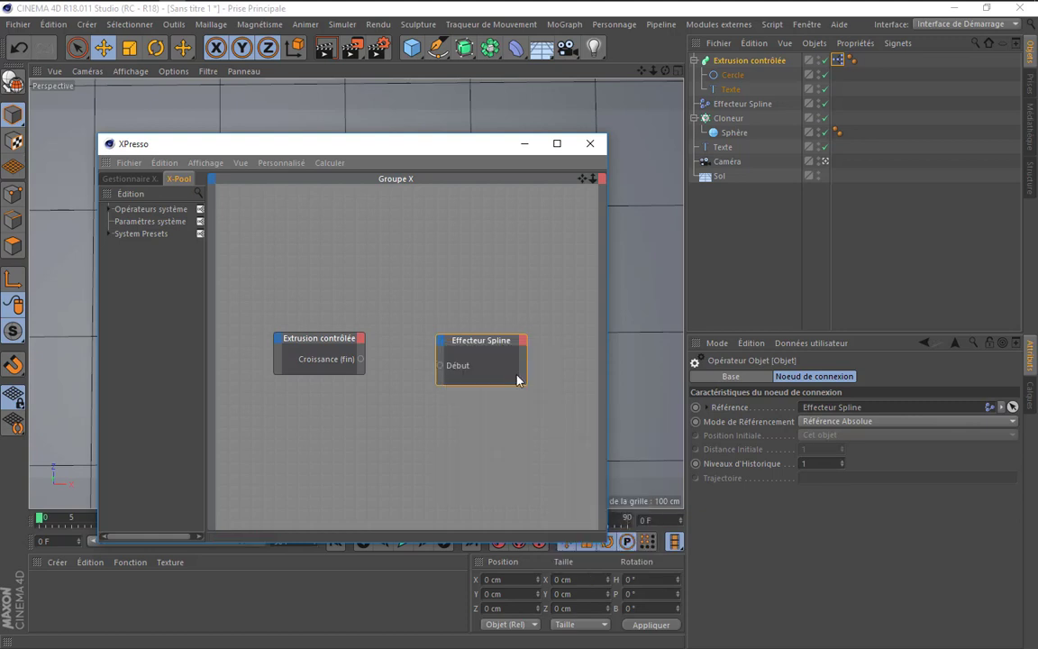
pyautogui.click(739, 104)
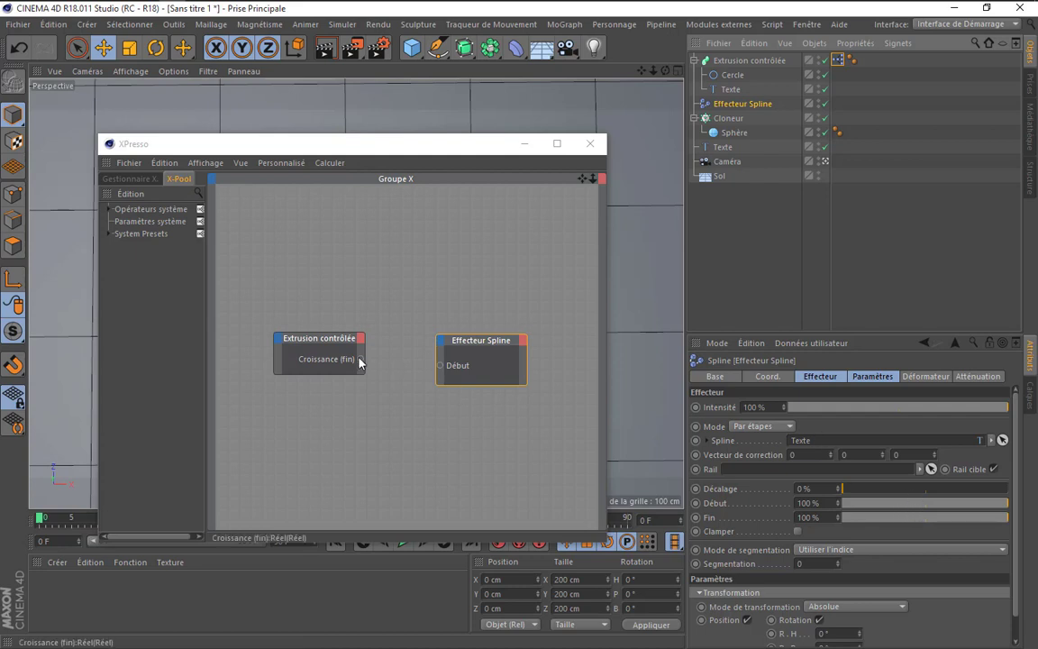
pyautogui.moveTo(360, 358); pyautogui.dragTo(441, 367)
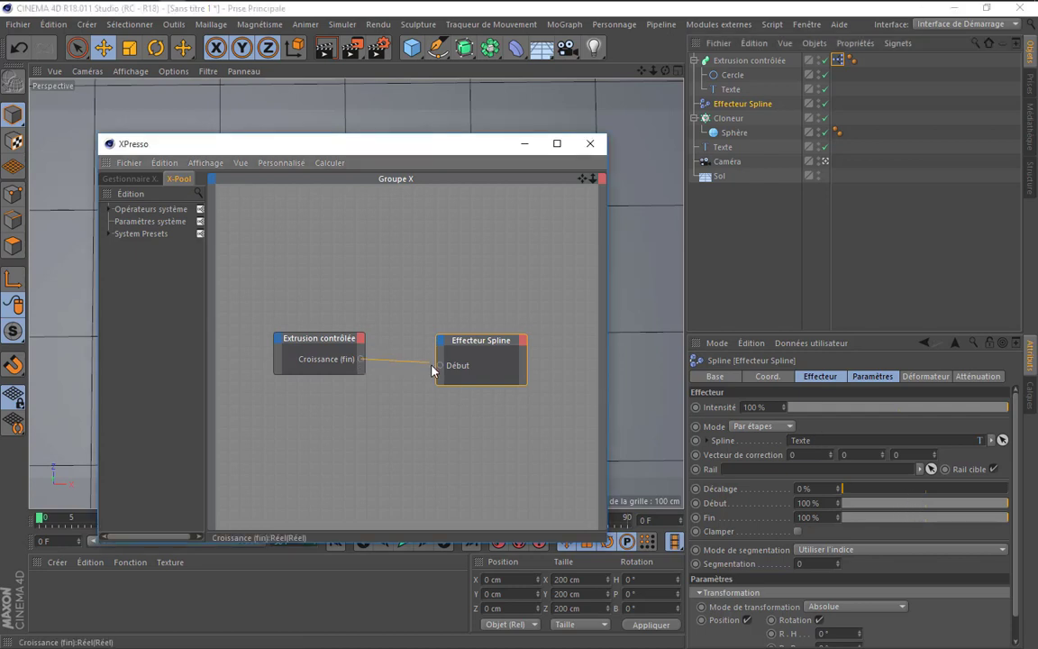
pyautogui.click(527, 146)
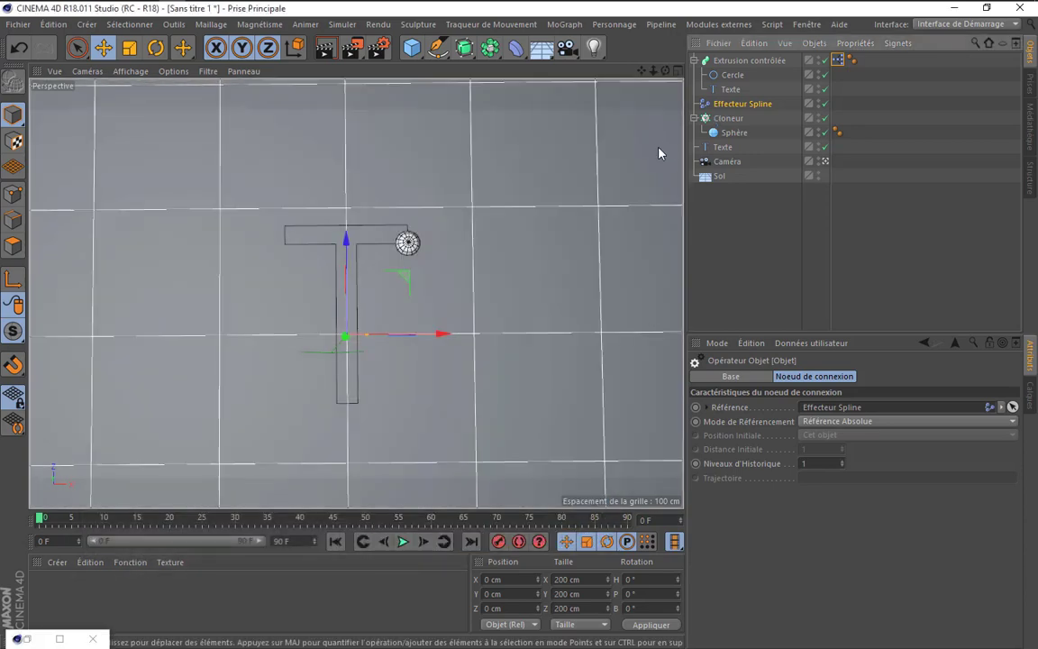
# - Scrub Extrusion contrôlée's Croissance (fin) to test the sphere's motion along the T, then restore it
pyautogui.click(739, 61)
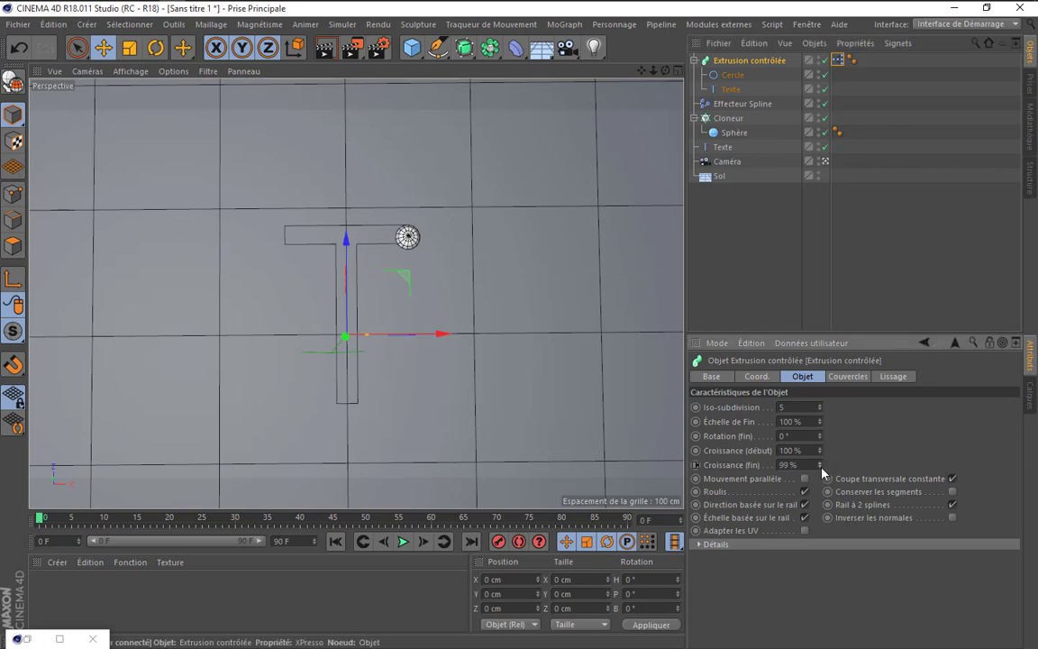
pyautogui.moveTo(820, 464); pyautogui.dragTo(815, 465)
pyautogui.write('0')
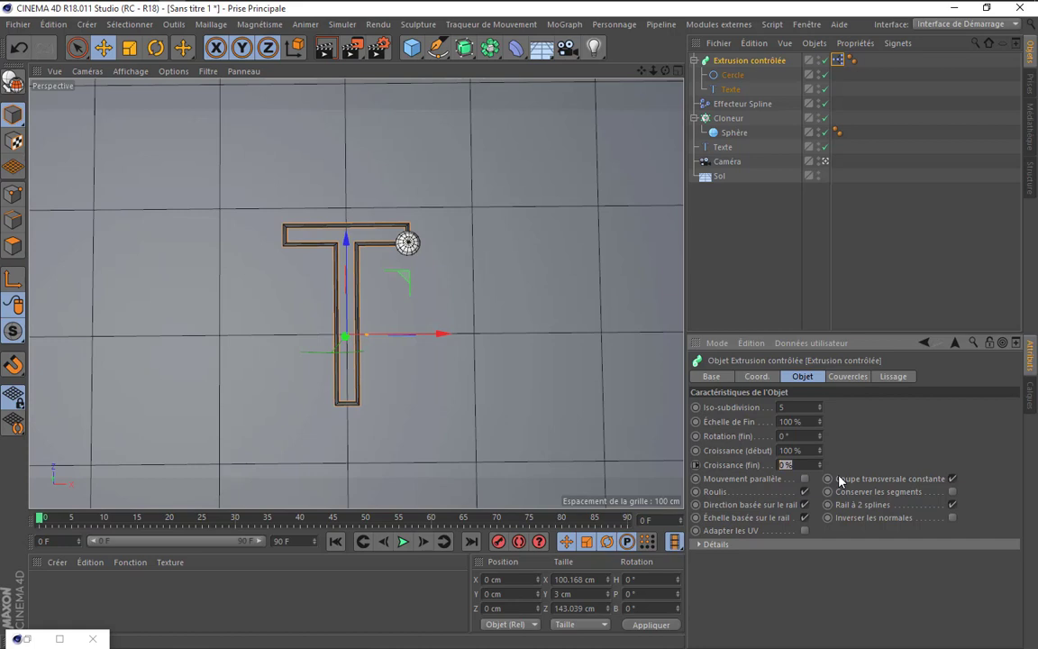
pyautogui.write('5')
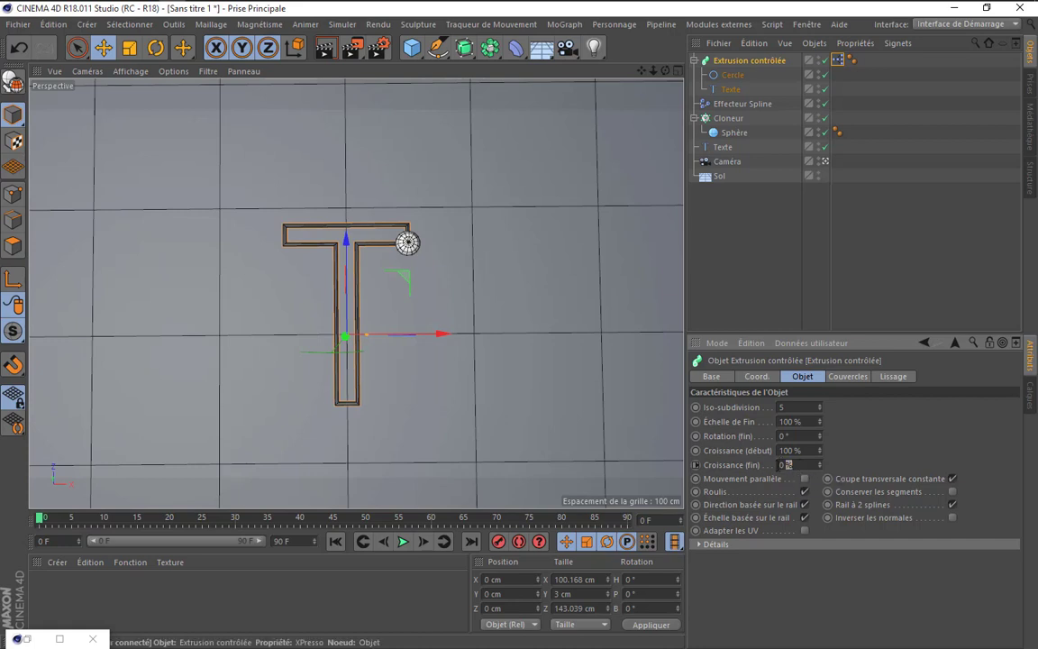
pyautogui.press('Return')
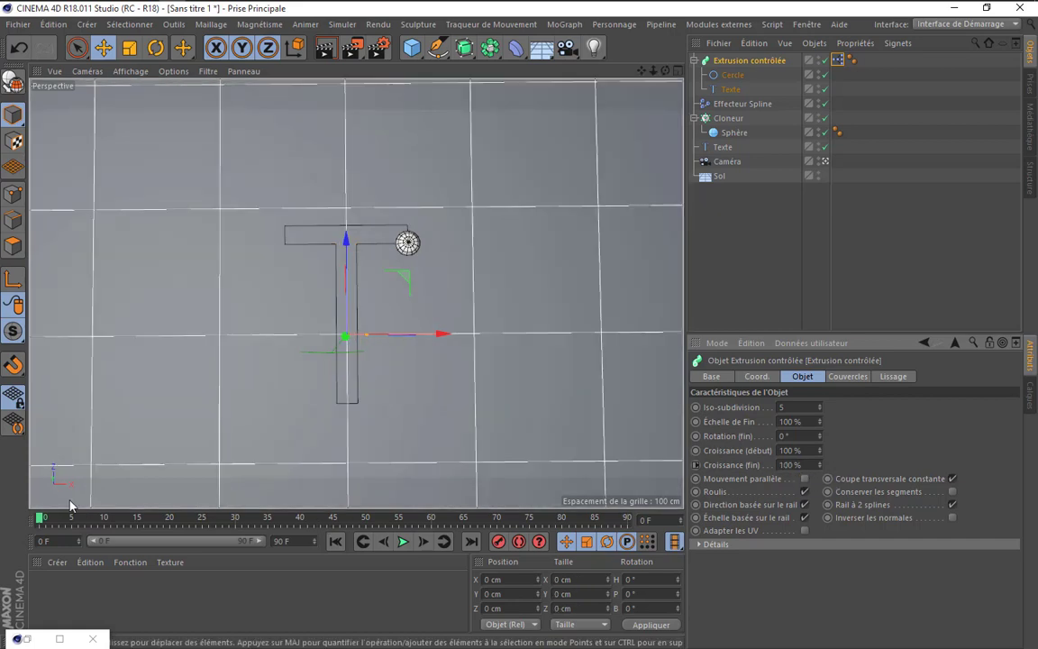
# - Keyframe Croissance (fin) at 100 % on frame 0 and extend the timeline to 100 frames
pyautogui.keyDown('ctrl'); pyautogui.click(696, 465); pyautogui.keyUp('ctrl')
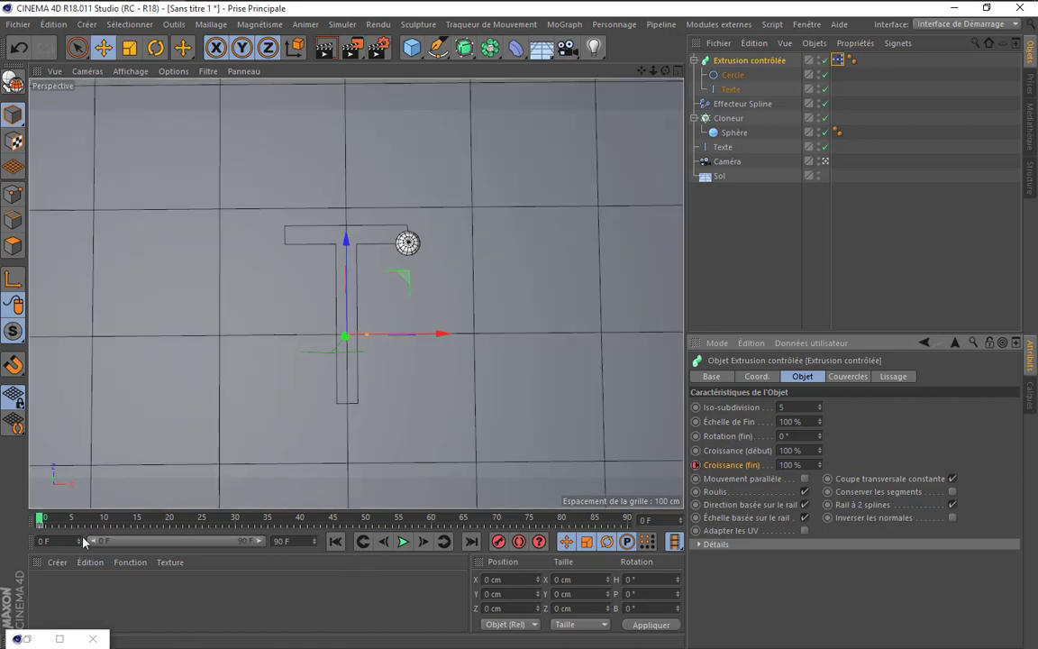
pyautogui.click(403, 541)
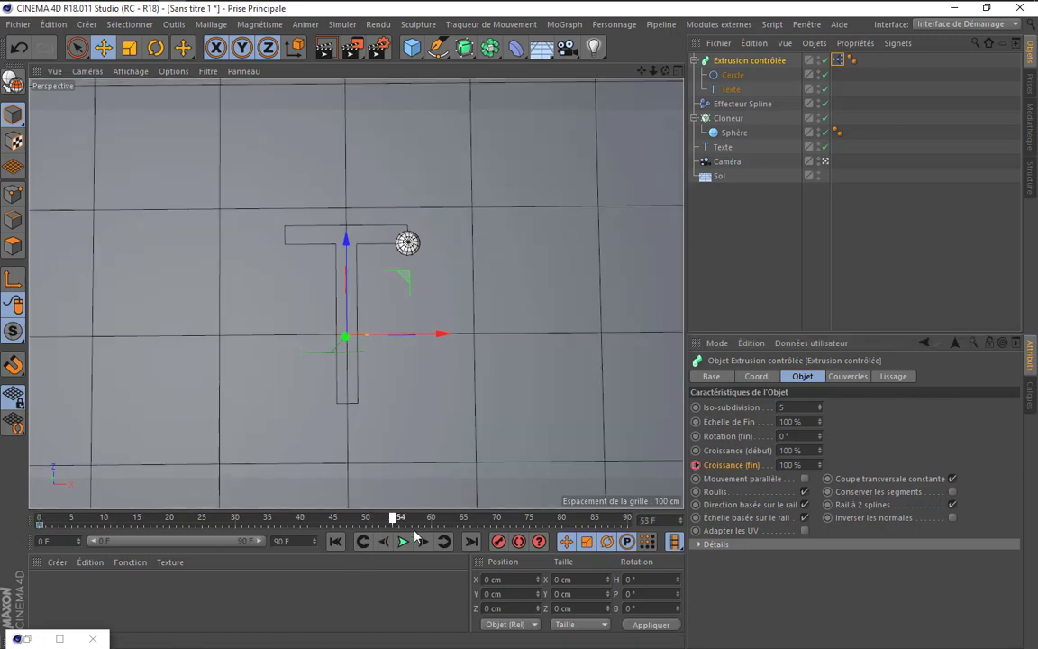
pyautogui.doubleClick(287, 541)
pyautogui.write('100')
pyautogui.click(226, 570)
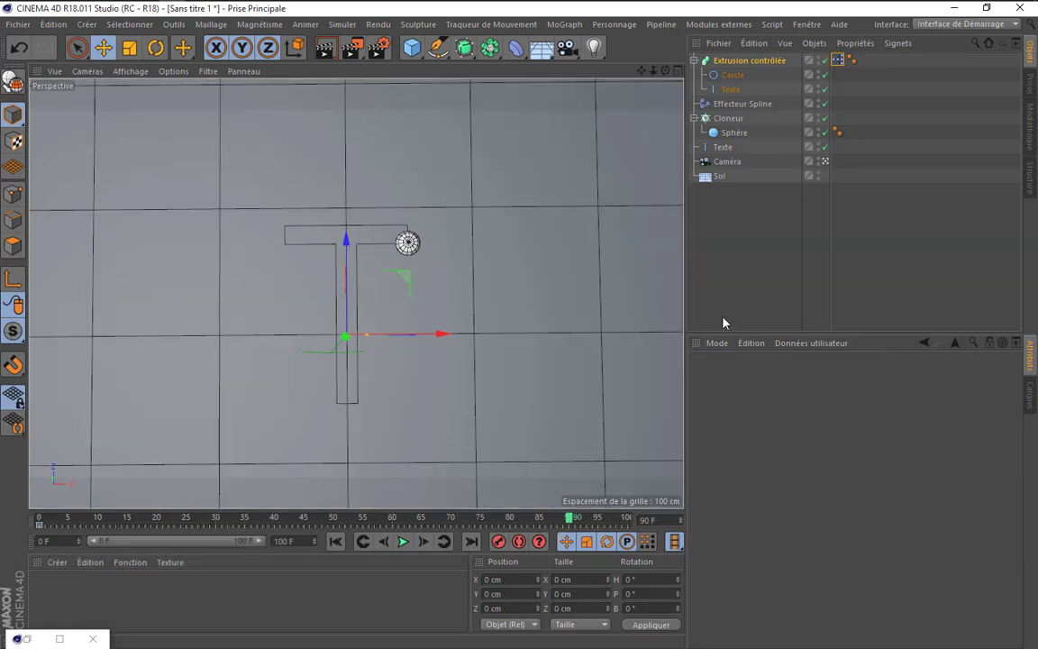
# - Set and keyframe Croissance (fin) to 0 % at frame 90
pyautogui.click(839, 61)
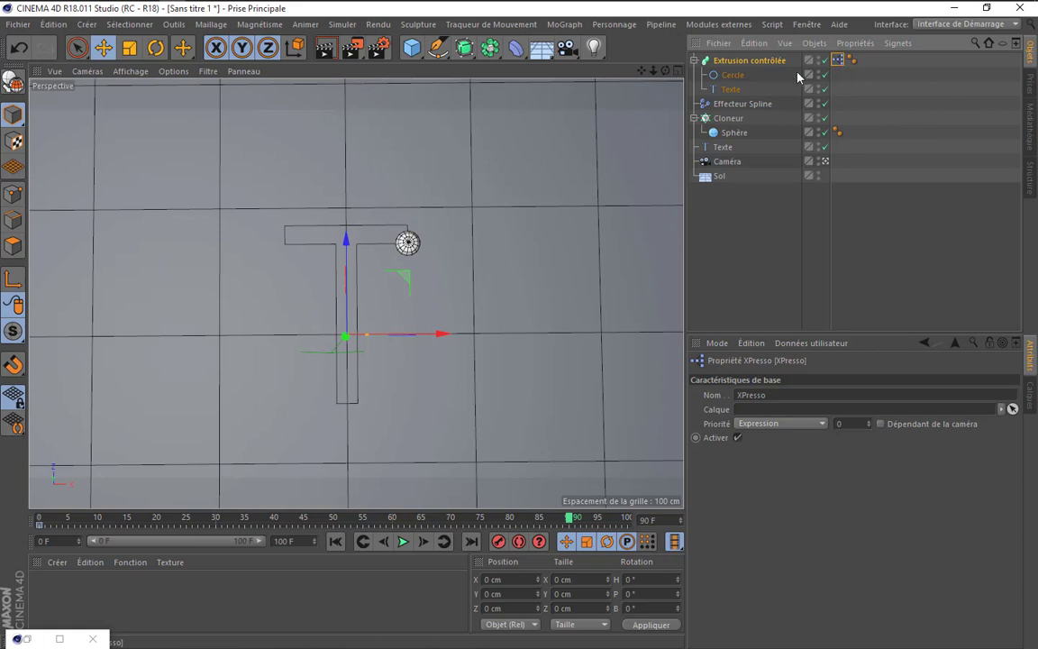
pyautogui.click(747, 61)
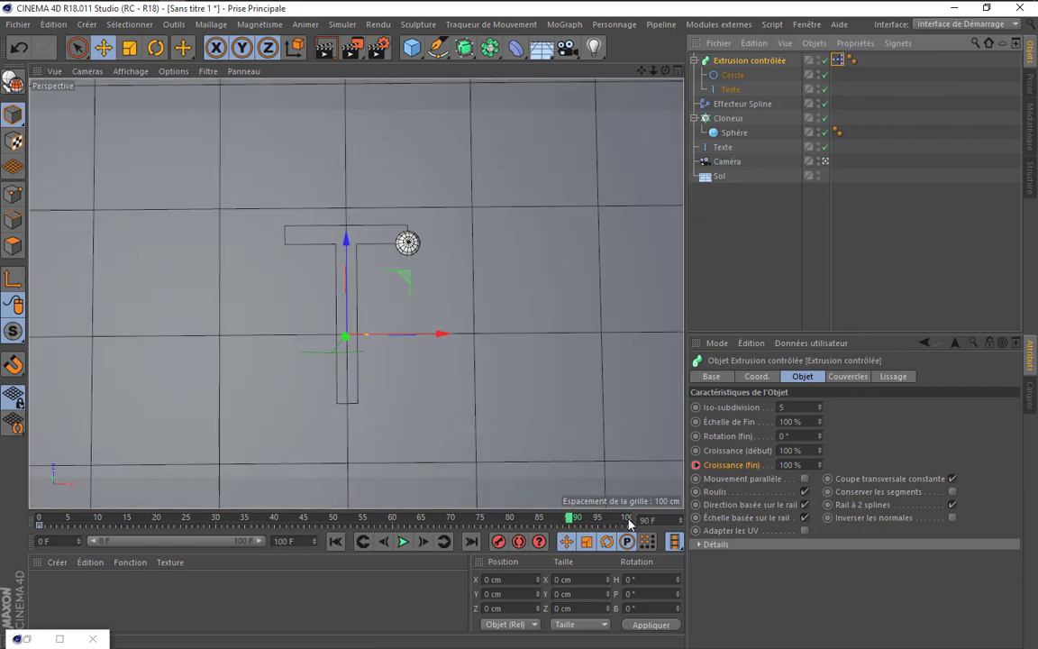
pyautogui.doubleClick(797, 464)
pyautogui.write('0')
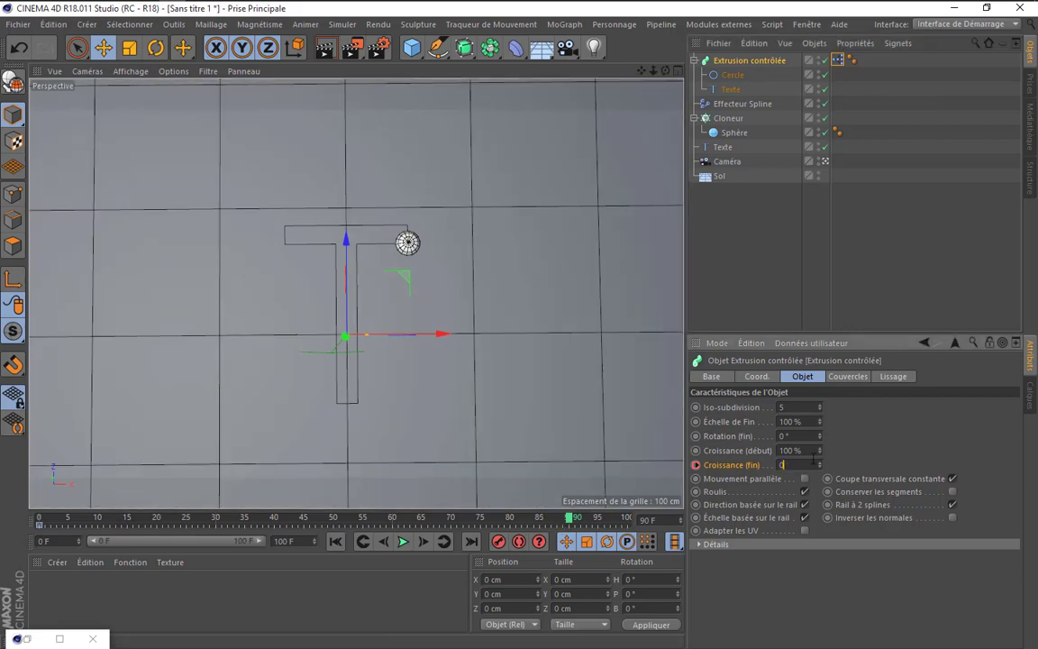
pyautogui.press('Return')
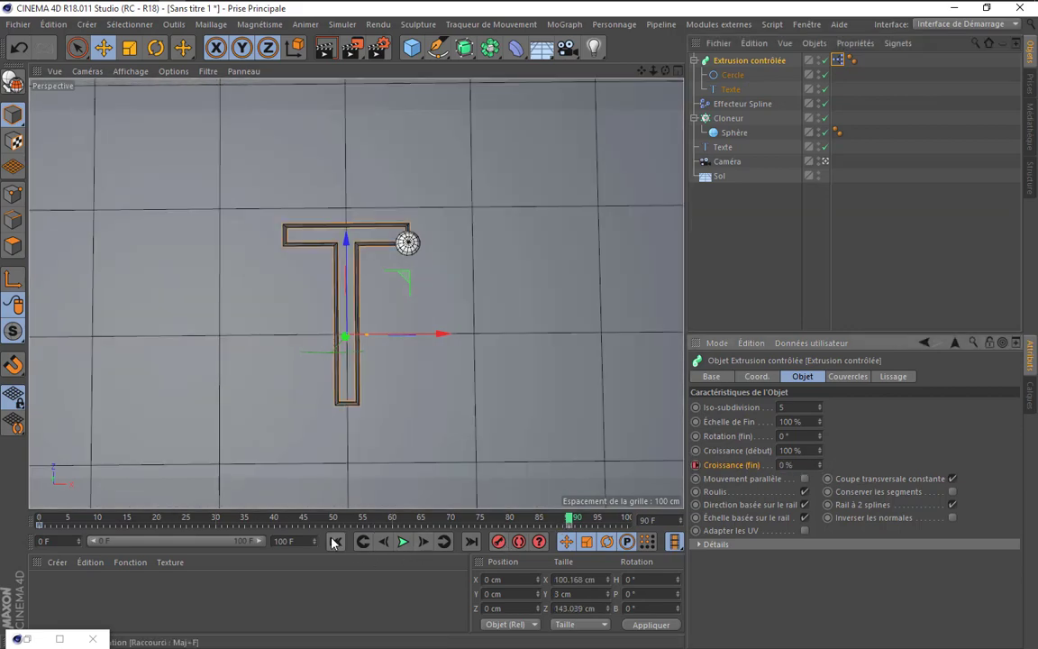
# - Play the growth animation from frame 0, stop at frame 81 and render the viewport
pyautogui.hotkey('shift', 'f')
pyautogui.click(402, 541)
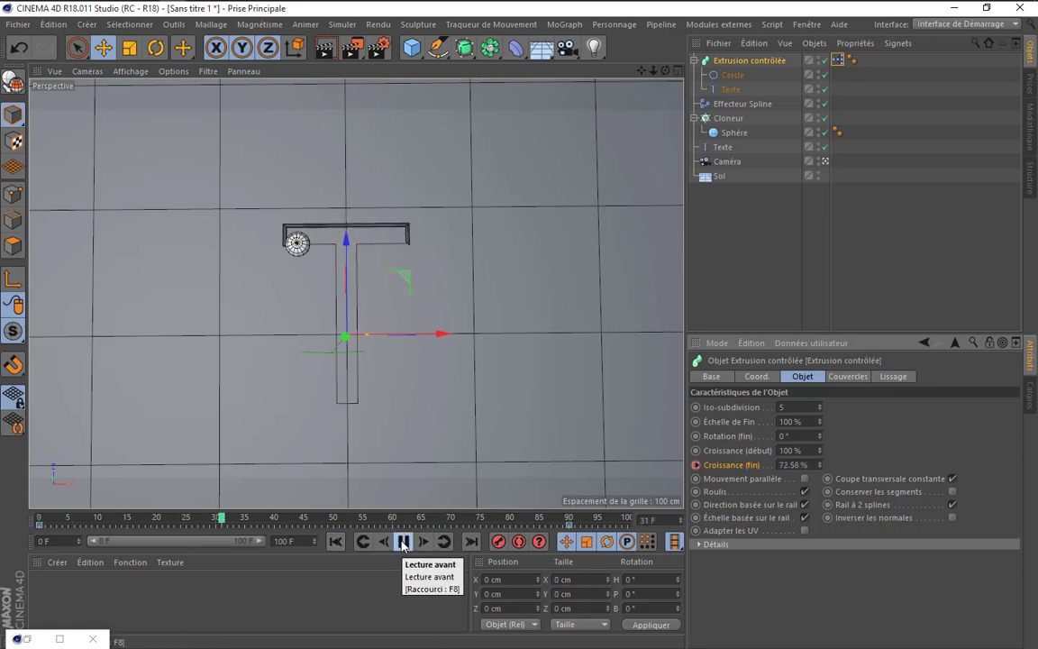
pyautogui.click(402, 541)
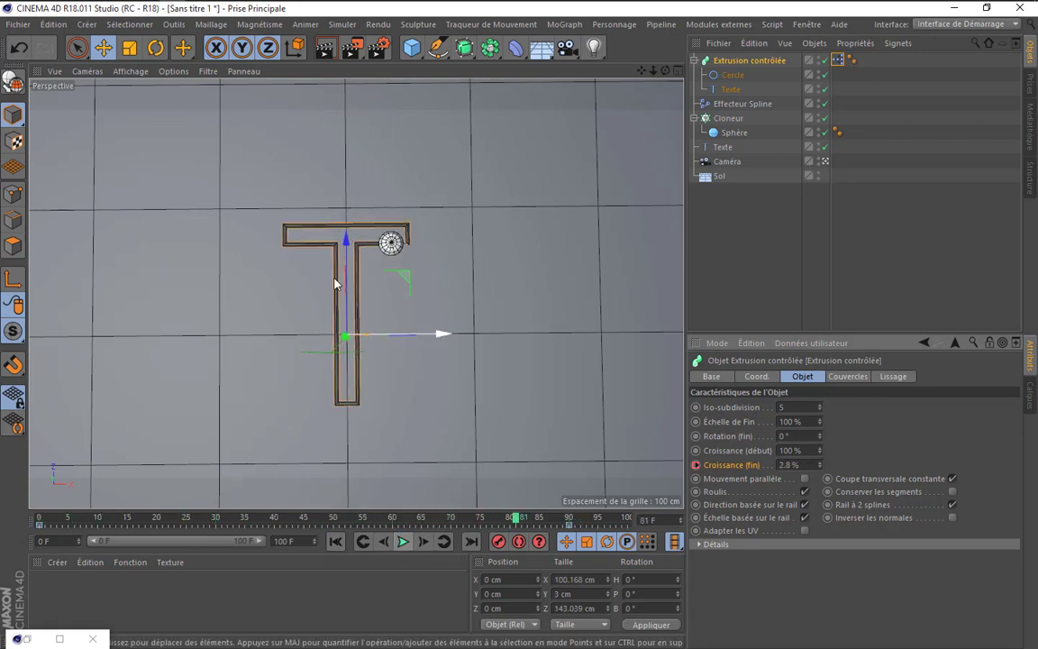
pyautogui.hotkey('ctrl', 'r')
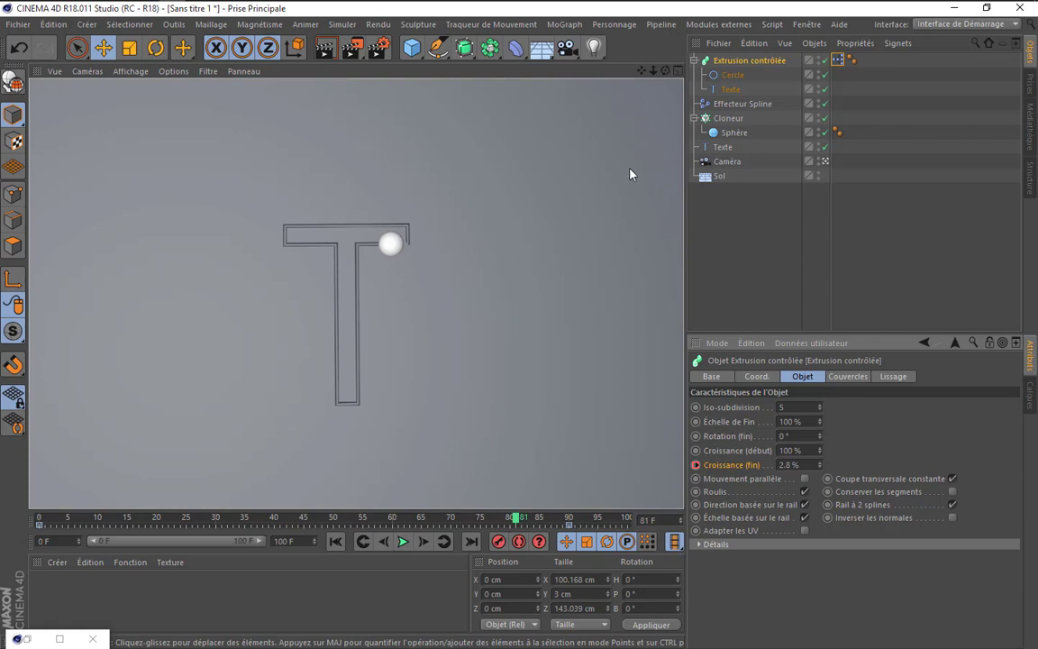
pyautogui.moveTo(641, 70); pyautogui.dragTo(658, 73)
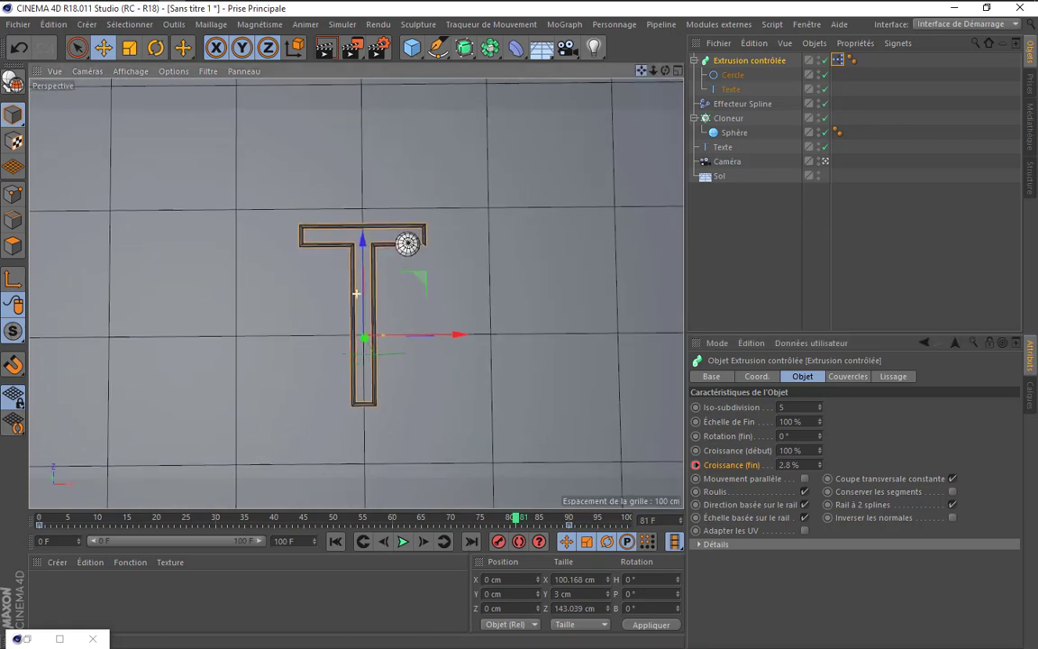
pyautogui.moveTo(357, 293); pyautogui.dragTo(360, 290)
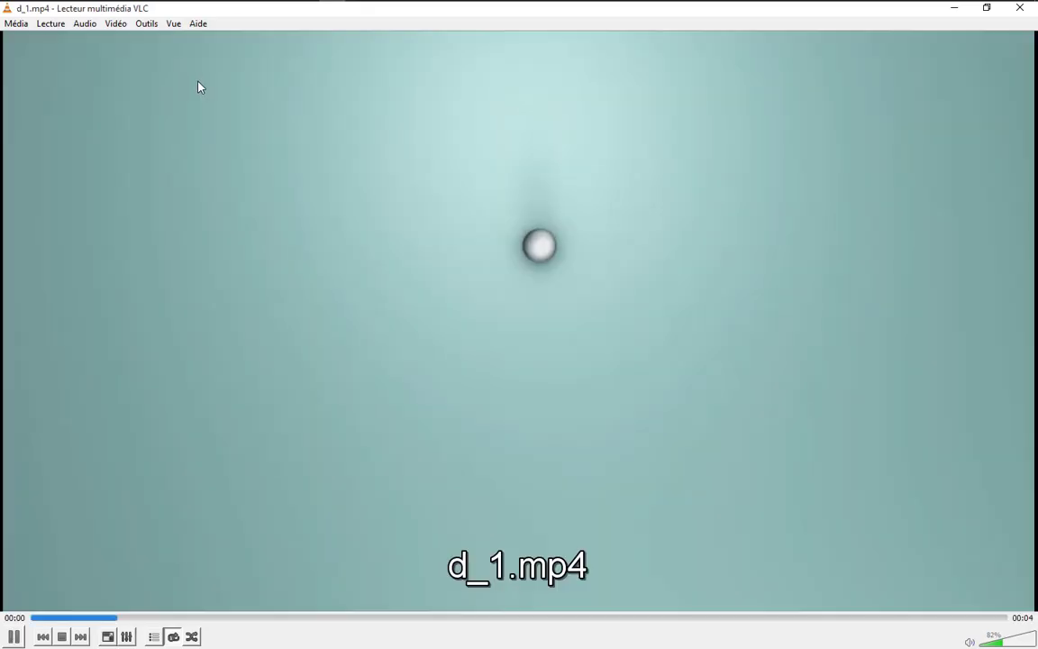
pyautogui.press('space')
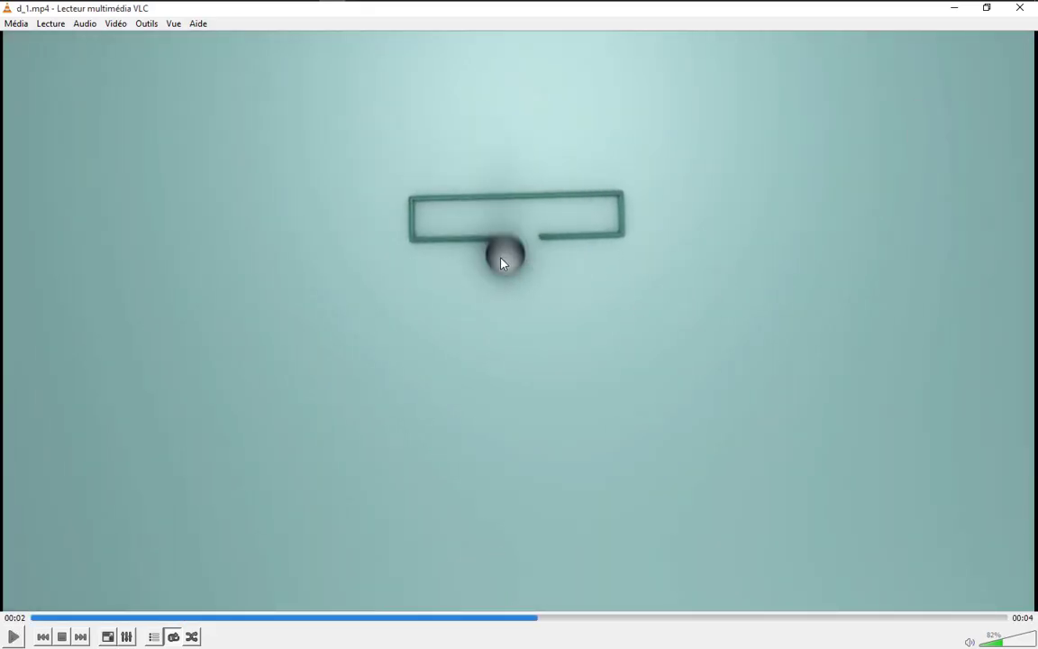
pyautogui.press('space')
pyautogui.press('space')
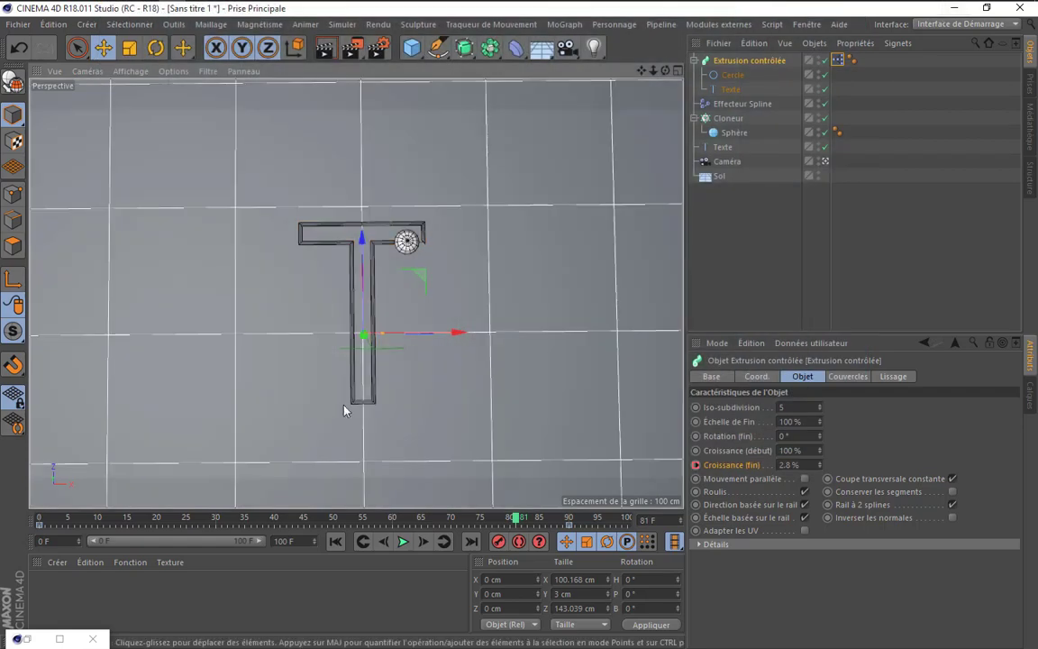
# - Create a new material Mat with a pale green colour: hue 161°, saturation 14%
pyautogui.doubleClick(65, 589)
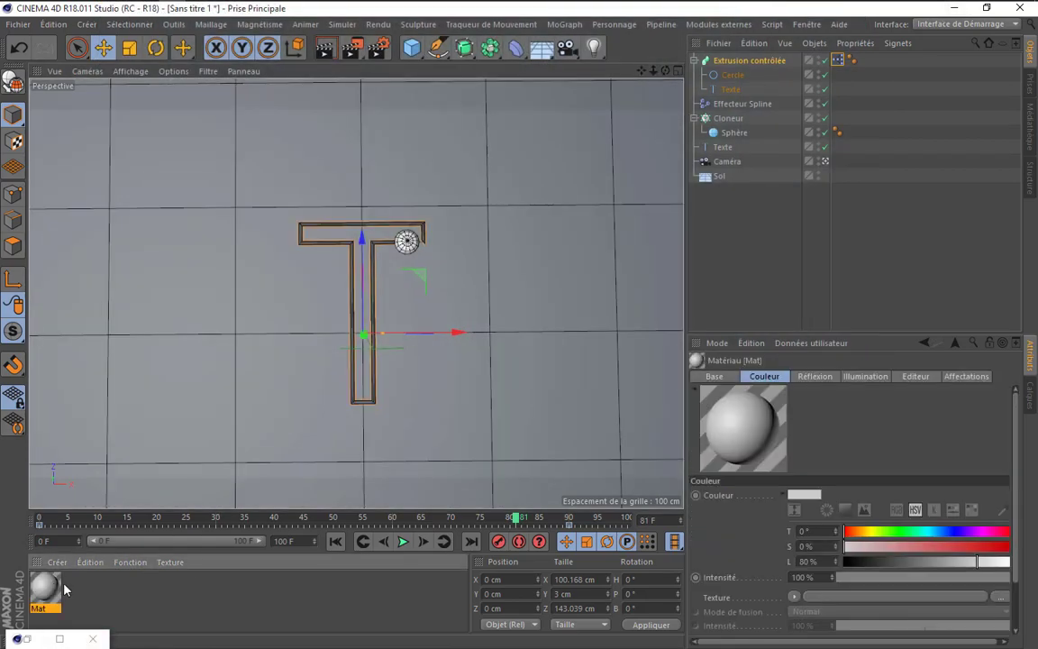
pyautogui.doubleClick(45, 590)
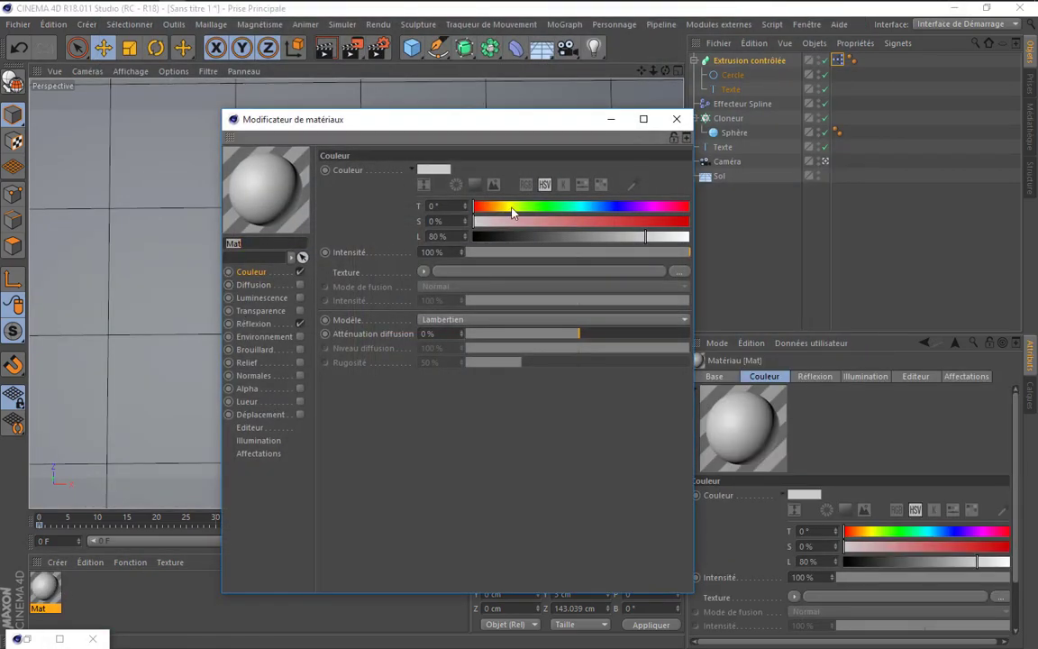
pyautogui.moveTo(595, 210); pyautogui.dragTo(570, 206)
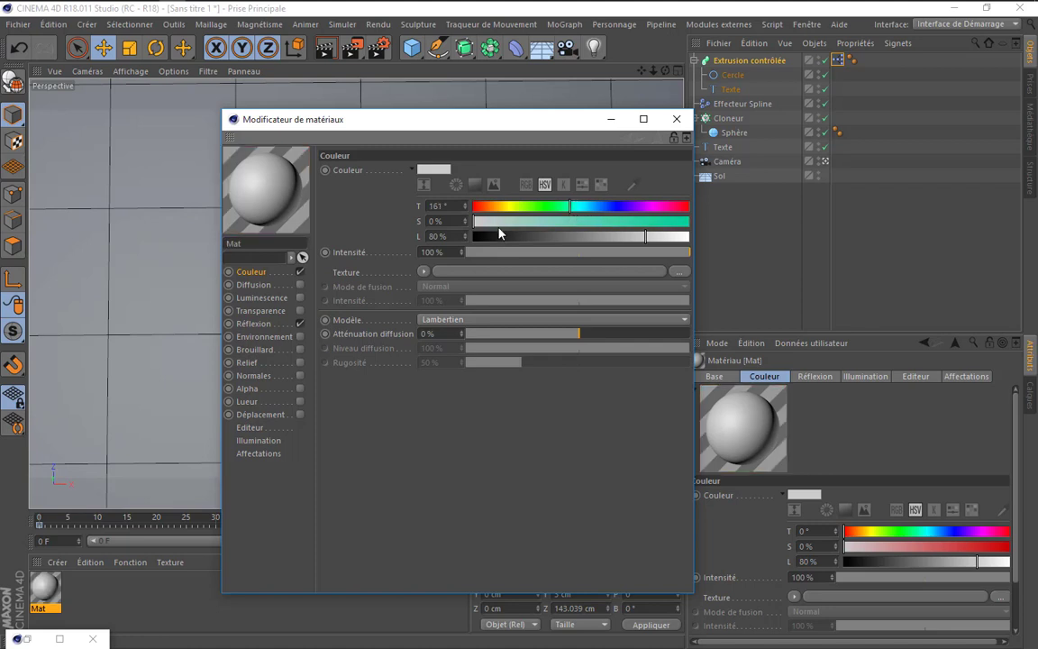
pyautogui.moveTo(475, 222); pyautogui.dragTo(511, 225)
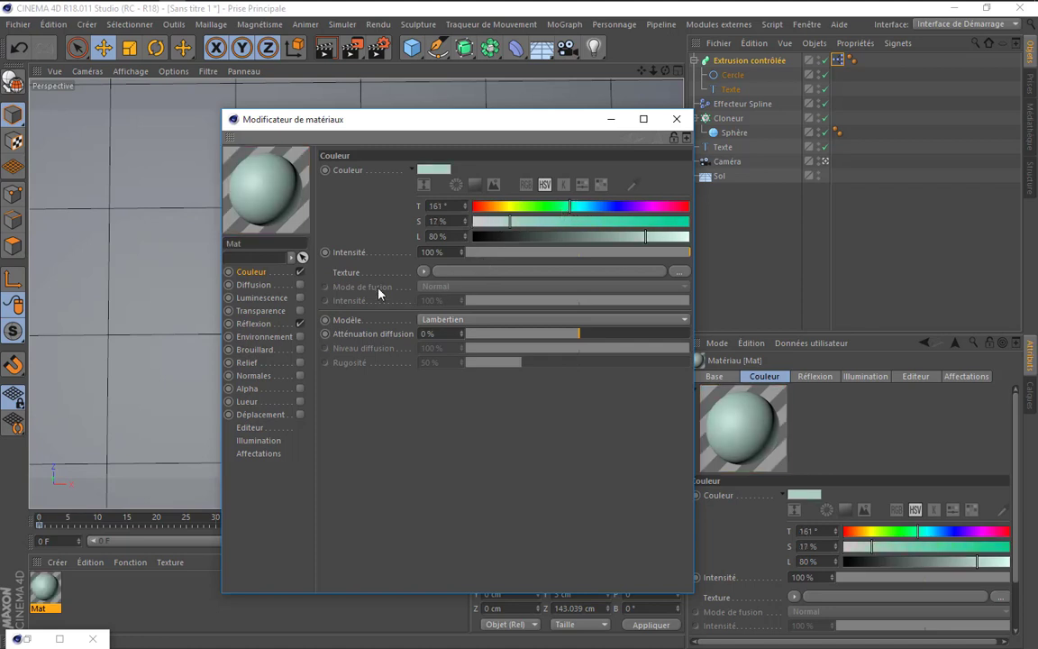
pyautogui.moveTo(511, 221); pyautogui.dragTo(502, 223)
# - Replace Mat's default specular with a GGX reflection layer at about 16%, and apply Mat to Sol
pyautogui.click(281, 322)
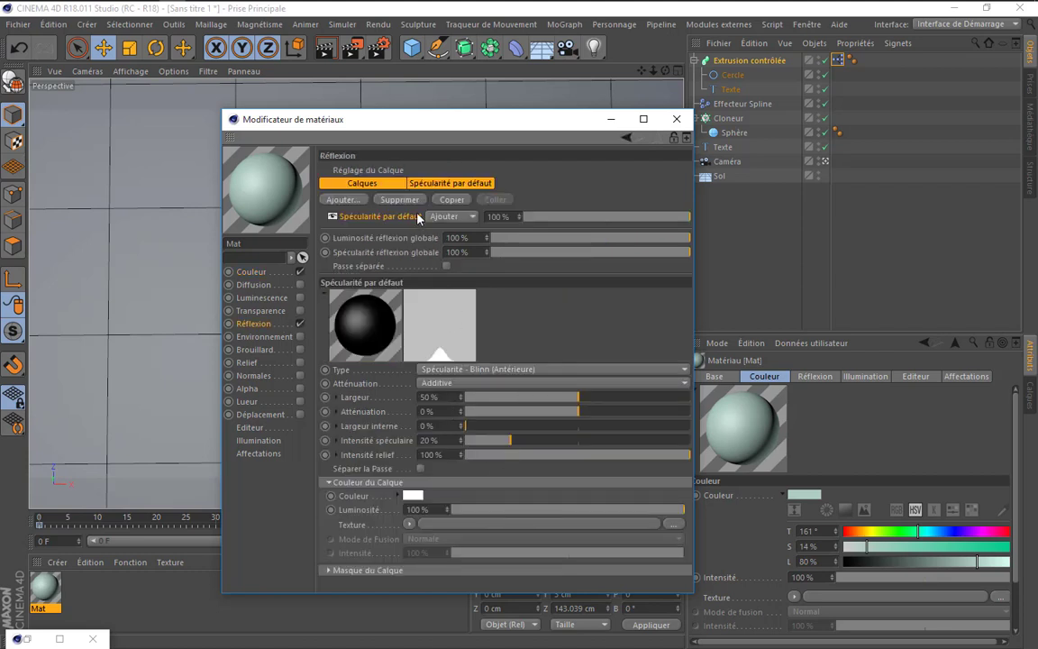
pyautogui.click(389, 199)
pyautogui.click(342, 199)
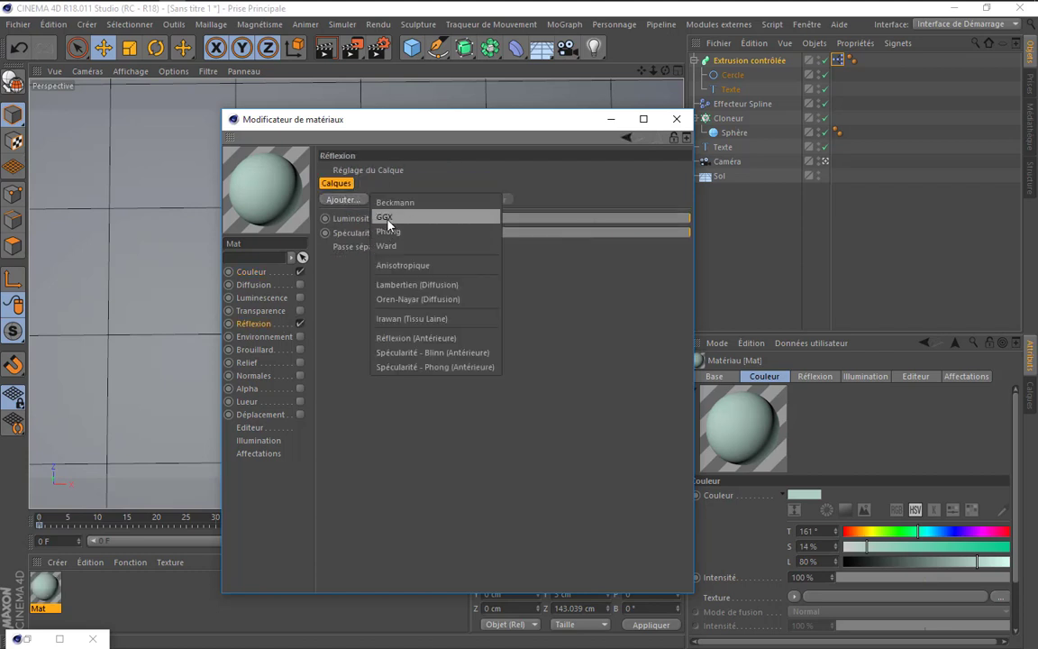
pyautogui.click(393, 218)
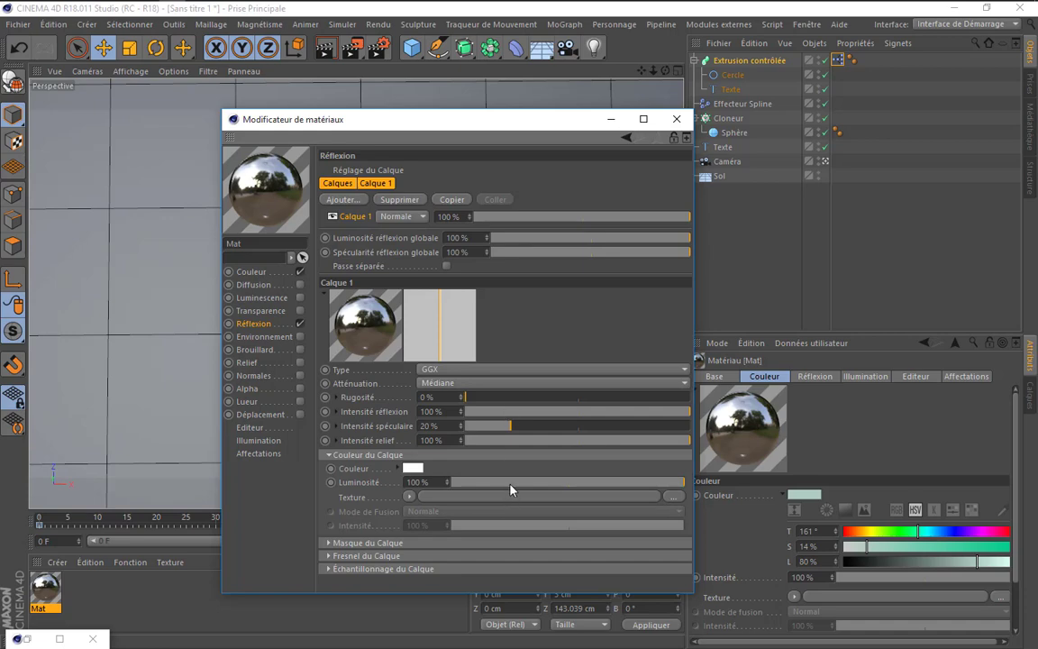
pyautogui.moveTo(510, 489); pyautogui.dragTo(496, 490)
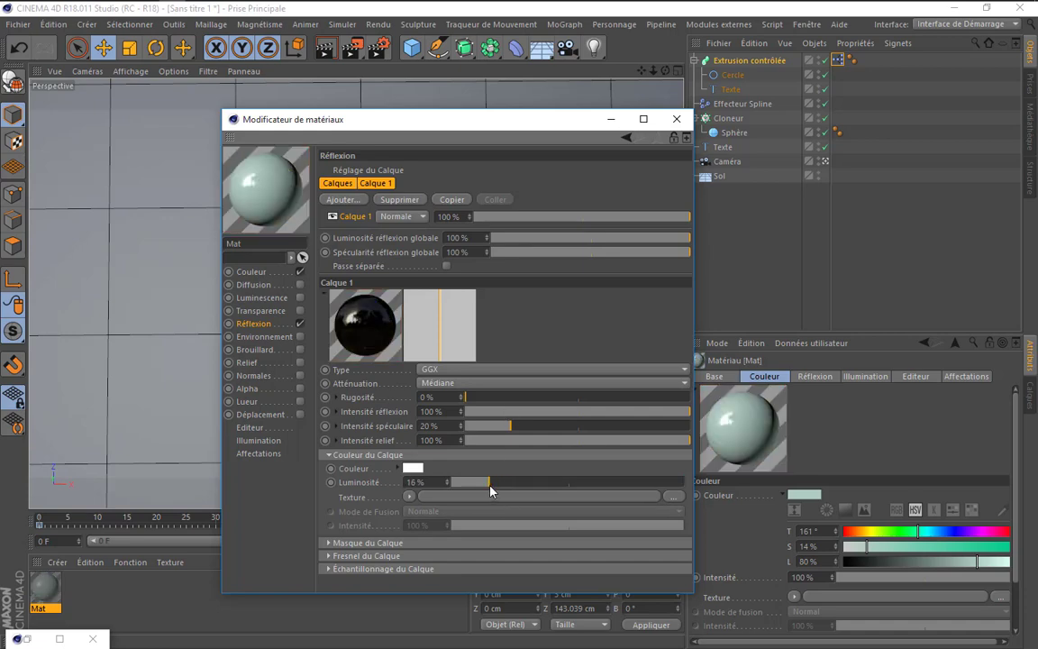
pyautogui.click(677, 119)
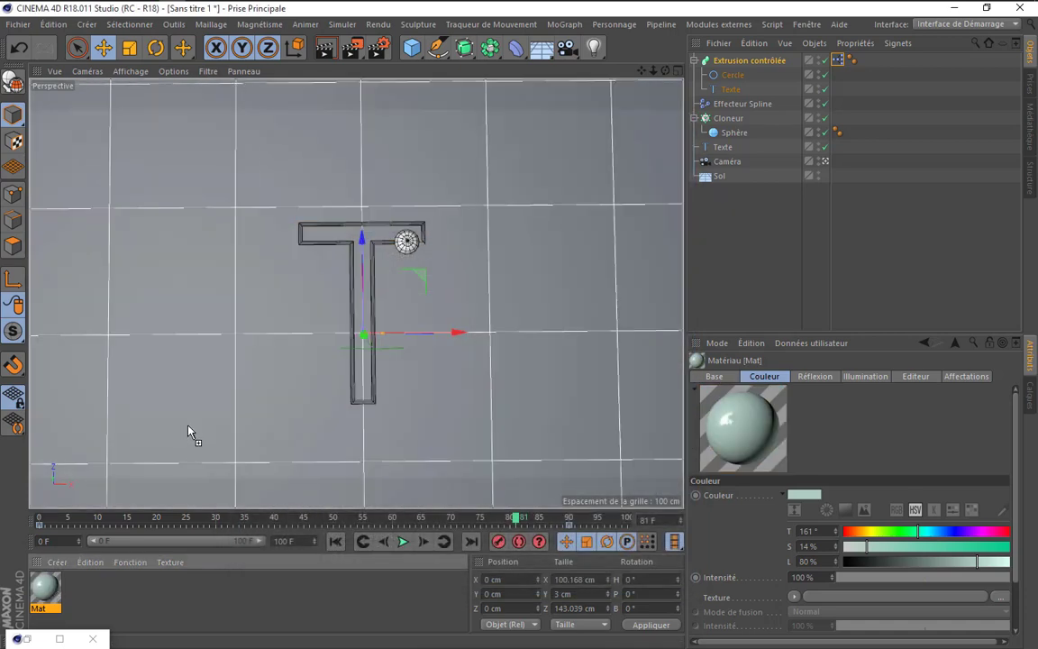
pyautogui.moveTo(54, 592); pyautogui.dragTo(169, 382)
# - Render the view, then create Mat.1 with Réflexion disabled and start picking a Couleur texture
pyautogui.click(326, 56)
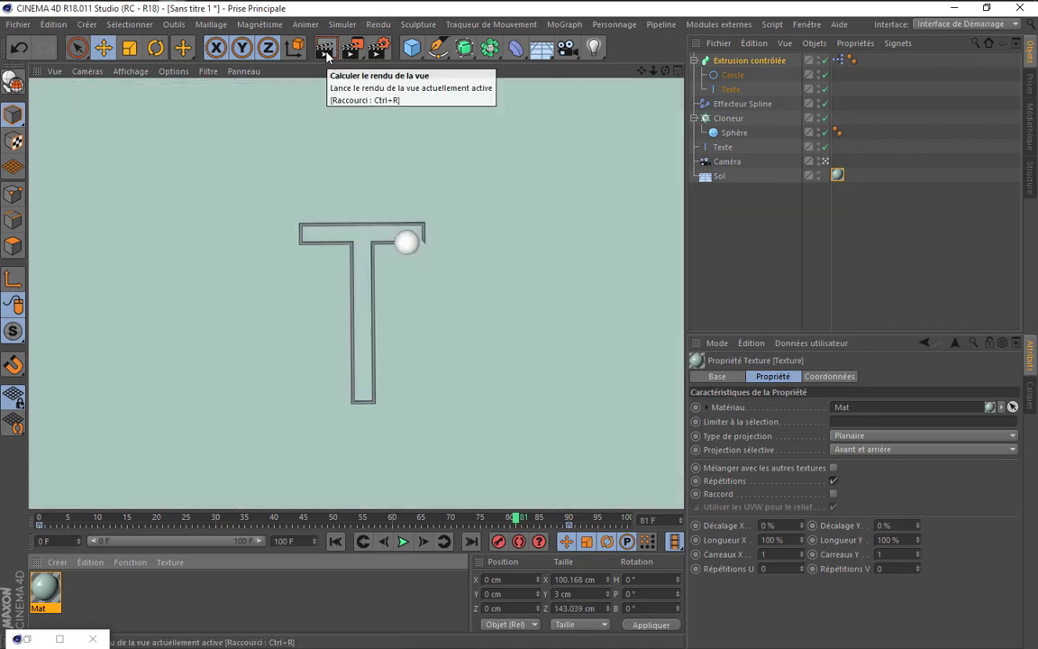
pyautogui.doubleClick(116, 599)
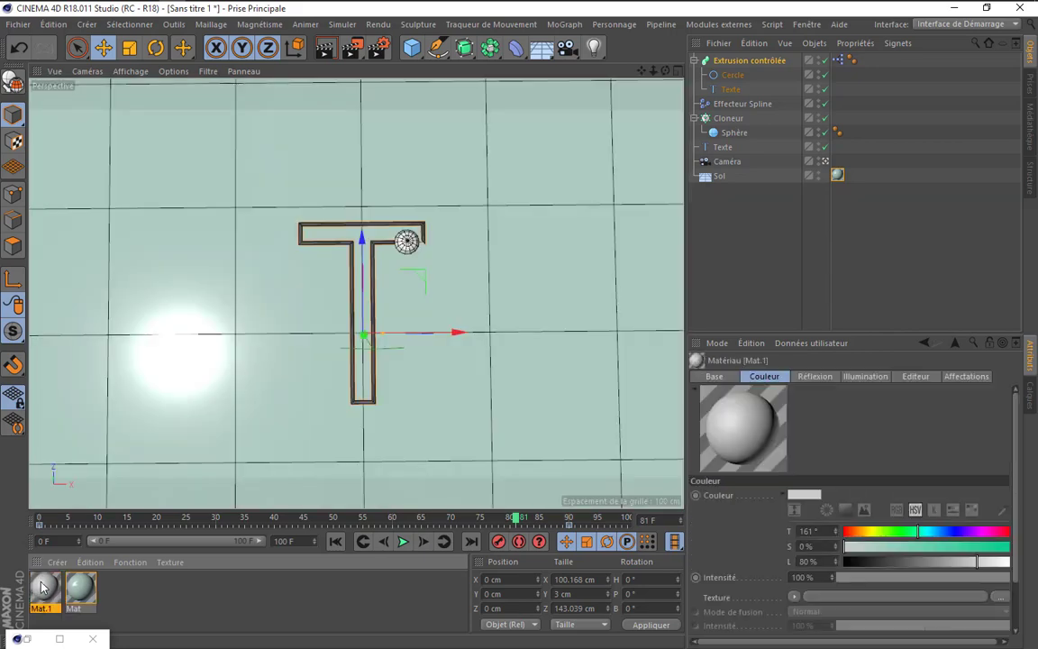
pyautogui.doubleClick(40, 587)
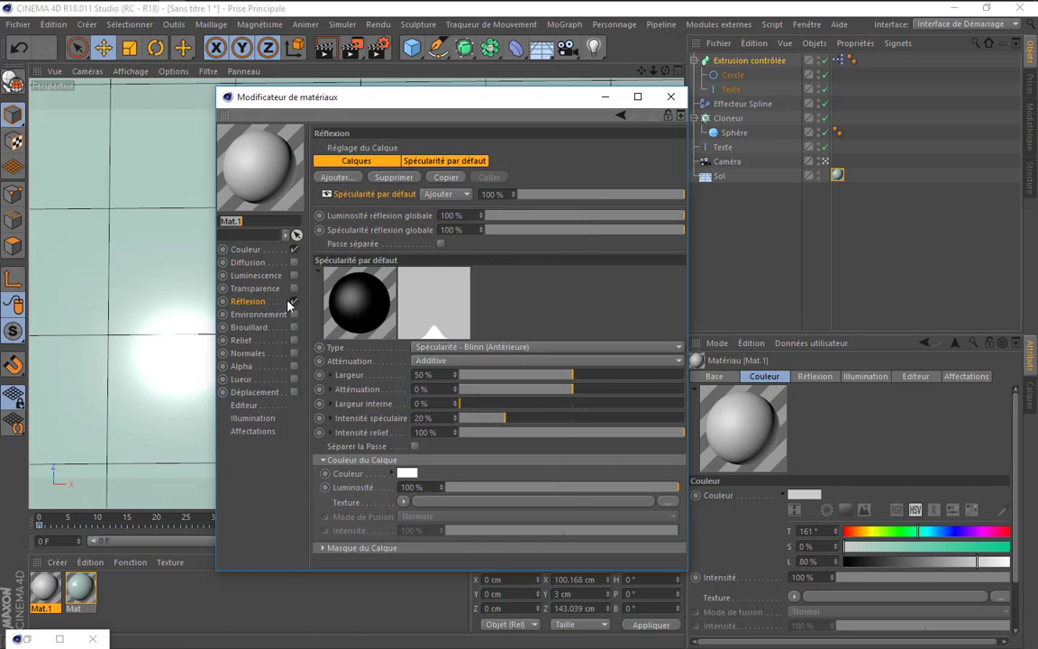
pyautogui.click(294, 302)
pyautogui.click(253, 251)
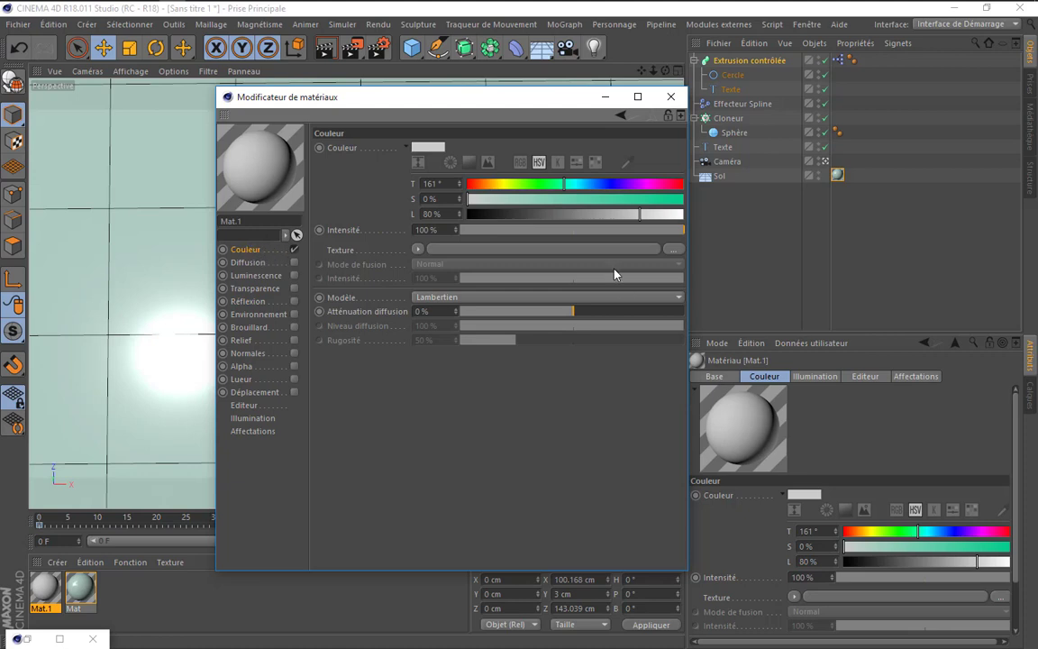
pyautogui.click(418, 251)
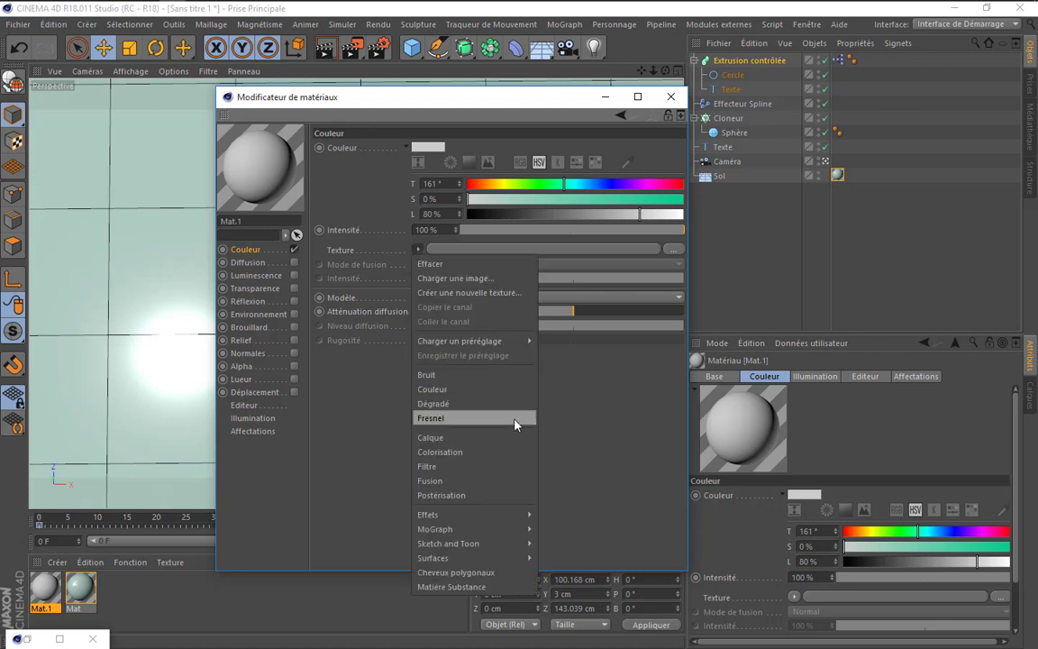
# - Give Mat.1's colour a 3D - Cylindrique Dégradé with Début Y at 7 cm and a narrower transition
pyautogui.click(435, 404)
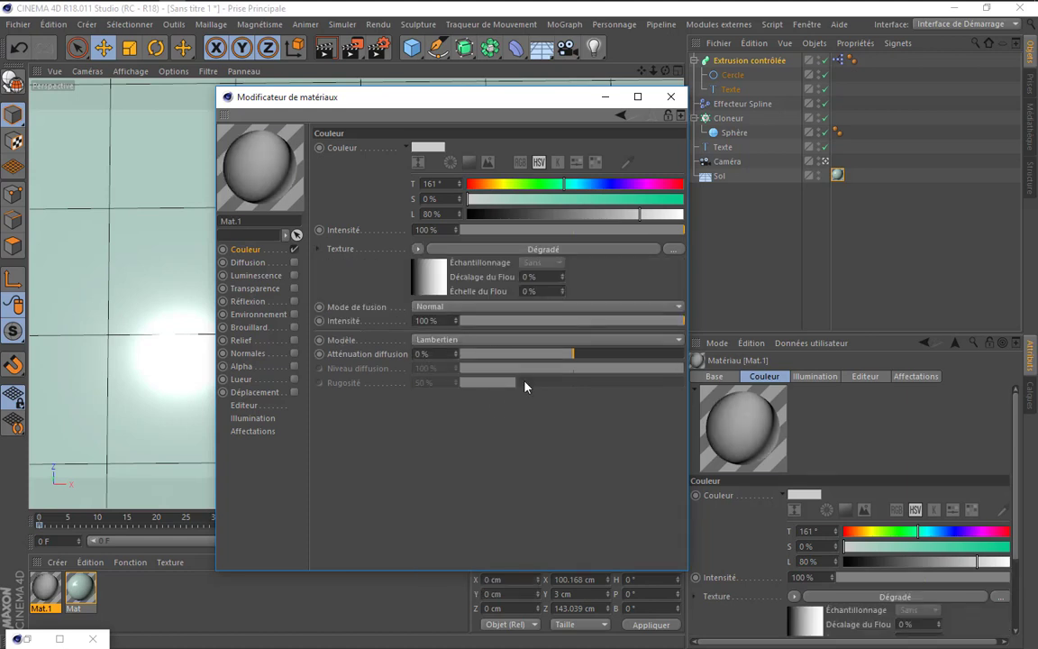
pyautogui.click(543, 249)
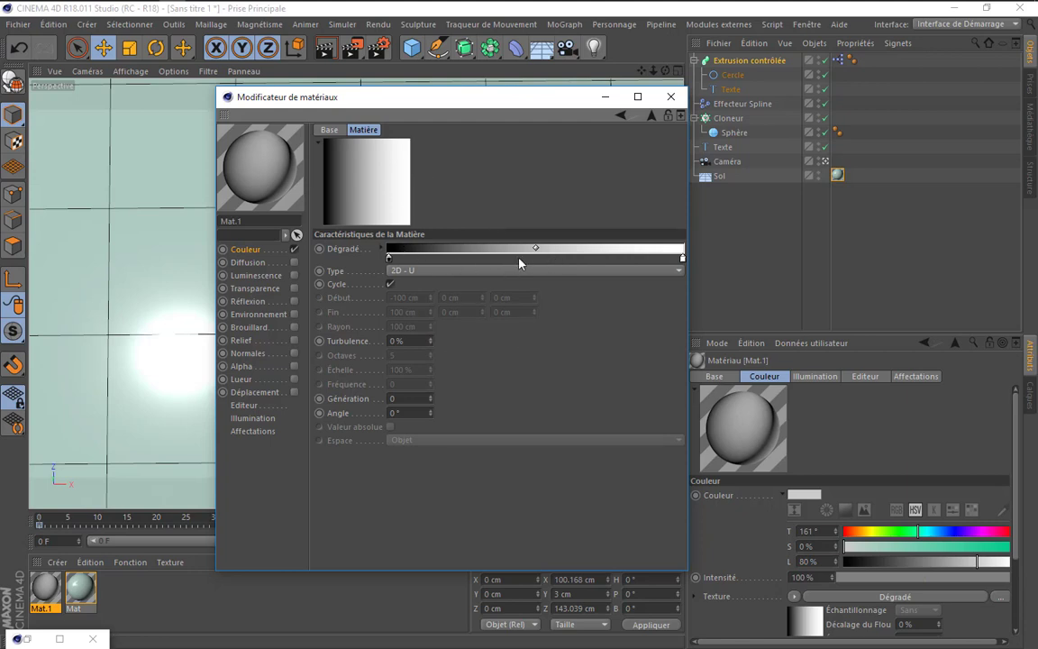
pyautogui.click(411, 274)
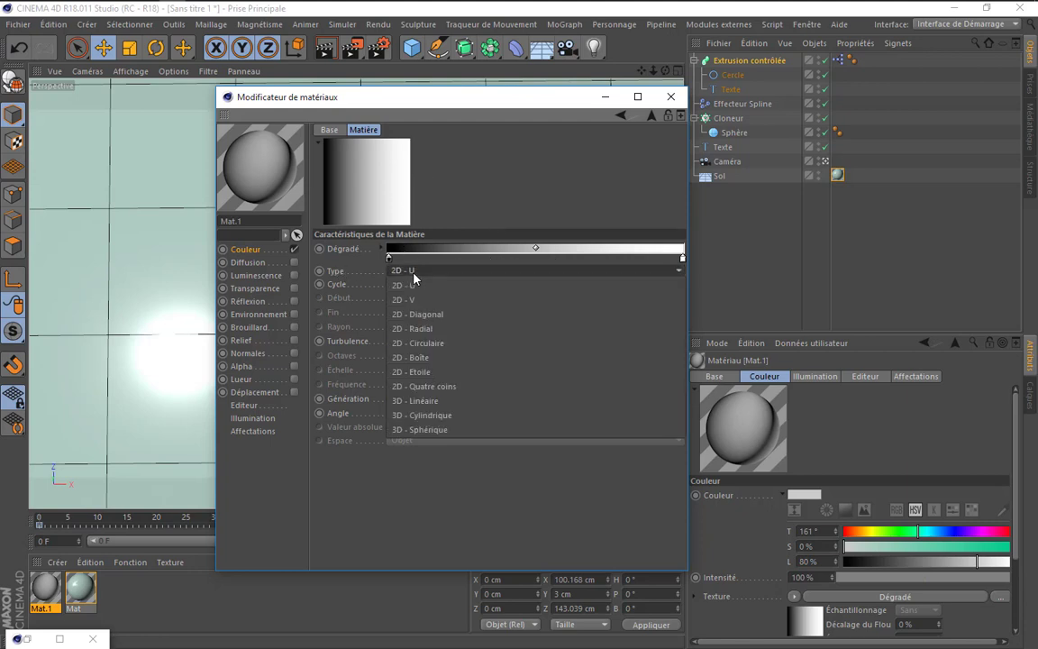
pyautogui.click(423, 414)
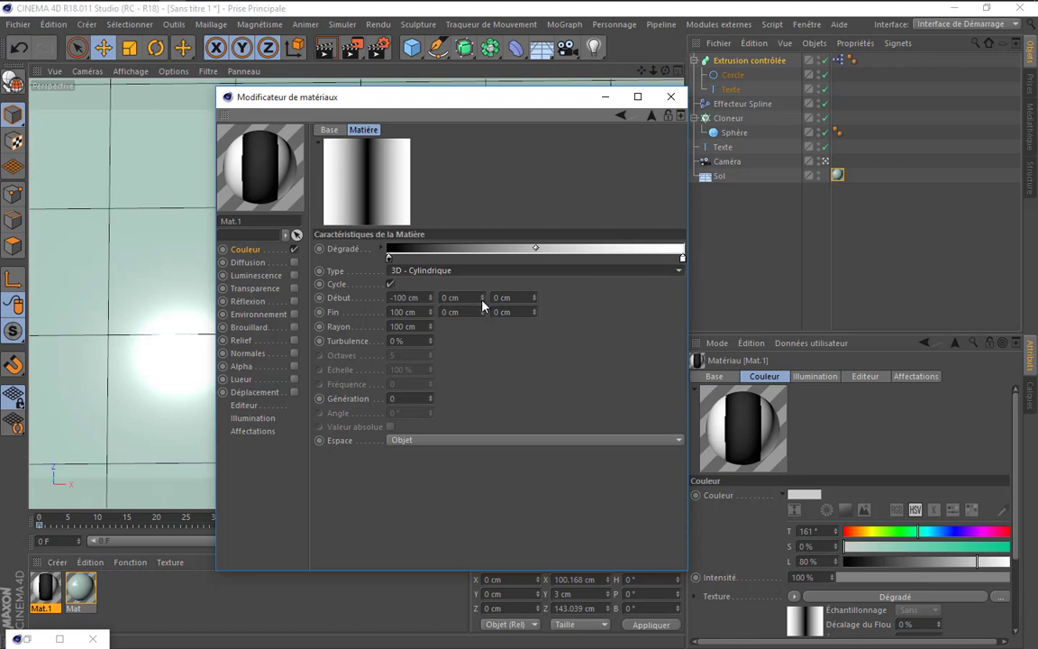
pyautogui.moveTo(484, 301); pyautogui.dragTo(484, 306)
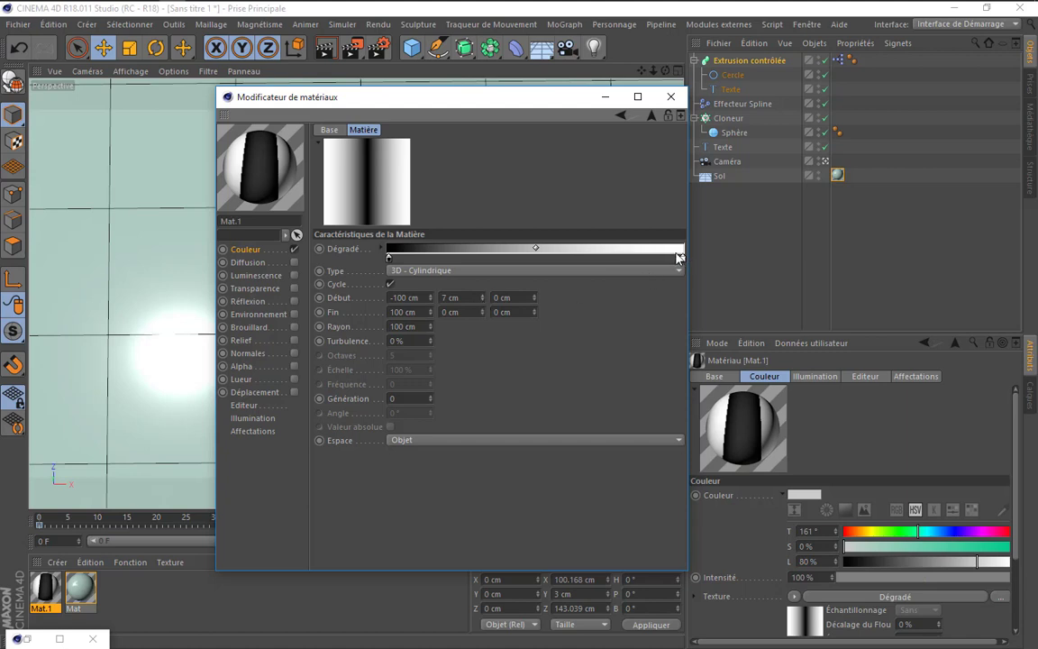
pyautogui.moveTo(684, 258); pyautogui.dragTo(445, 260)
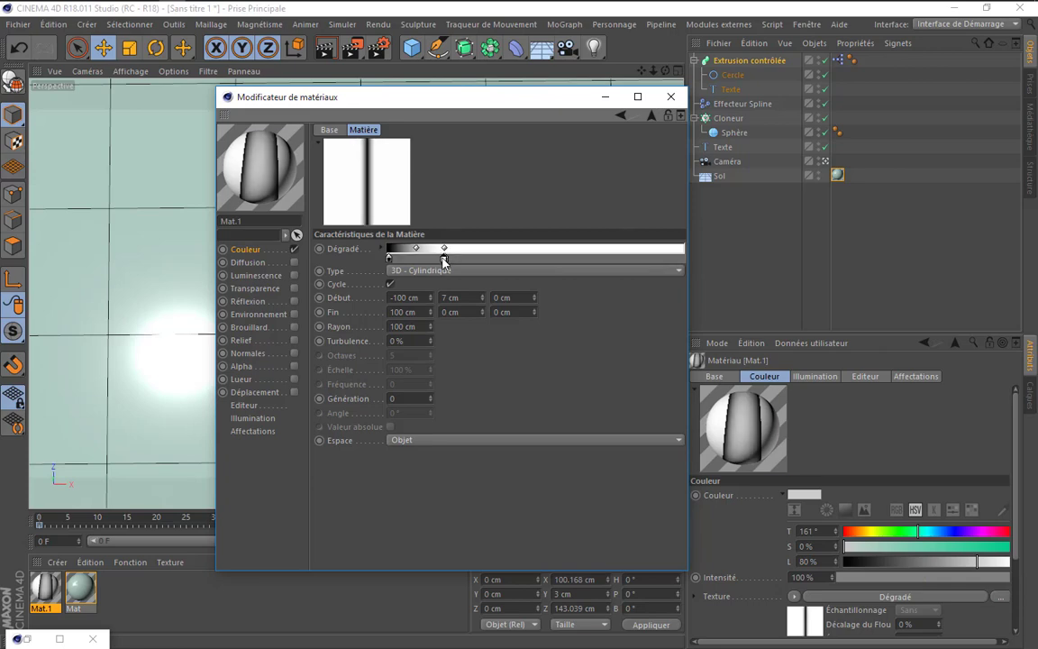
pyautogui.click(671, 96)
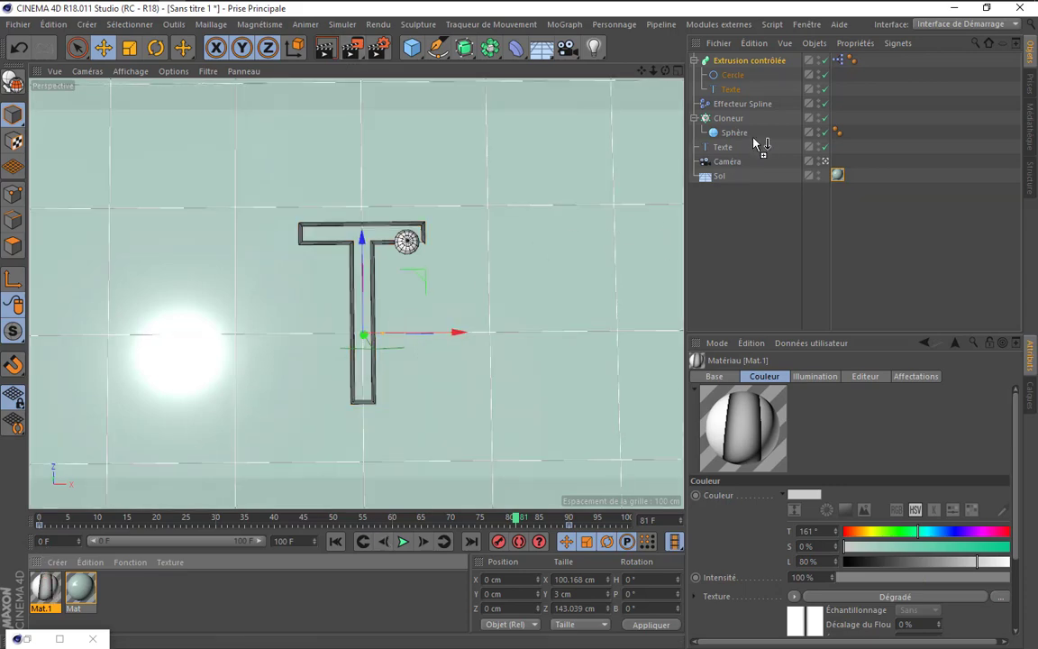
# - Apply Mat.1 to the Sphère and render the view at frame 44
pyautogui.moveTo(642, 232); pyautogui.dragTo(748, 135)
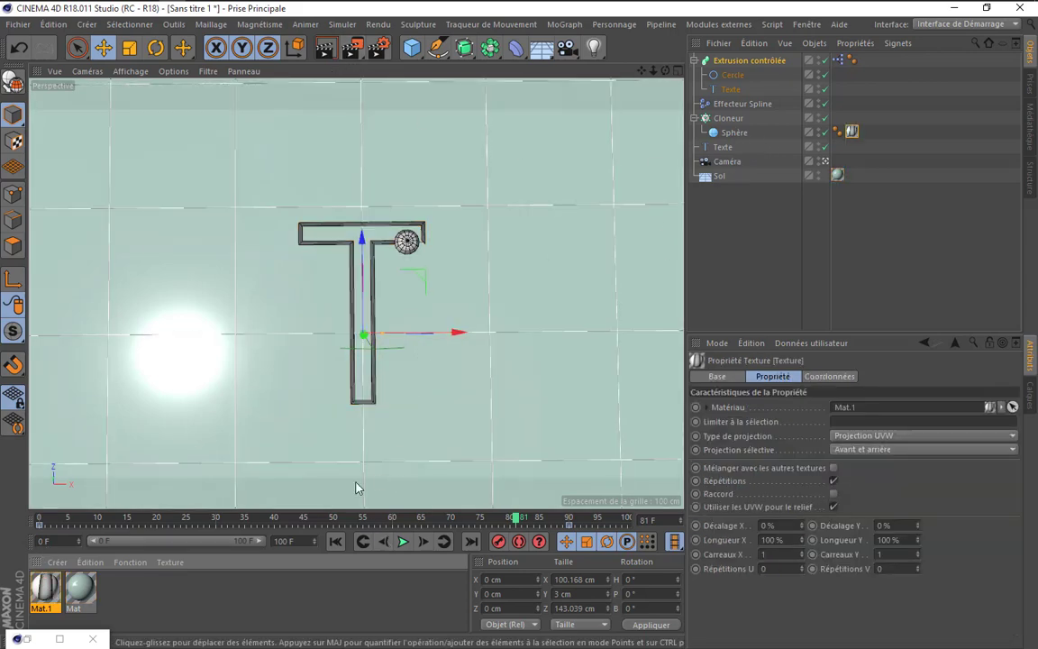
pyautogui.click(403, 540)
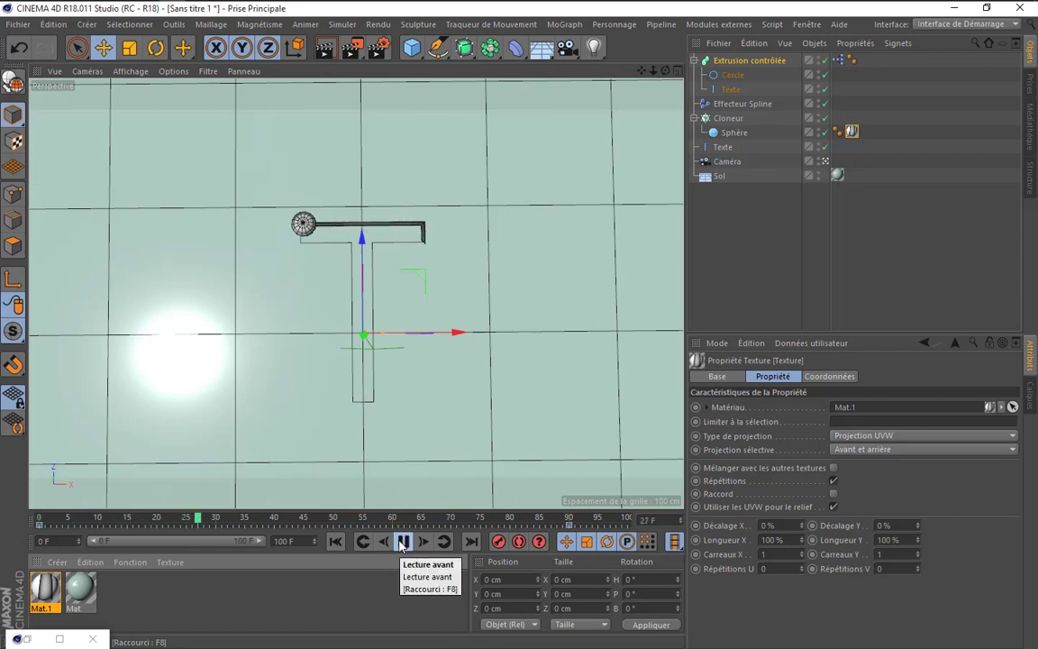
pyautogui.click(402, 540)
pyautogui.click(324, 49)
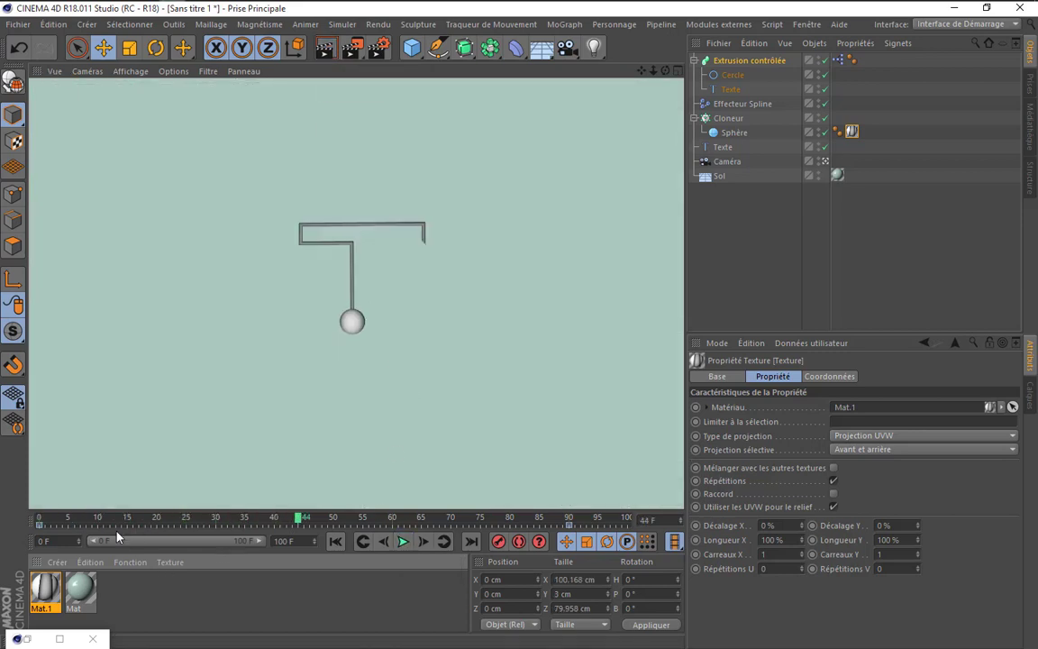
# - Widen Mat.1's Dégradé transition slightly and render the view again
pyautogui.doubleClick(47, 591)
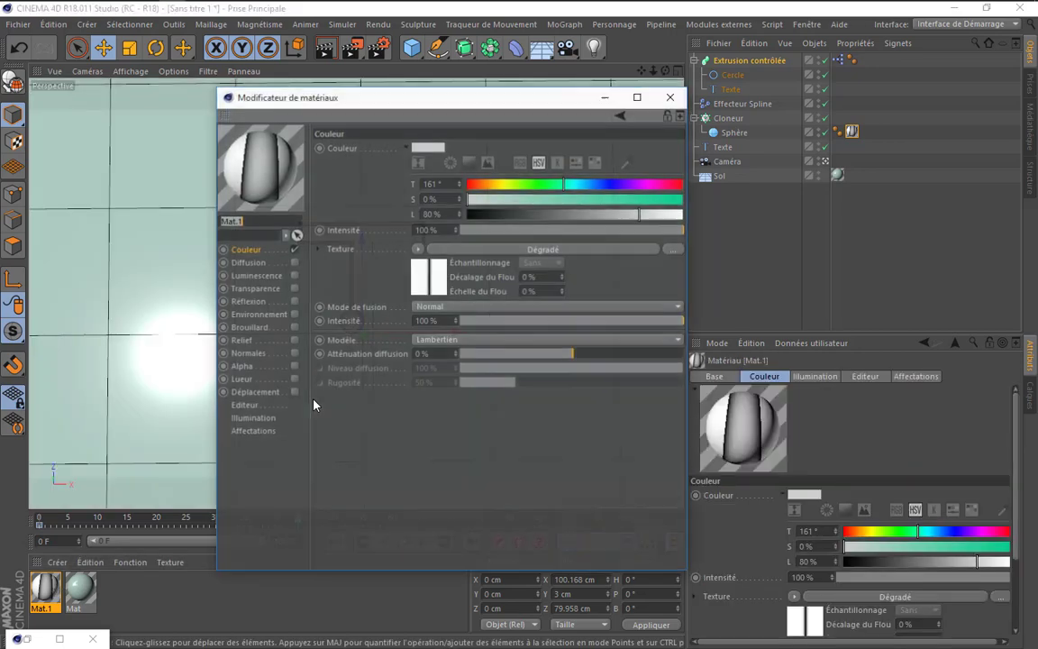
pyautogui.click(564, 249)
pyautogui.moveTo(446, 259); pyautogui.dragTo(470, 259)
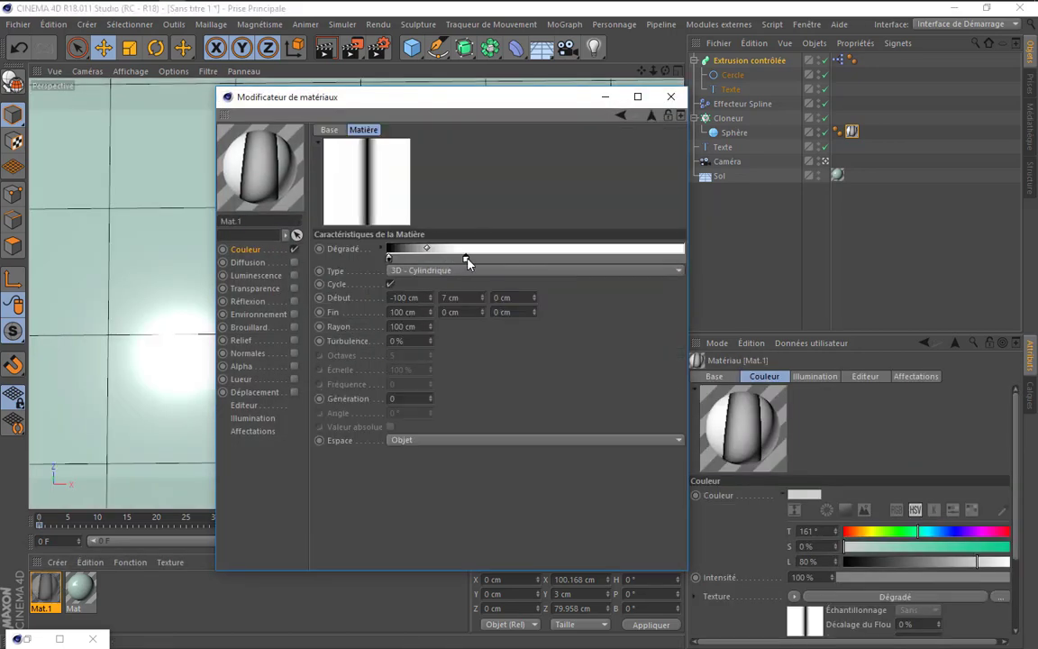
pyautogui.click(670, 96)
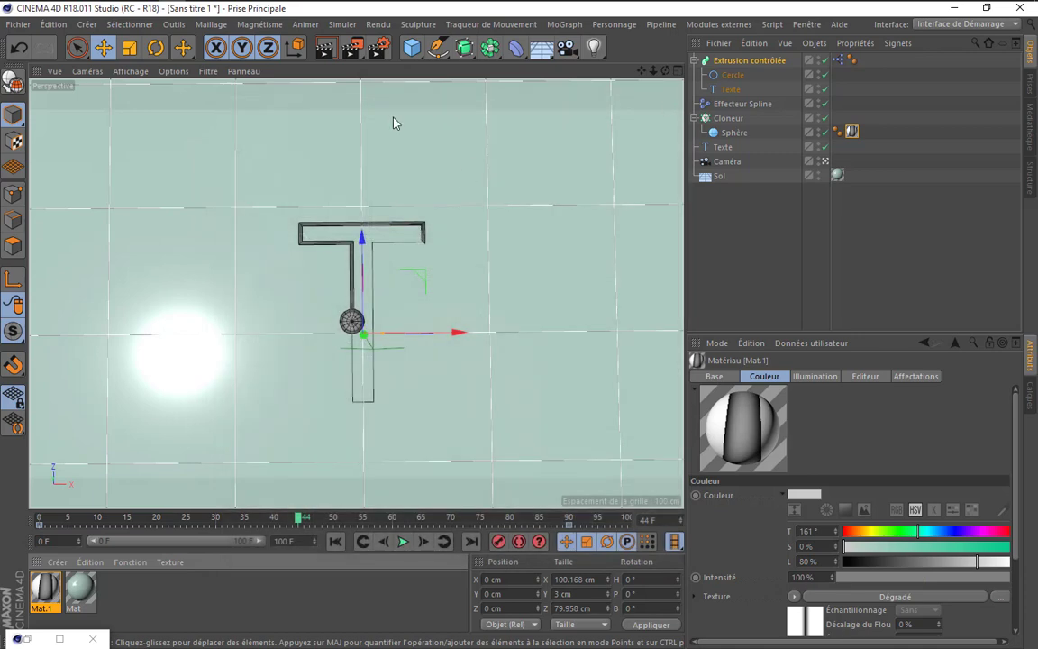
pyautogui.click(335, 55)
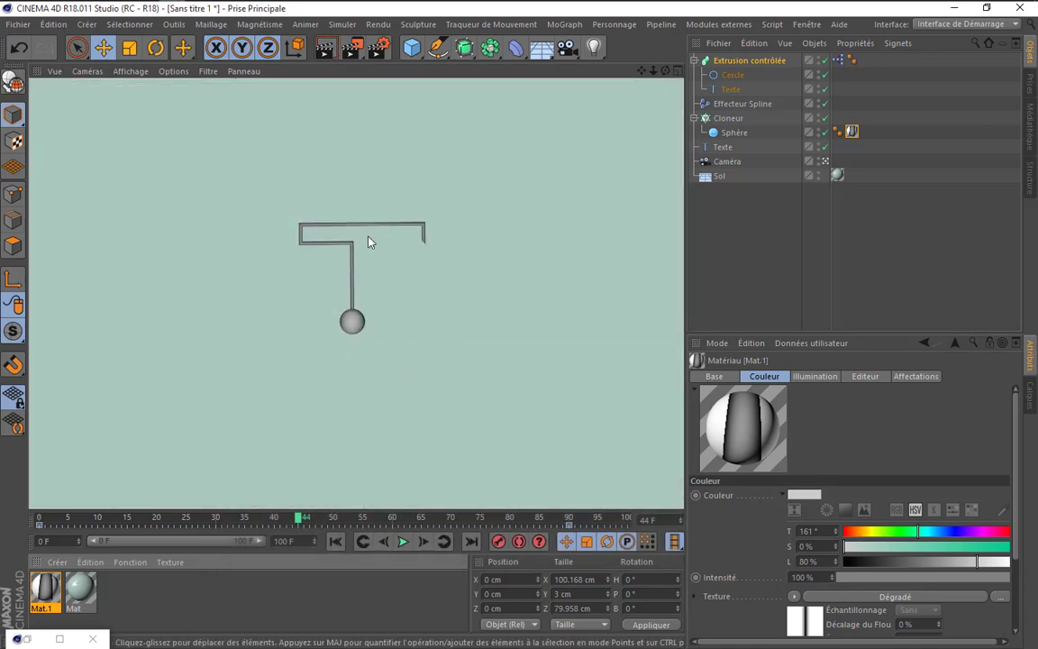
# - Create Mat.2 with a green colour at 48% saturation, apply it to Extrusion contrôlée and render
pyautogui.doubleClick(116, 594)
pyautogui.doubleClick(116, 590)
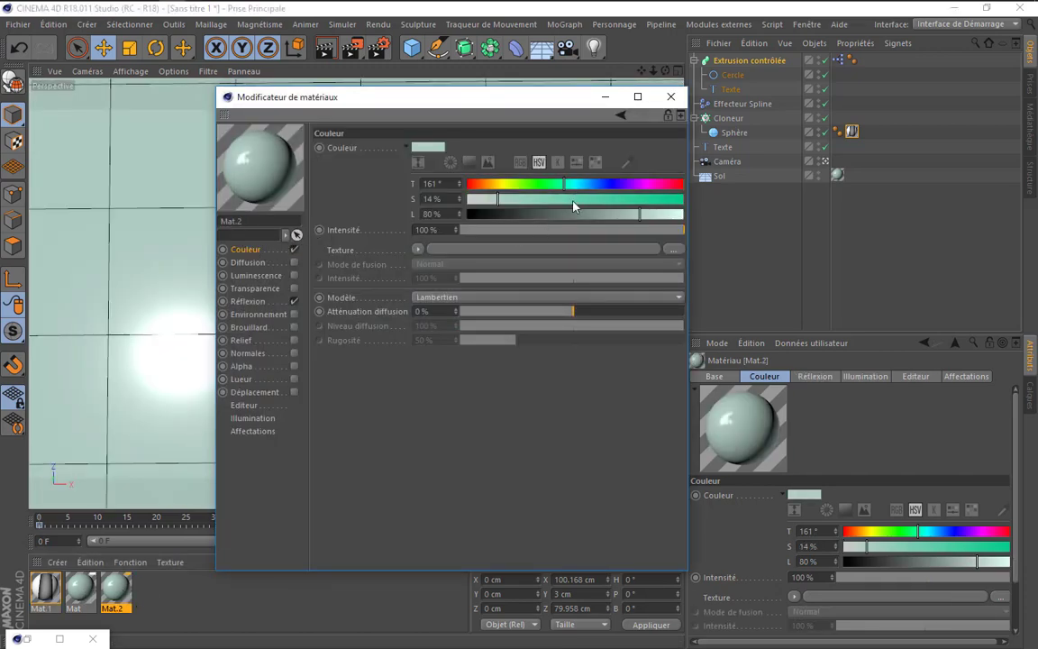
pyautogui.moveTo(639, 214); pyautogui.dragTo(618, 215)
pyautogui.moveTo(499, 199); pyautogui.dragTo(581, 199)
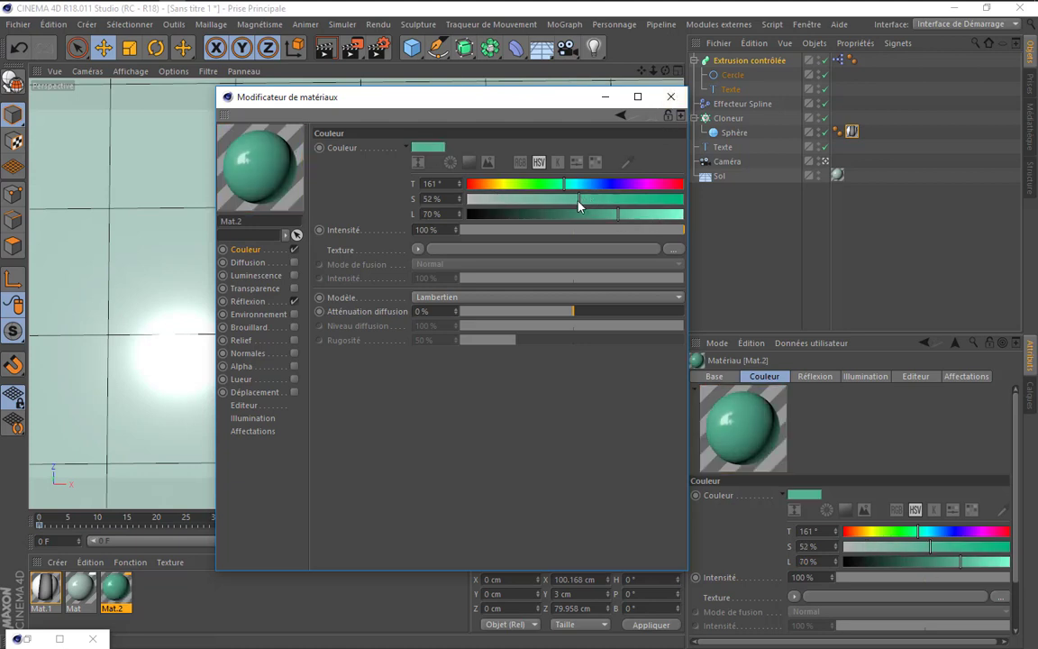
pyautogui.moveTo(579, 201); pyautogui.dragTo(572, 202)
pyautogui.click(670, 96)
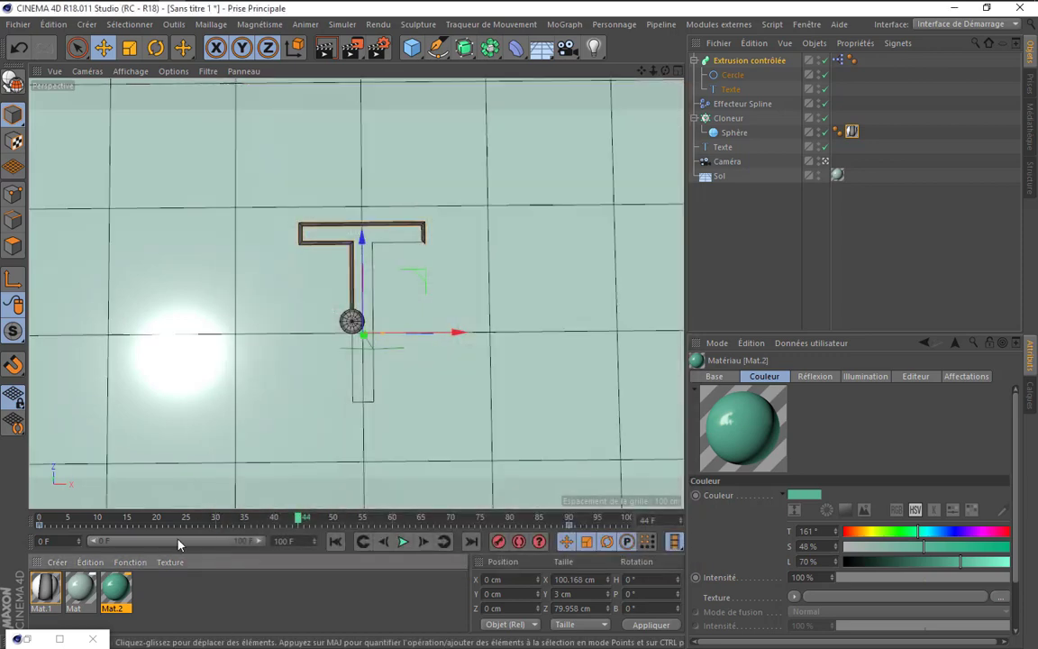
pyautogui.moveTo(120, 588); pyautogui.dragTo(752, 61)
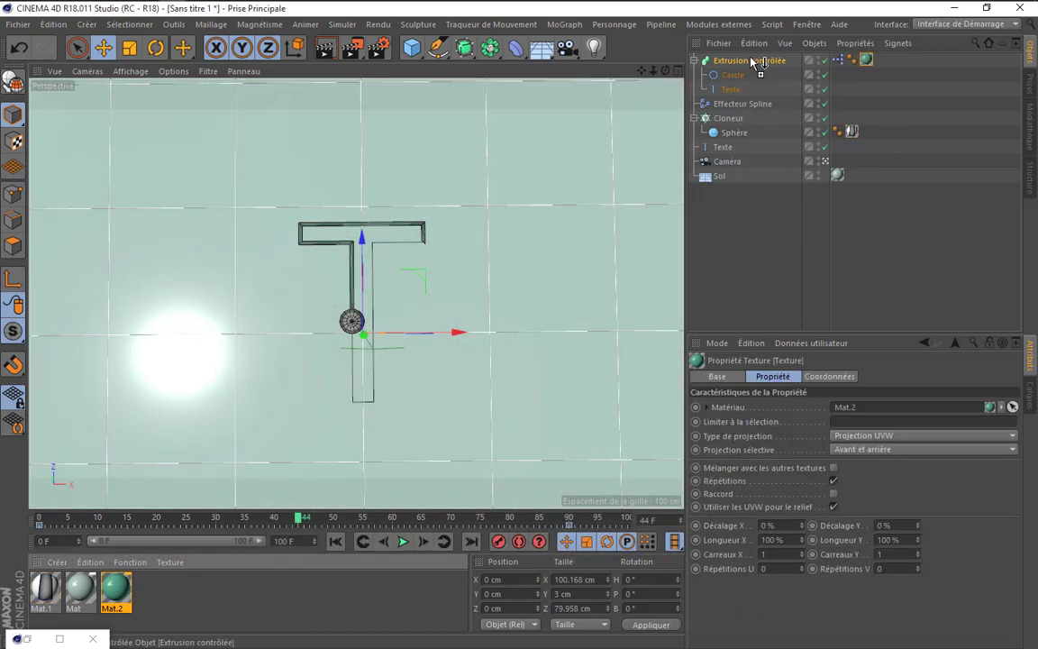
pyautogui.click(328, 50)
# - Darken Mat.2's green to 51% lightness and re-render the view
pyautogui.doubleClick(115, 587)
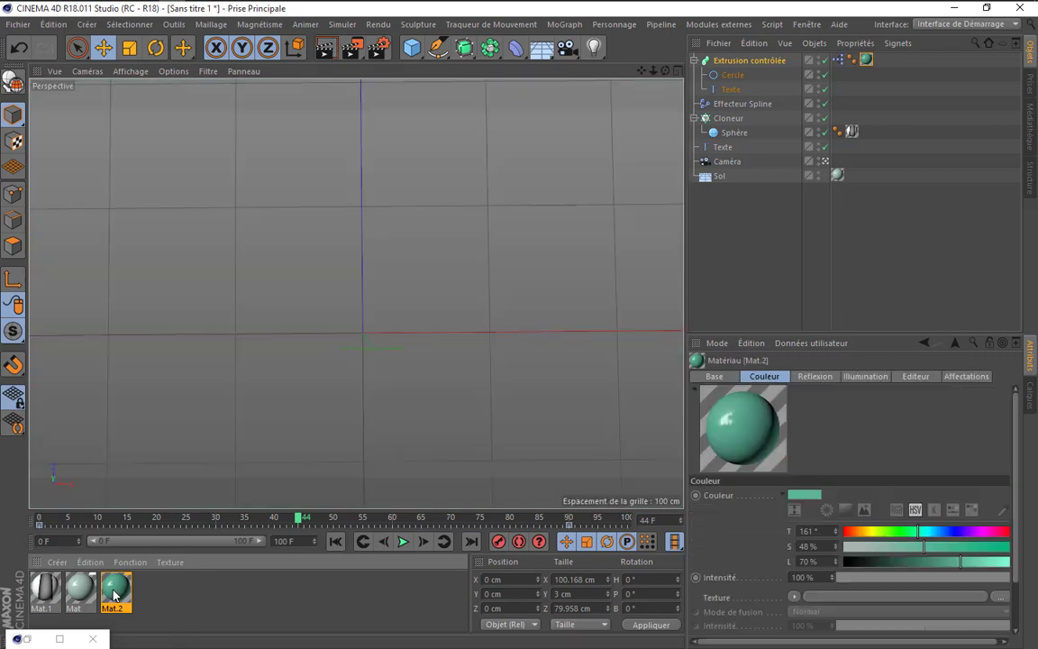
pyautogui.click(576, 219)
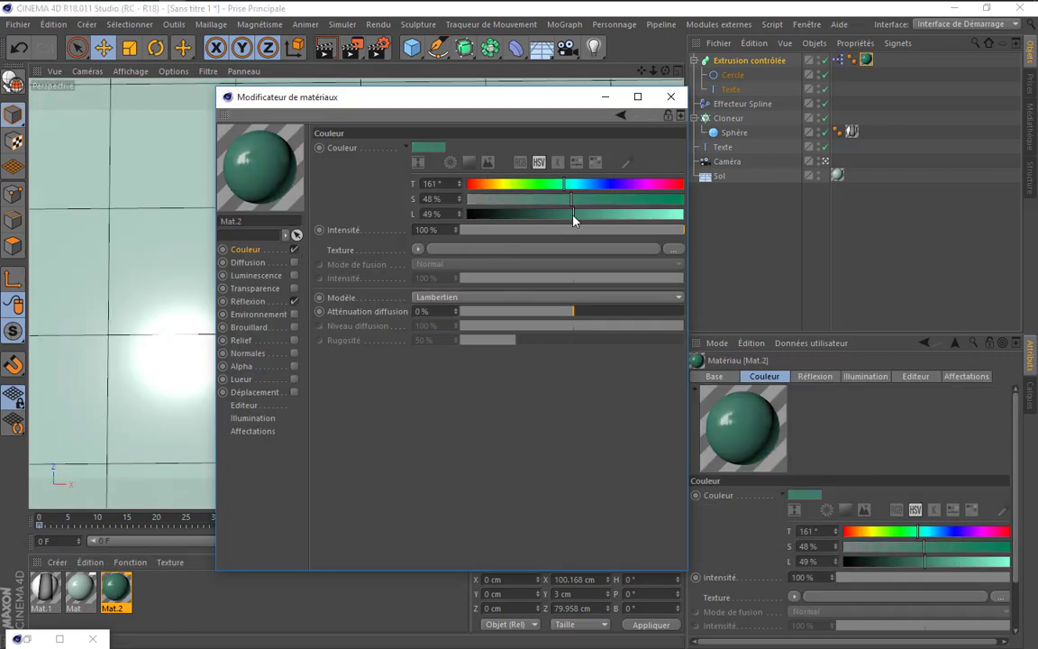
pyautogui.click(667, 98)
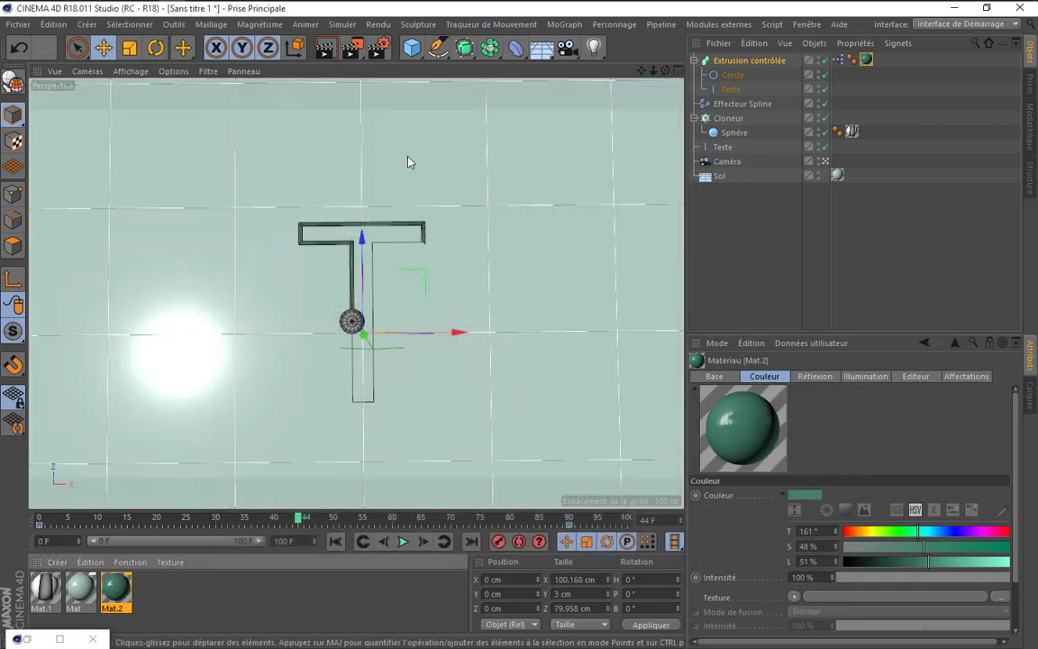
pyautogui.click(335, 51)
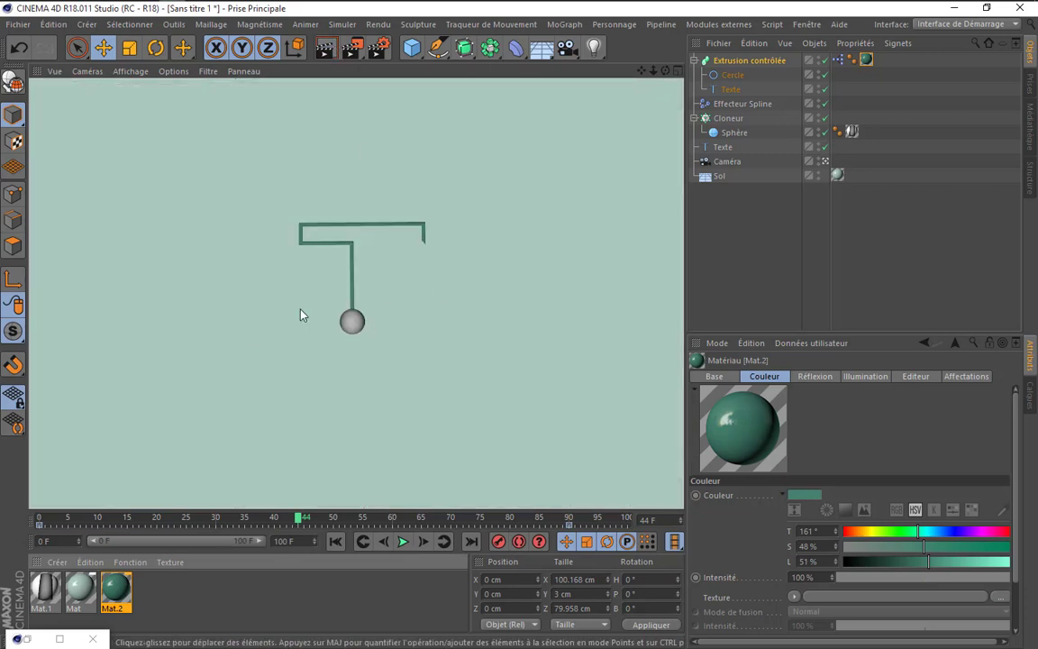
pyautogui.click(449, 343)
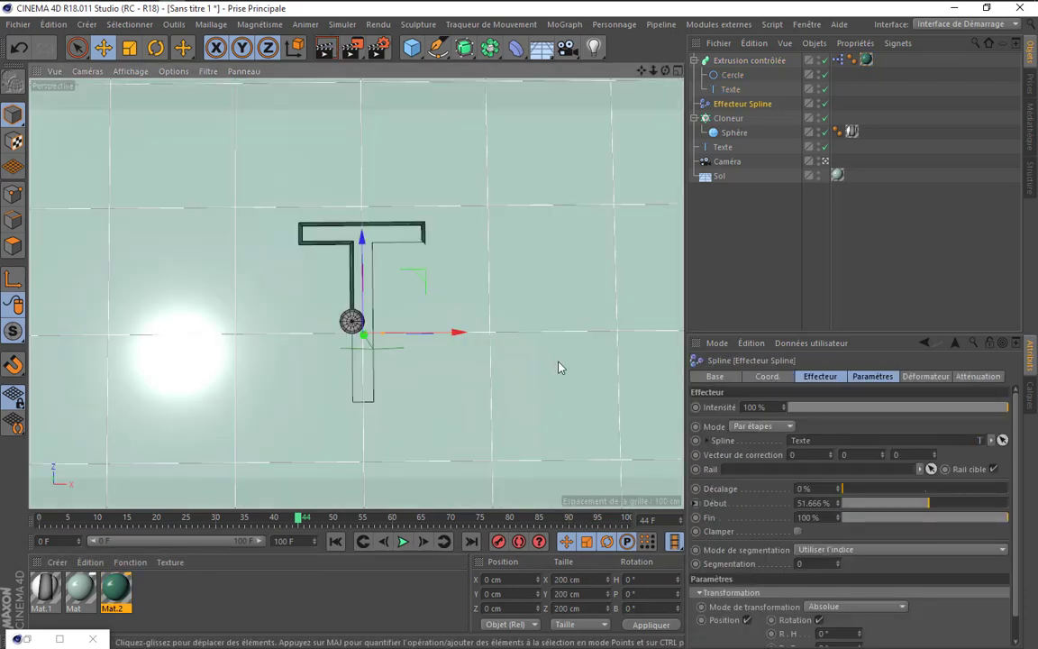
pyautogui.click(335, 540)
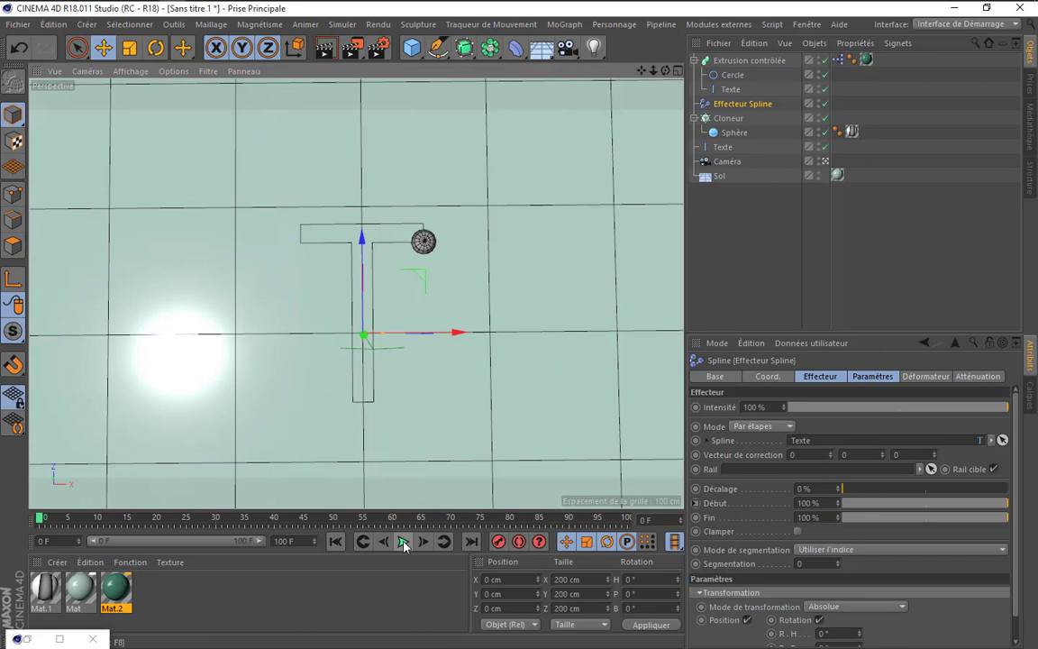
pyautogui.click(404, 542)
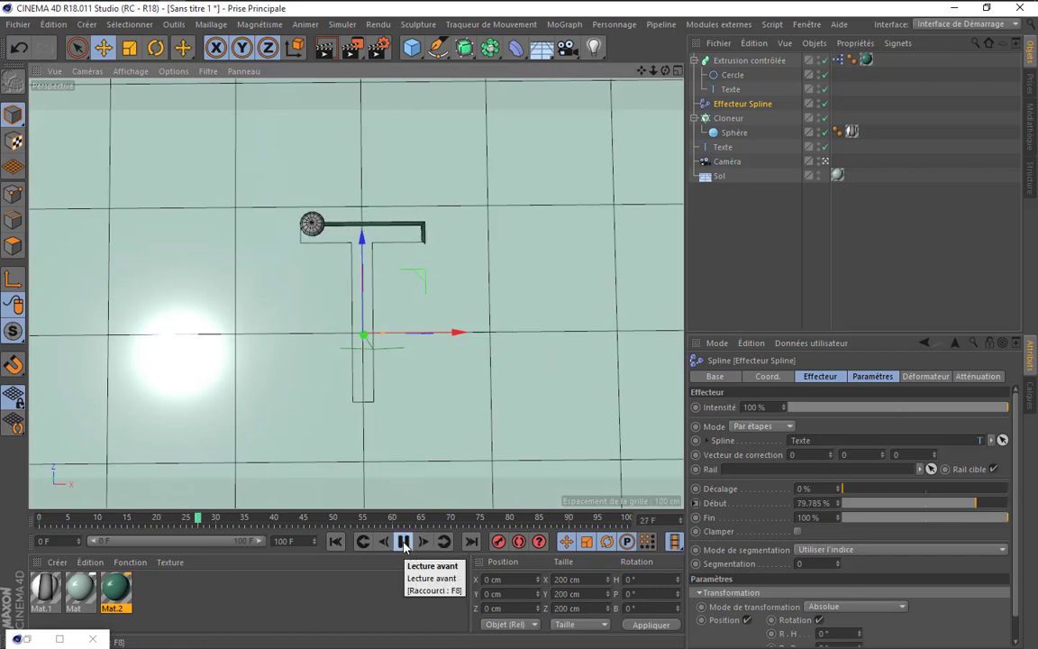
pyautogui.click(404, 541)
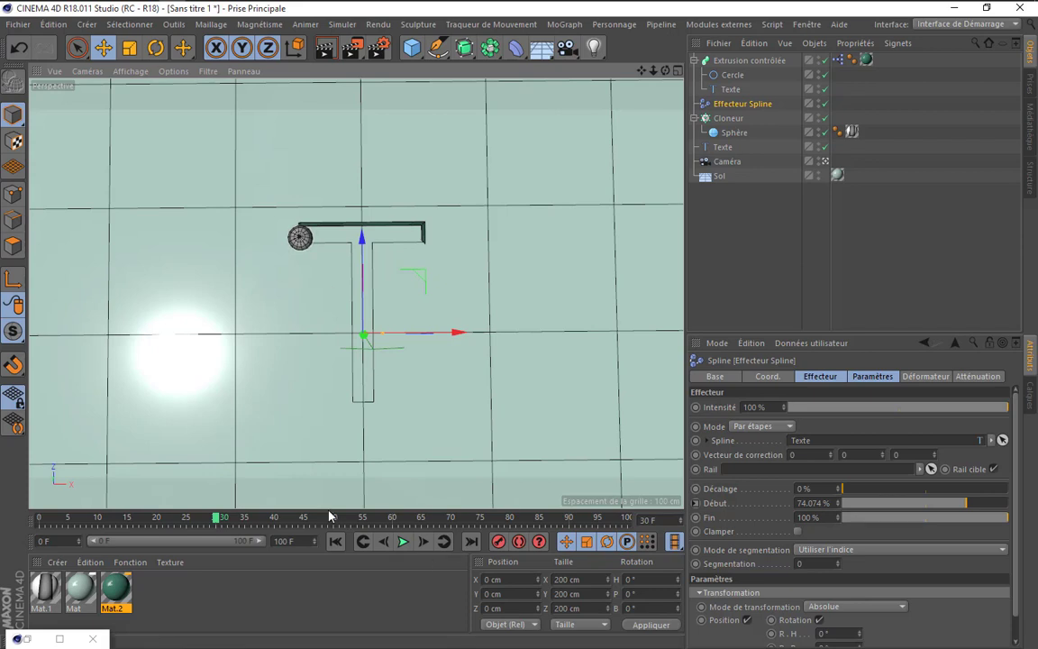
pyautogui.click(403, 541)
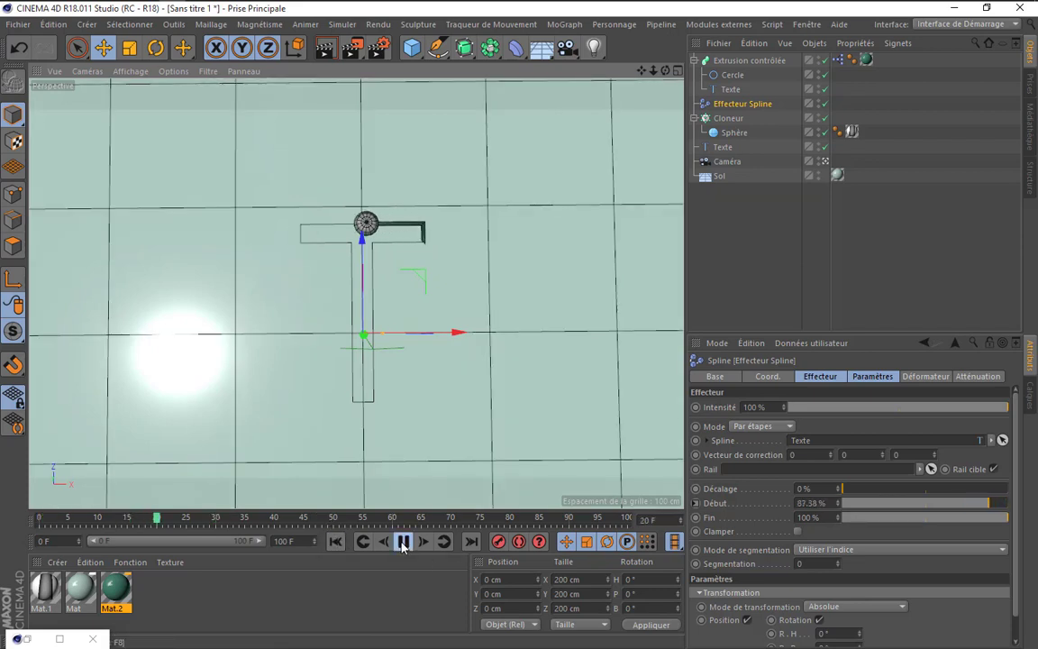
pyautogui.click(403, 541)
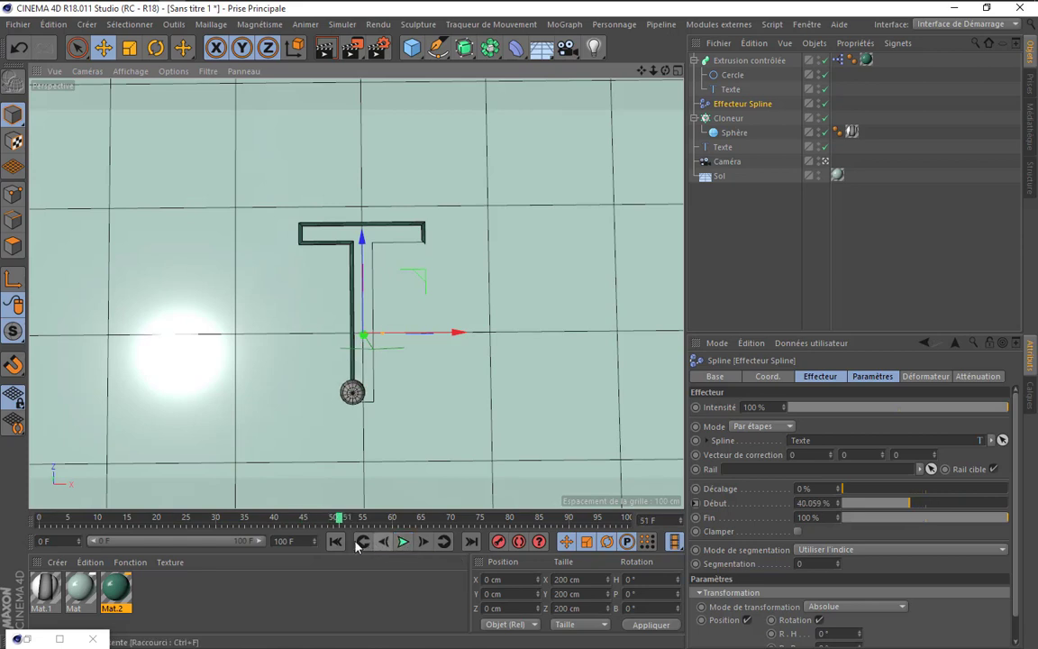
pyautogui.hotkey('shift', 'f')
pyautogui.click(403, 541)
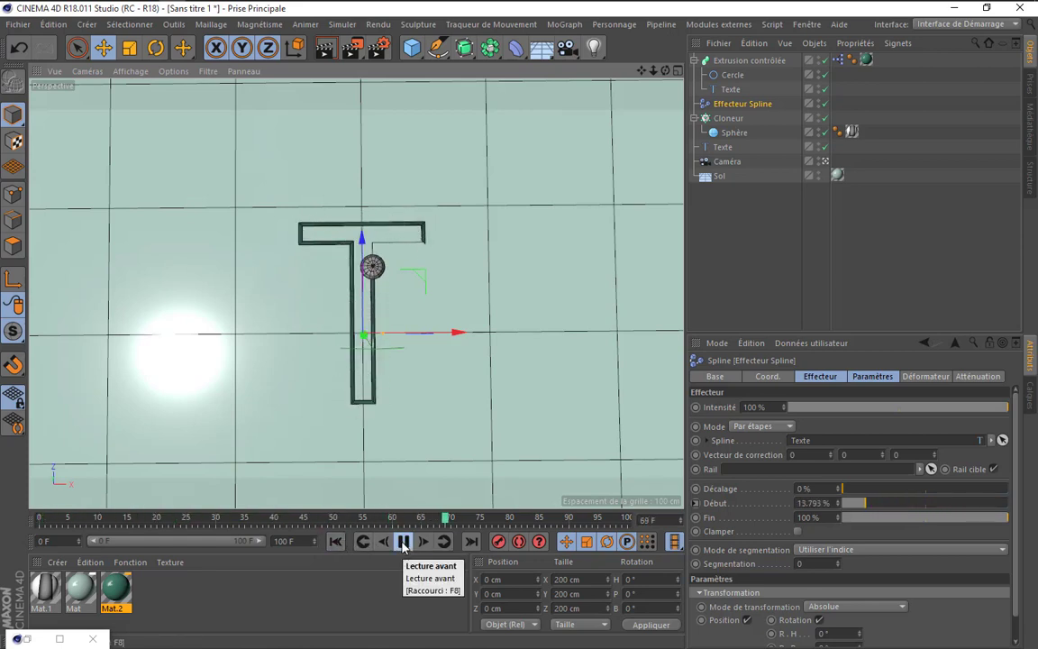
pyautogui.click(403, 541)
pyautogui.hotkey('shift', 'f')
pyautogui.click(403, 542)
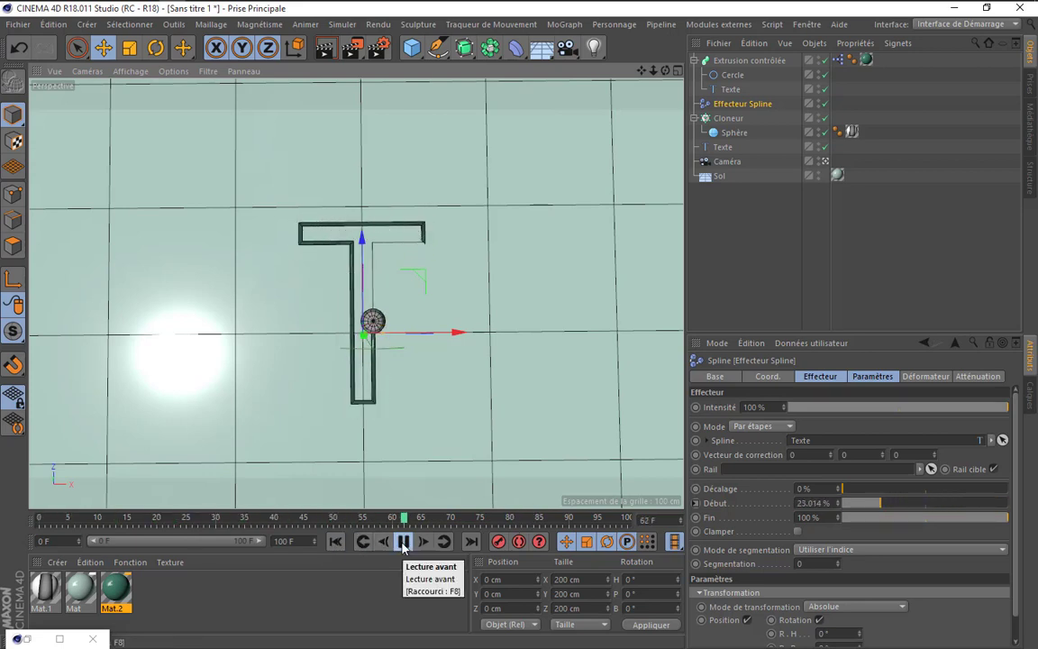
pyautogui.click(359, 540)
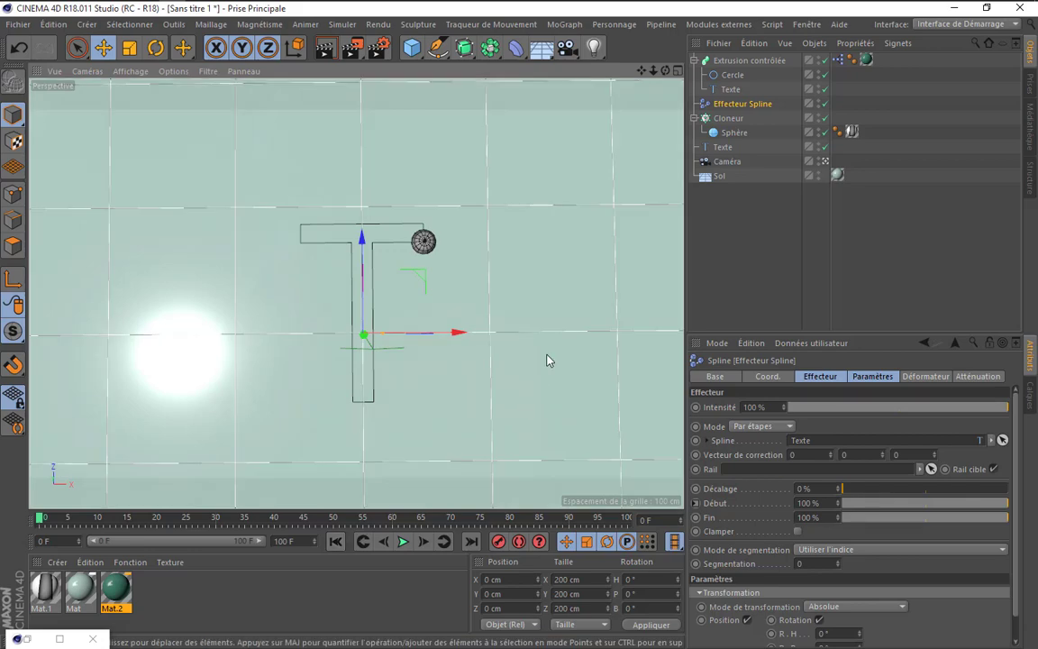
pyautogui.click(734, 133)
# - Add a Rigid Body tag to the Sphère and test-play the dynamics
pyautogui.rightClick(736, 134)
pyautogui.moveTo(794, 214)
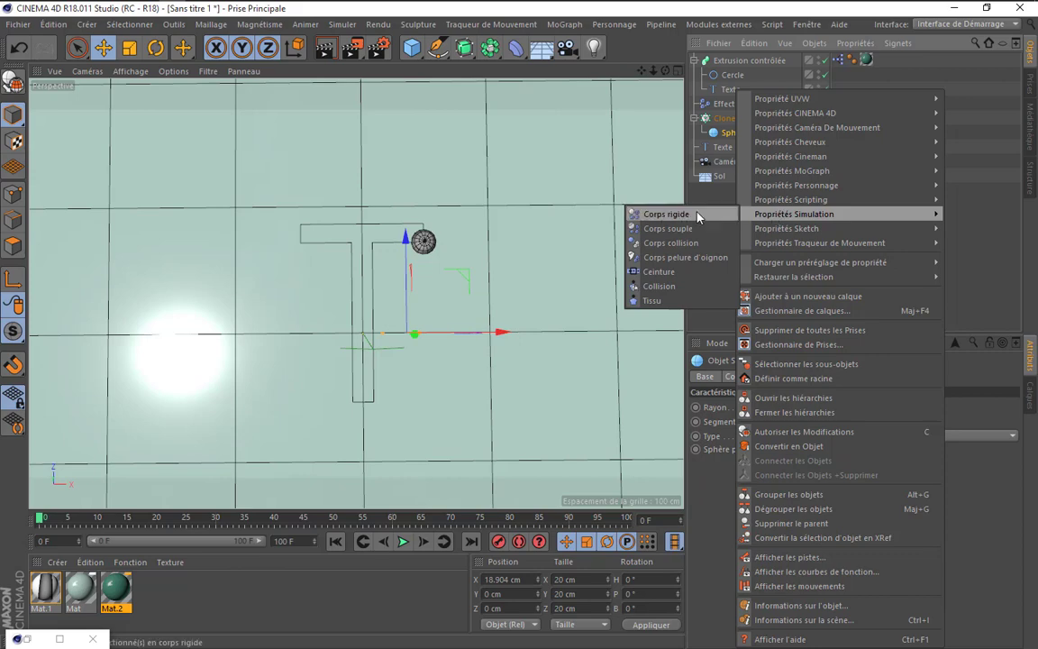
pyautogui.click(658, 216)
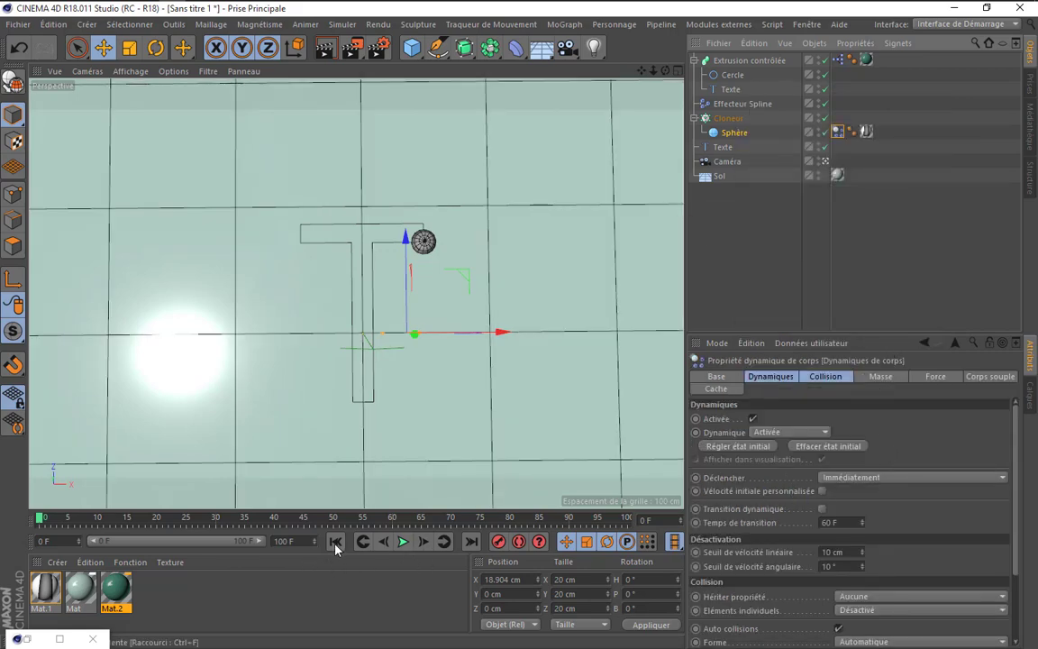
pyautogui.click(401, 542)
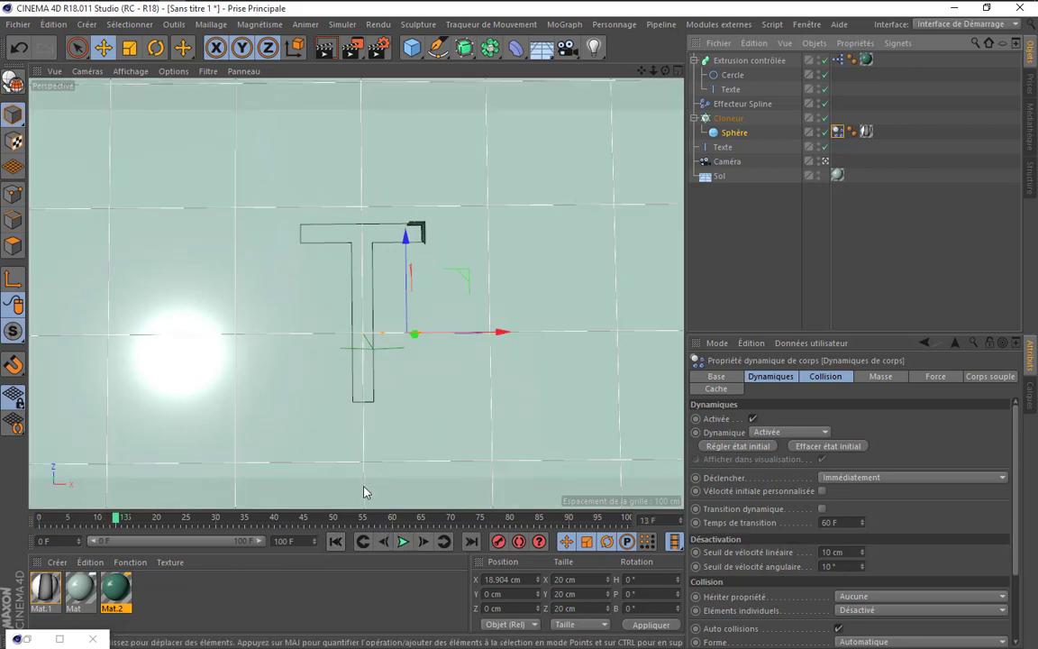
pyautogui.hotkey('shift', 'f')
# - Make Sol a Collider Body and replay the simulation from the start
pyautogui.rightClick(720, 179)
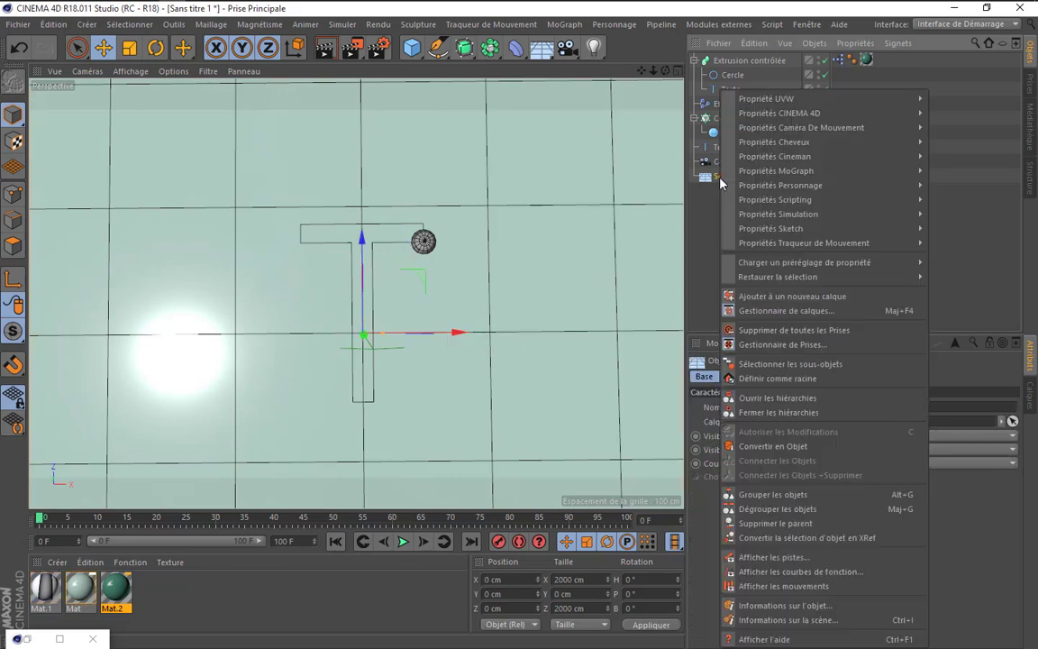
pyautogui.moveTo(779, 214)
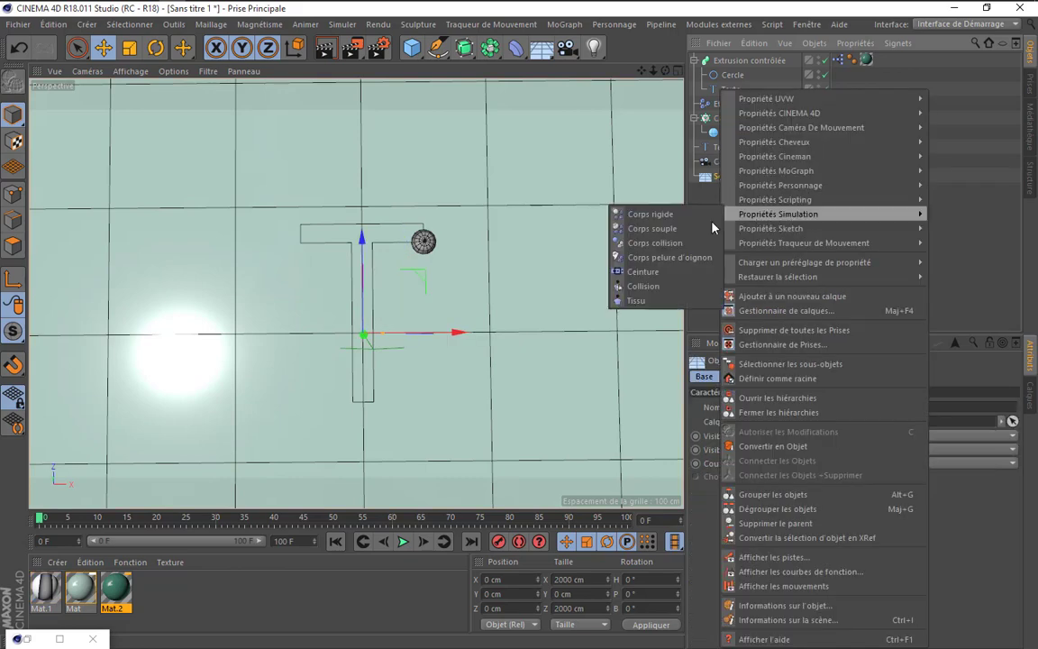
pyautogui.click(692, 244)
pyautogui.click(403, 540)
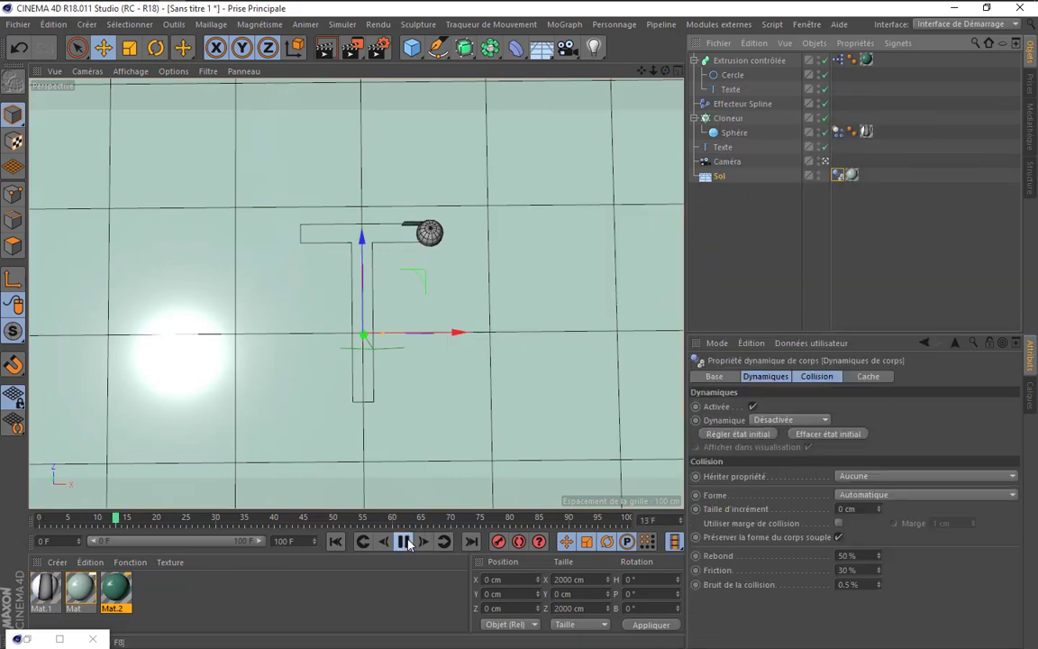
pyautogui.press('F8')
pyautogui.hotkey('shift', 'f')
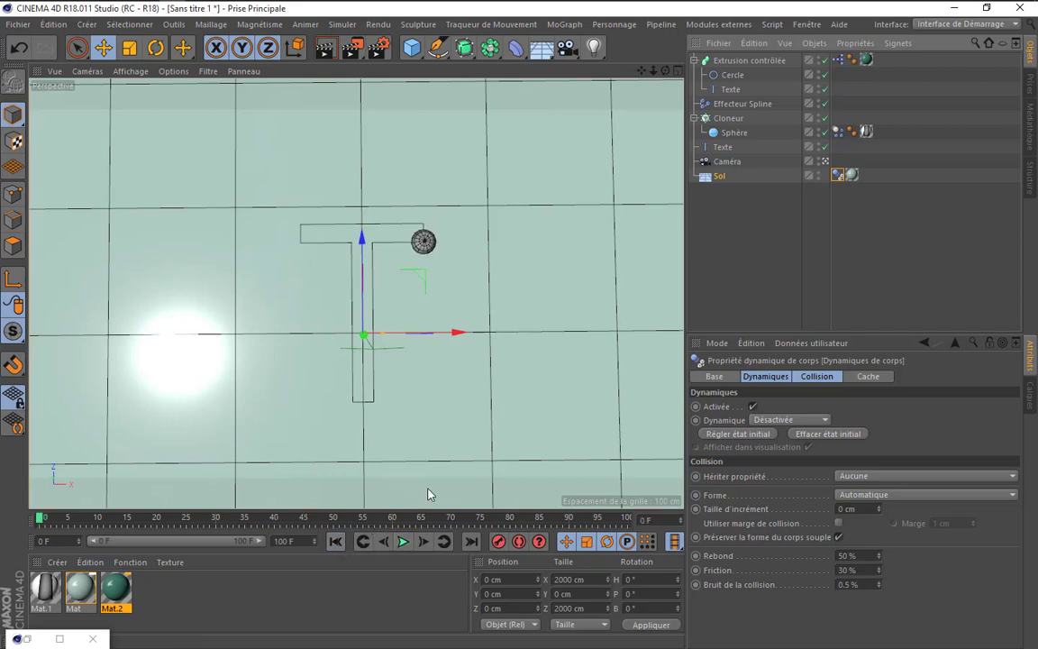
# - Set the sphere's Force tab Suivre position to 15 and play the simulation to check it
pyautogui.click(839, 133)
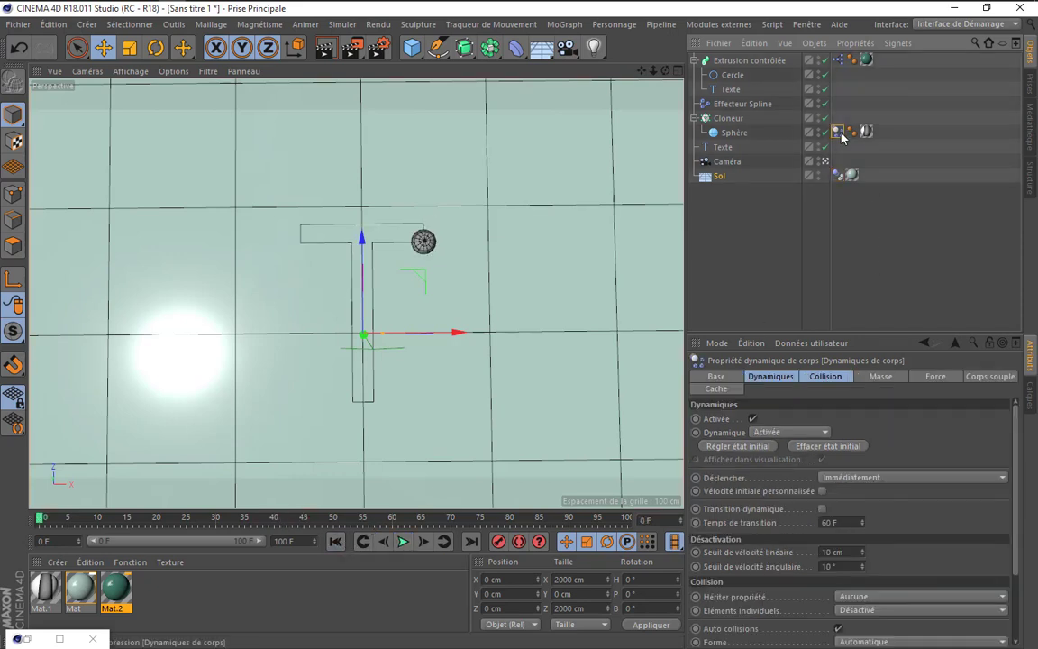
pyautogui.click(941, 380)
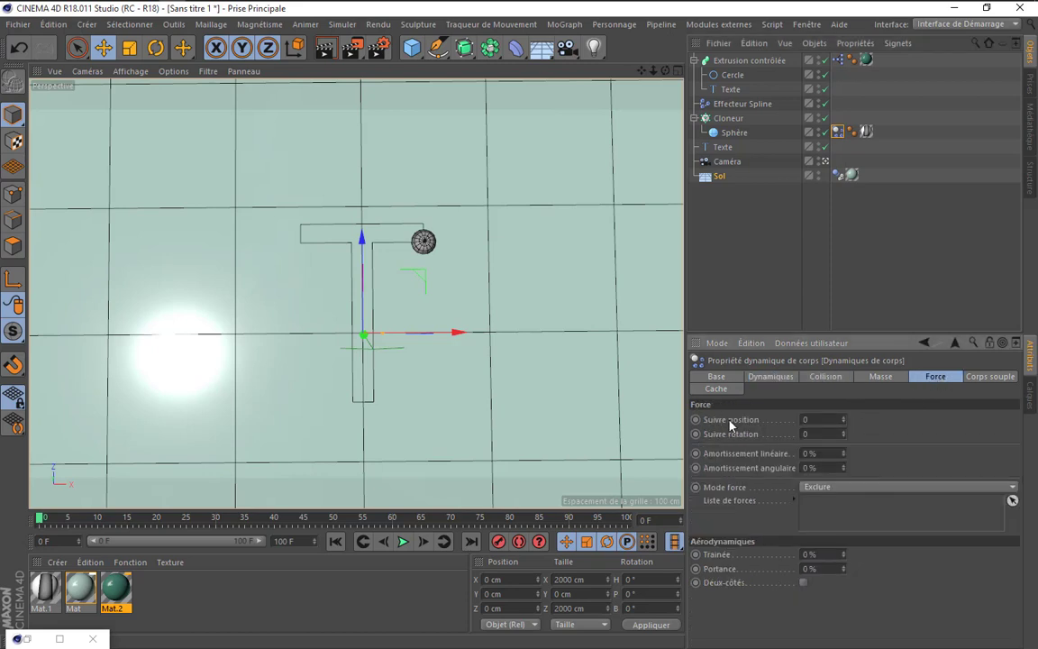
pyautogui.click(814, 419)
pyautogui.write('15')
pyautogui.click(403, 540)
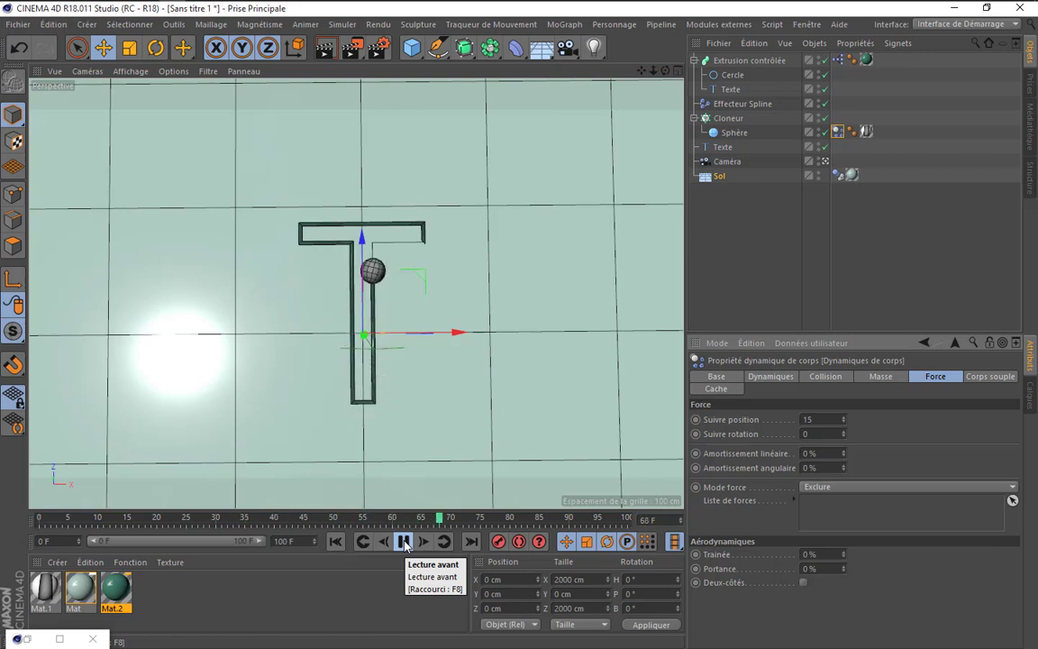
pyautogui.click(381, 543)
pyautogui.click(403, 544)
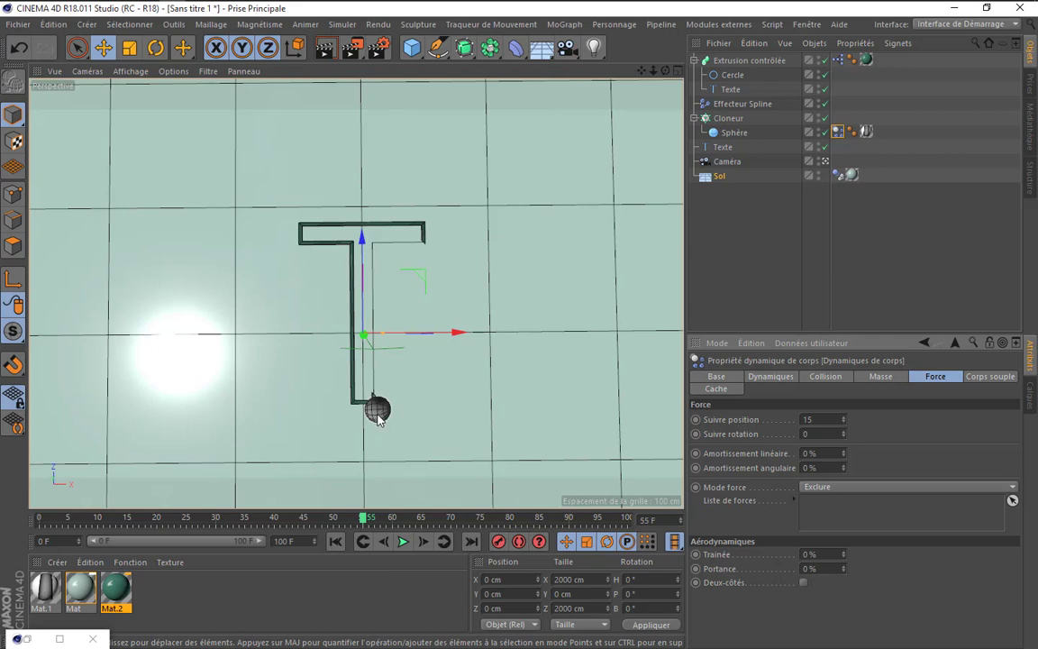
pyautogui.scroll(2, 378, 417)
pyautogui.scroll(2, 374, 410)
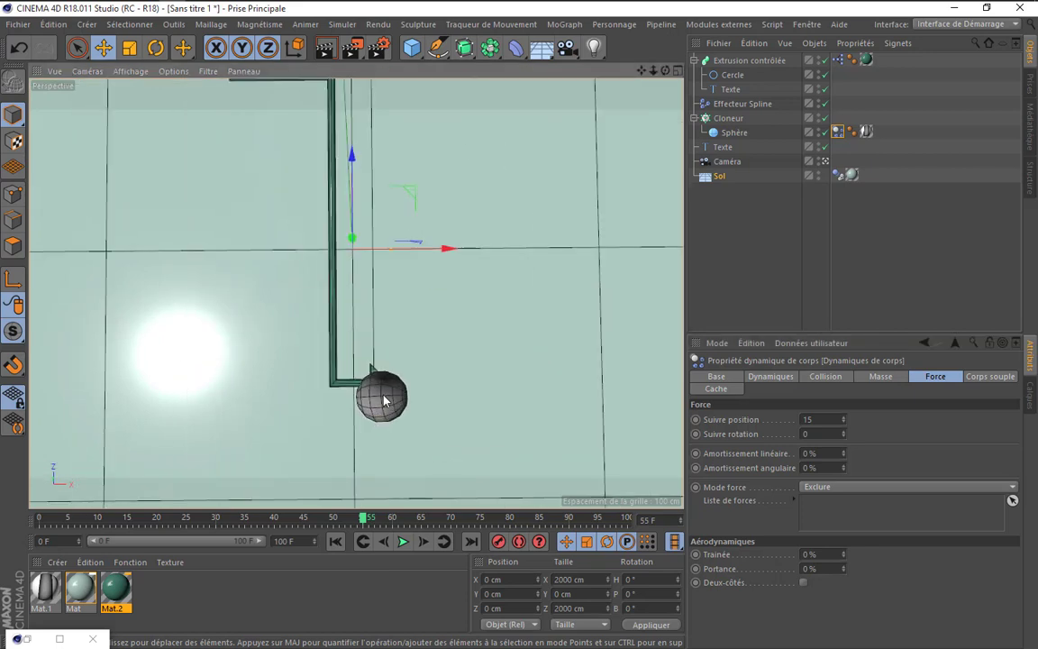
pyautogui.hotkey('shift', 'f')
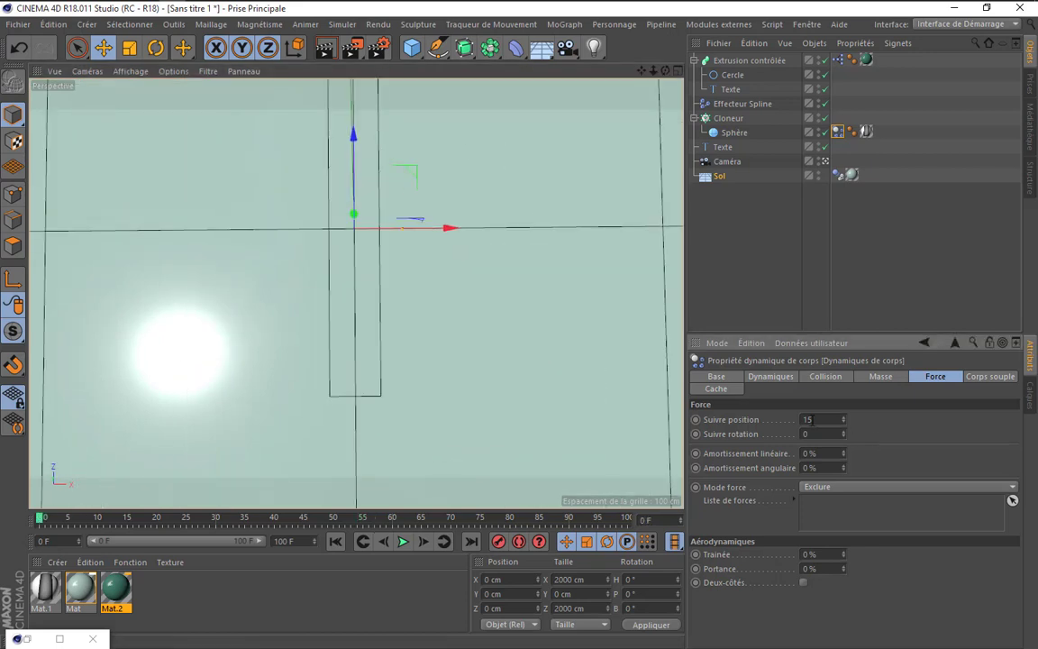
pyautogui.click(821, 420)
pyautogui.write('55')
pyautogui.click(403, 541)
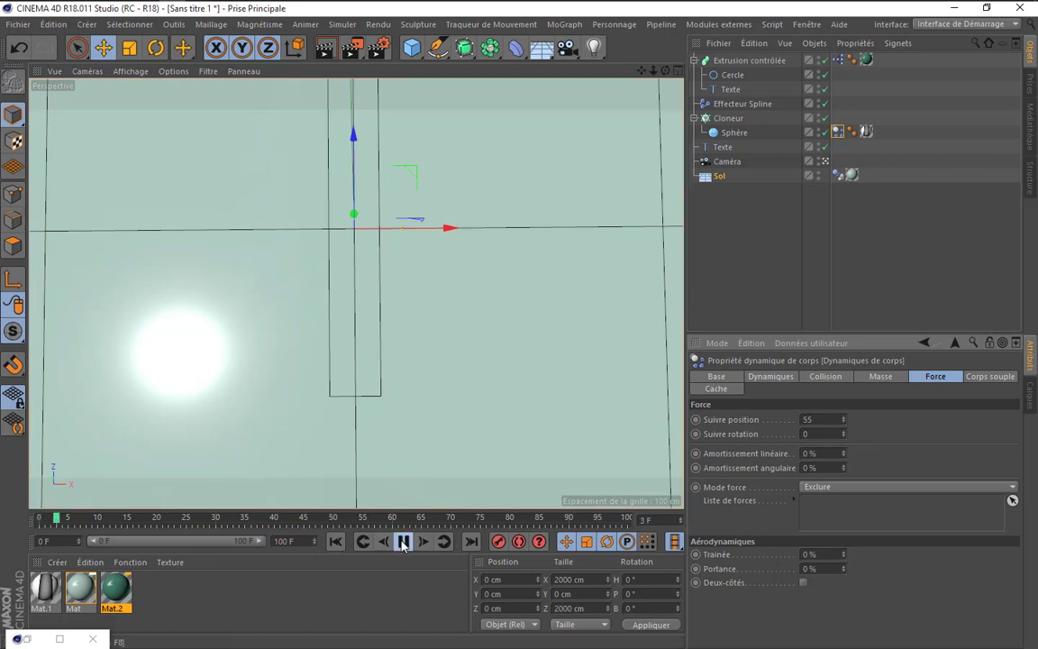
pyautogui.click(403, 542)
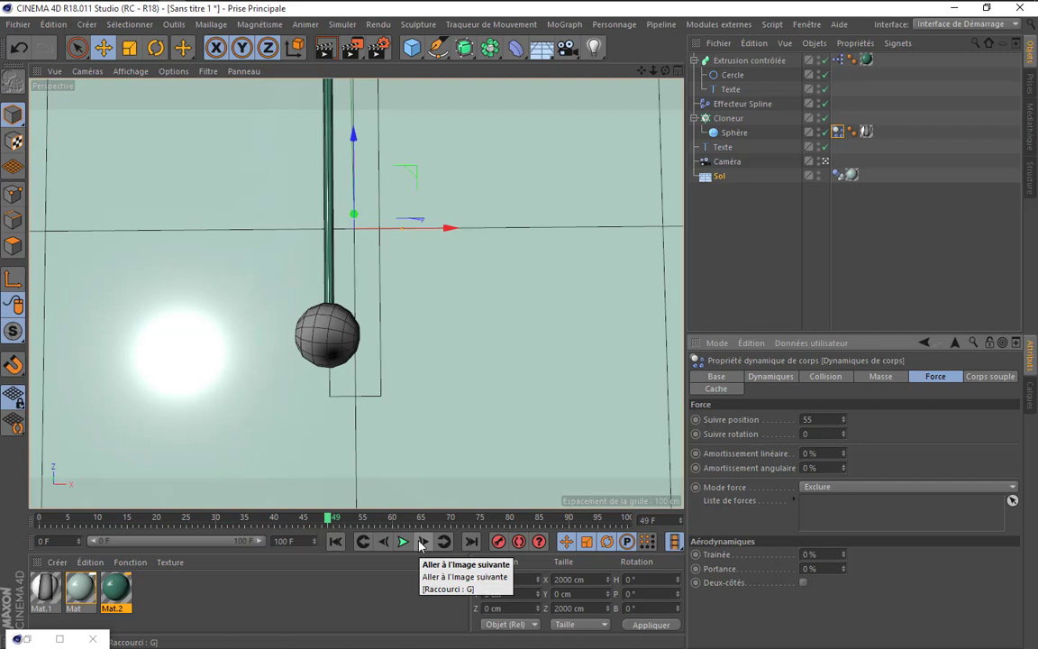
pyautogui.click(422, 542)
pyautogui.click(421, 541)
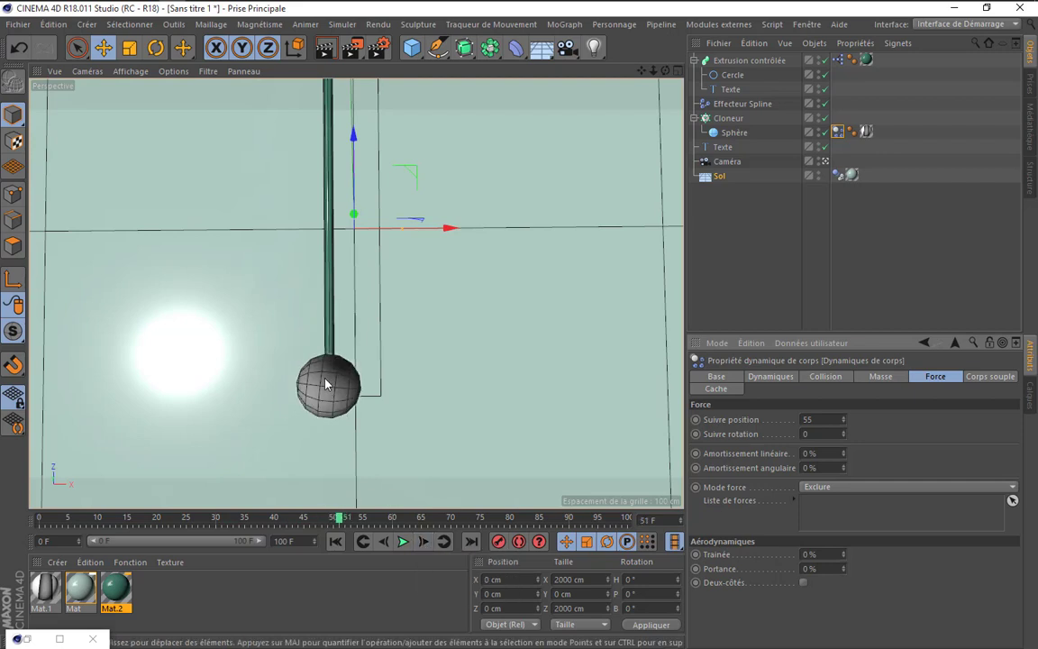
pyautogui.click(424, 541)
pyautogui.click(424, 542)
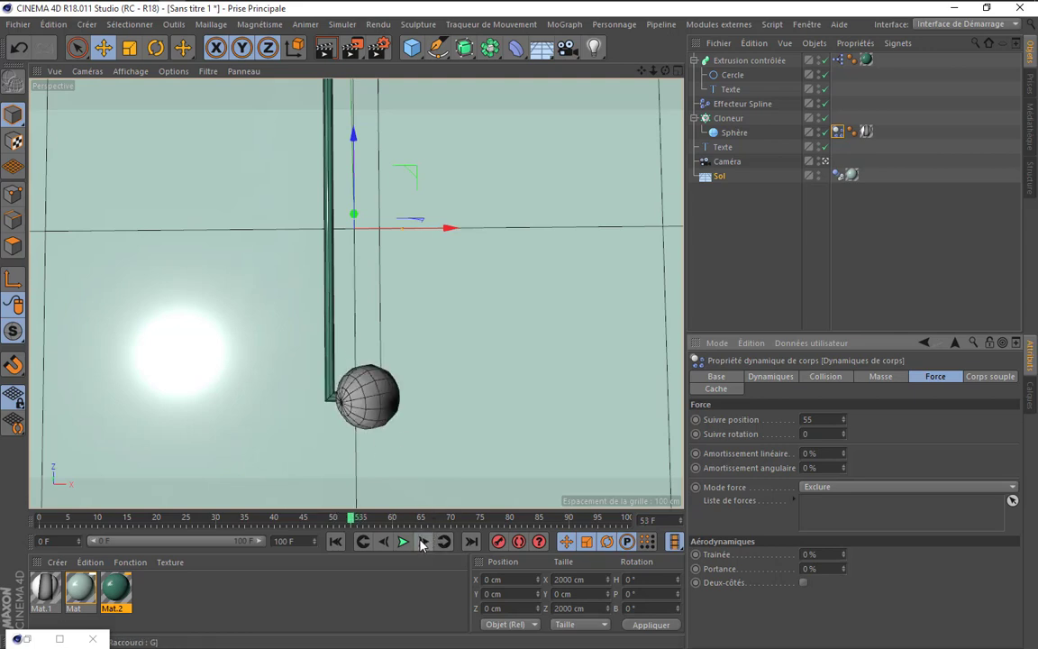
pyautogui.click(424, 542)
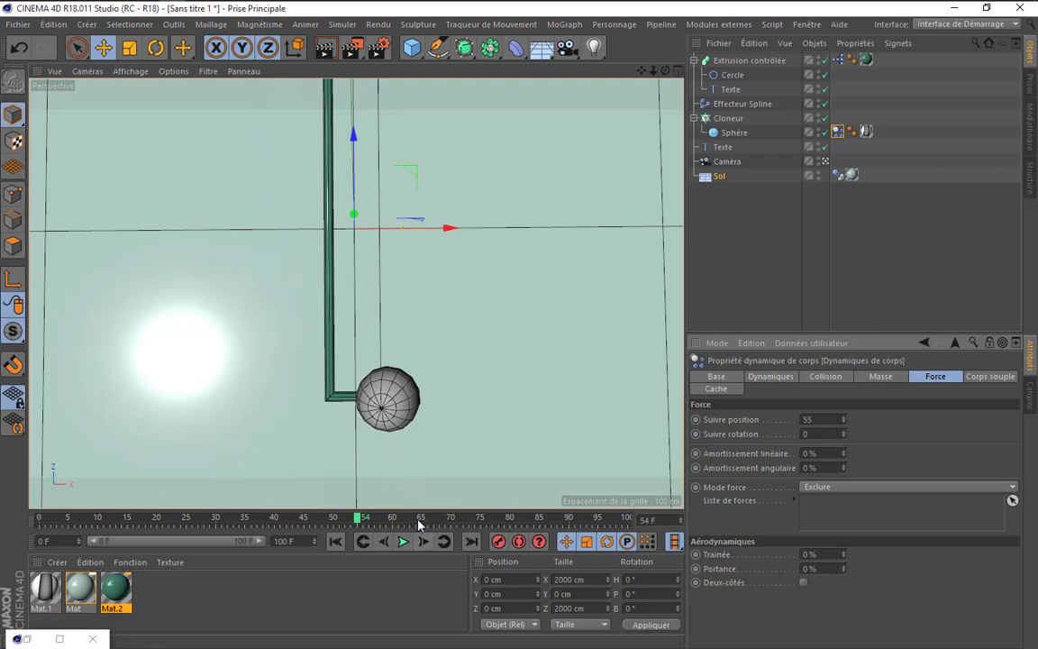
pyautogui.click(424, 541)
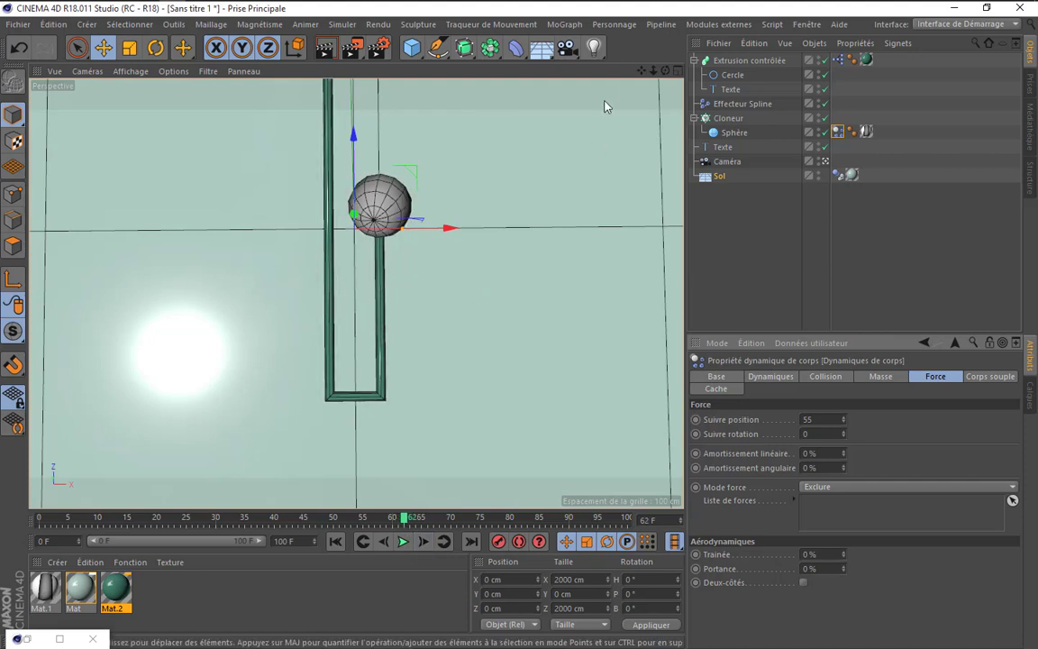
pyautogui.moveTo(653, 71); pyautogui.dragTo(579, 67)
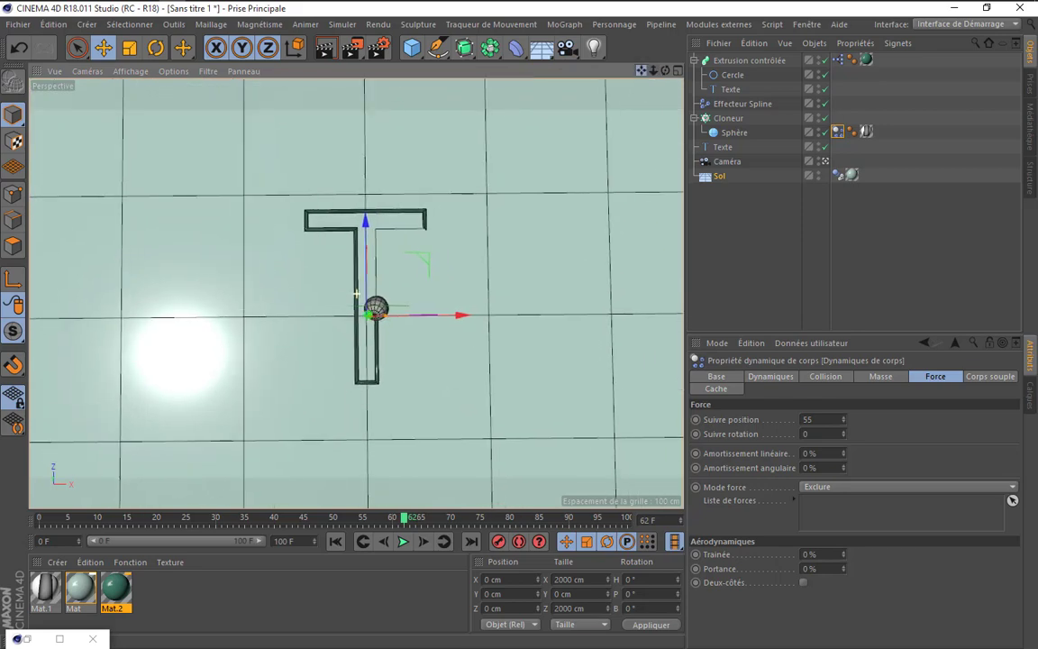
pyautogui.click(333, 540)
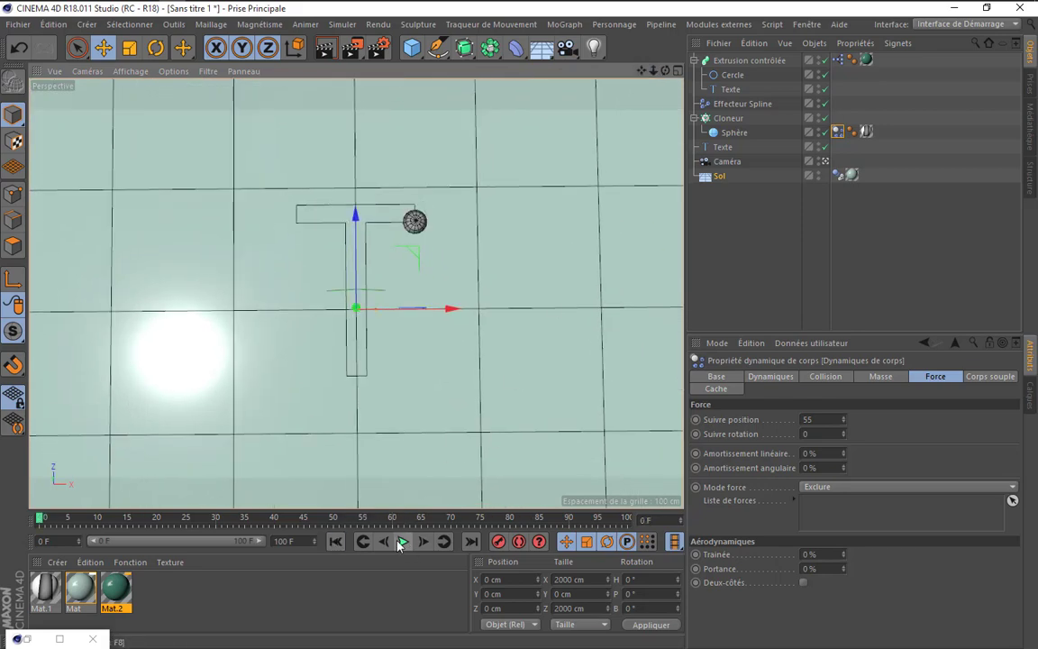
pyautogui.click(403, 541)
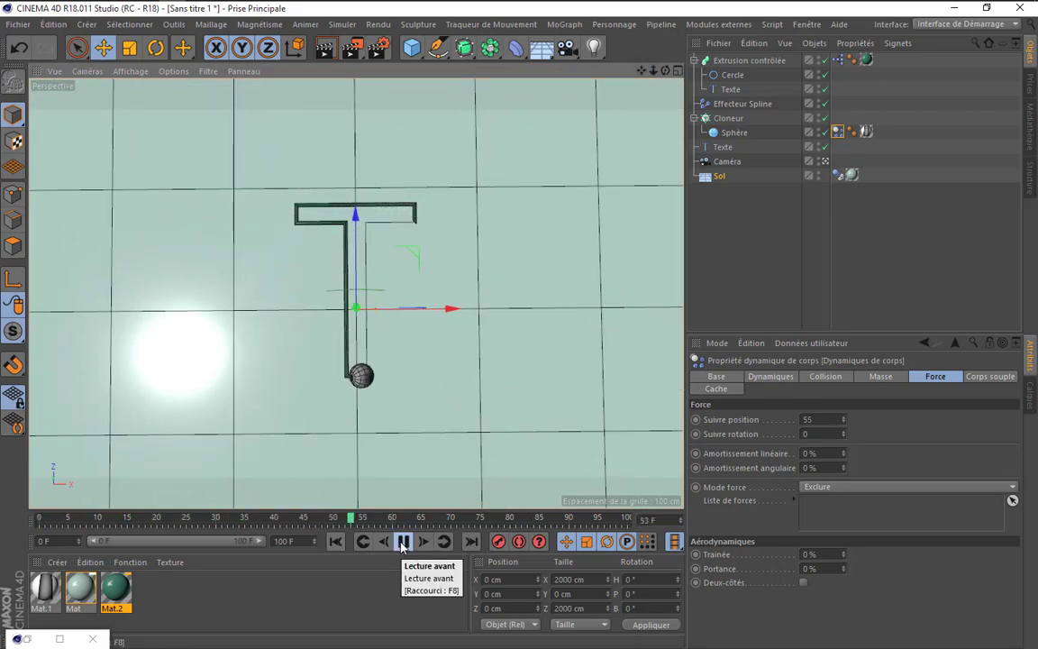
pyautogui.click(403, 541)
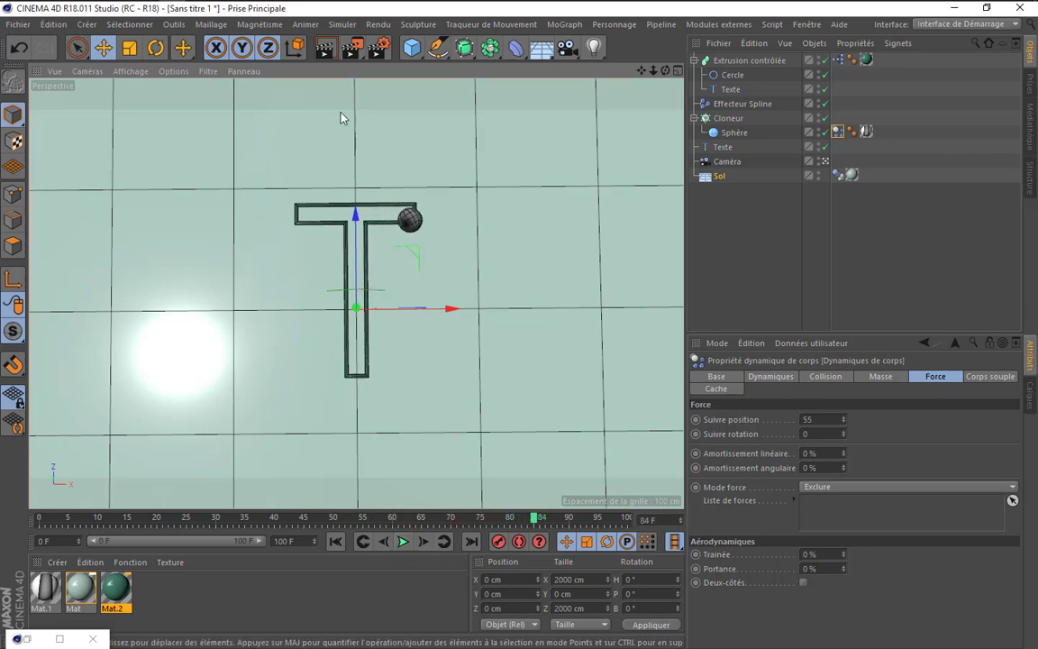
pyautogui.click(324, 47)
pyautogui.click(319, 235)
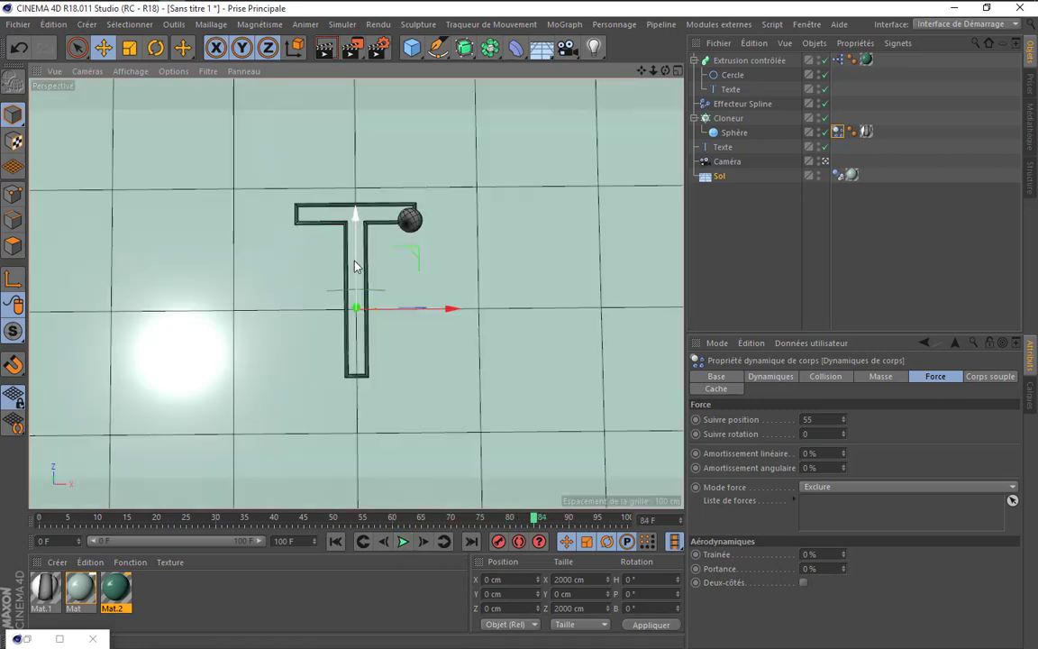
pyautogui.scroll(1, 342, 199)
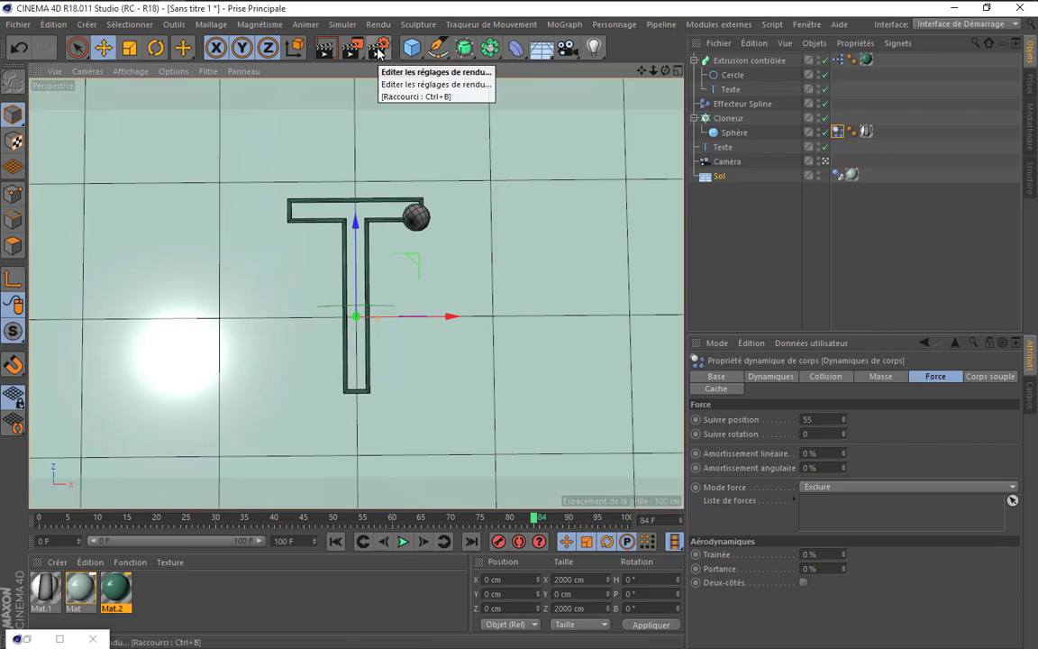
# - Add an Occlusion ambiante effect in Render Settings (Ctrl+B) and close the dialog
pyautogui.hotkey('ctrl', 'b')
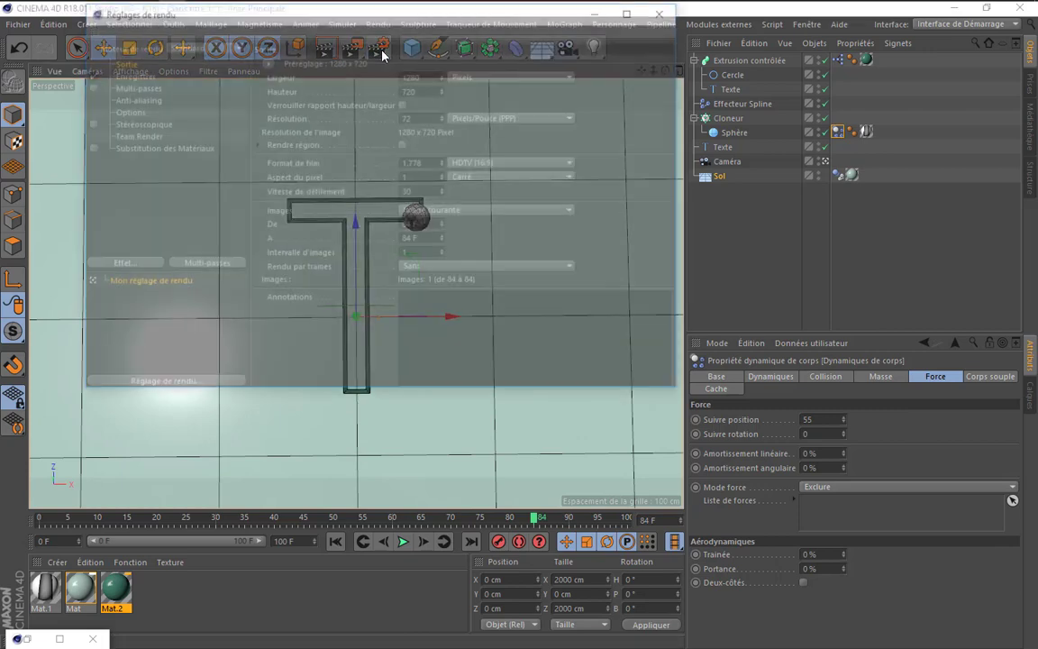
pyautogui.click(126, 264)
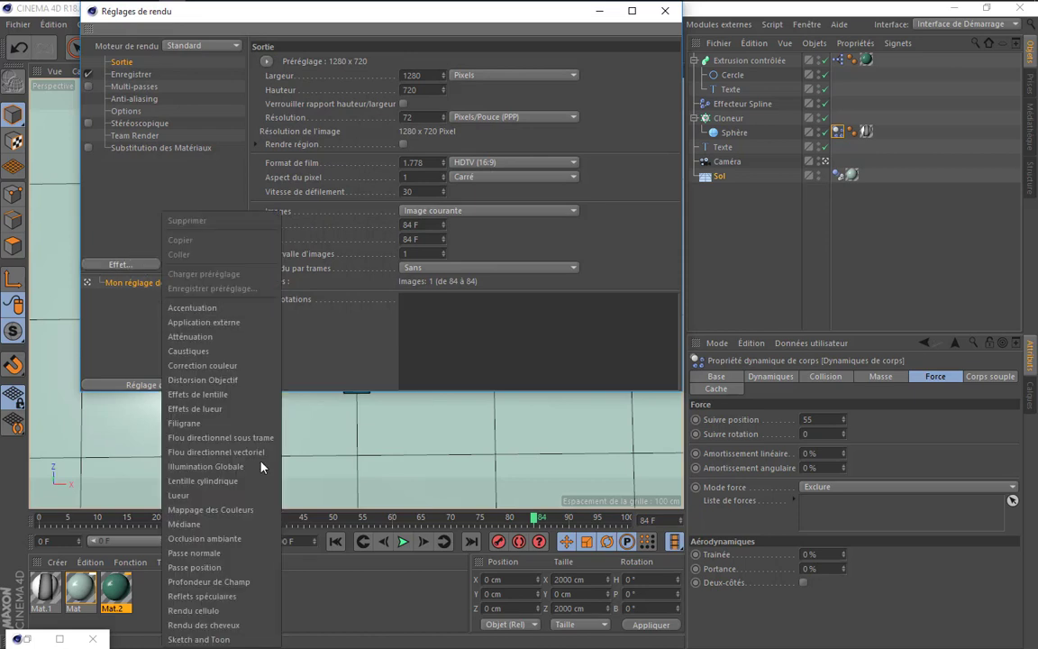
pyautogui.click(221, 538)
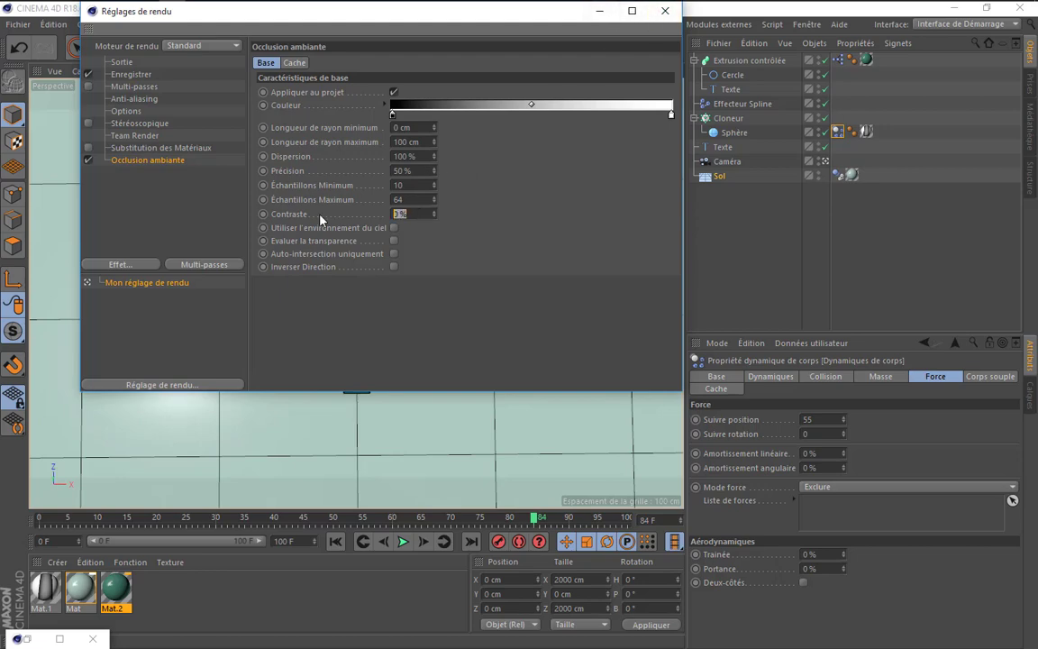
pyautogui.click(665, 11)
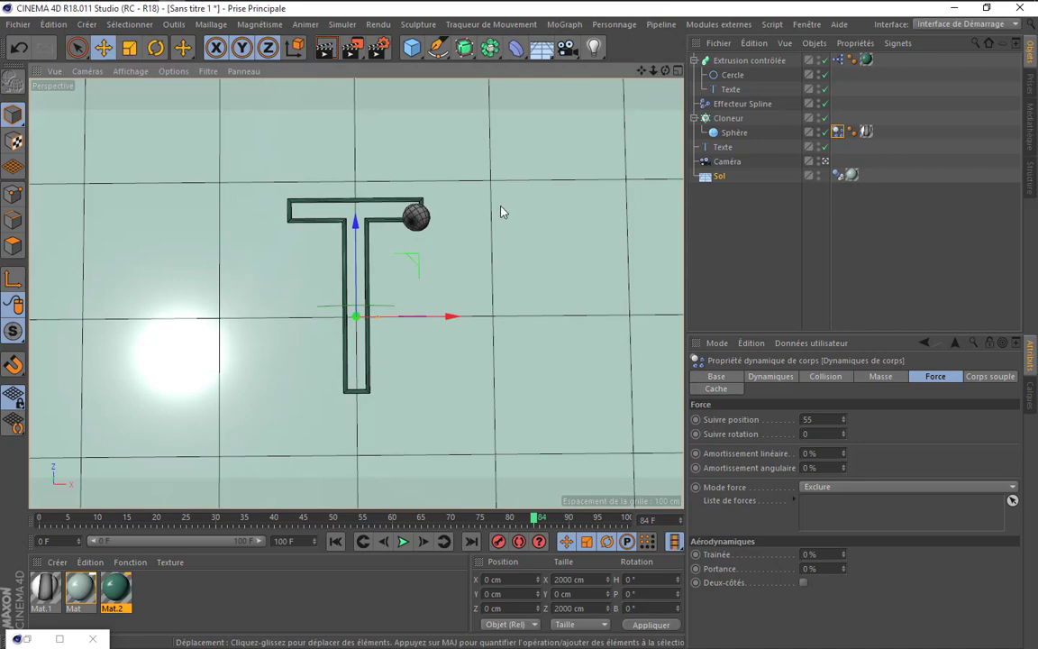
# - Preview the viewport render, then switch to the Right side view zoomed on the floor
pyautogui.hotkey('ctrl', 'r')
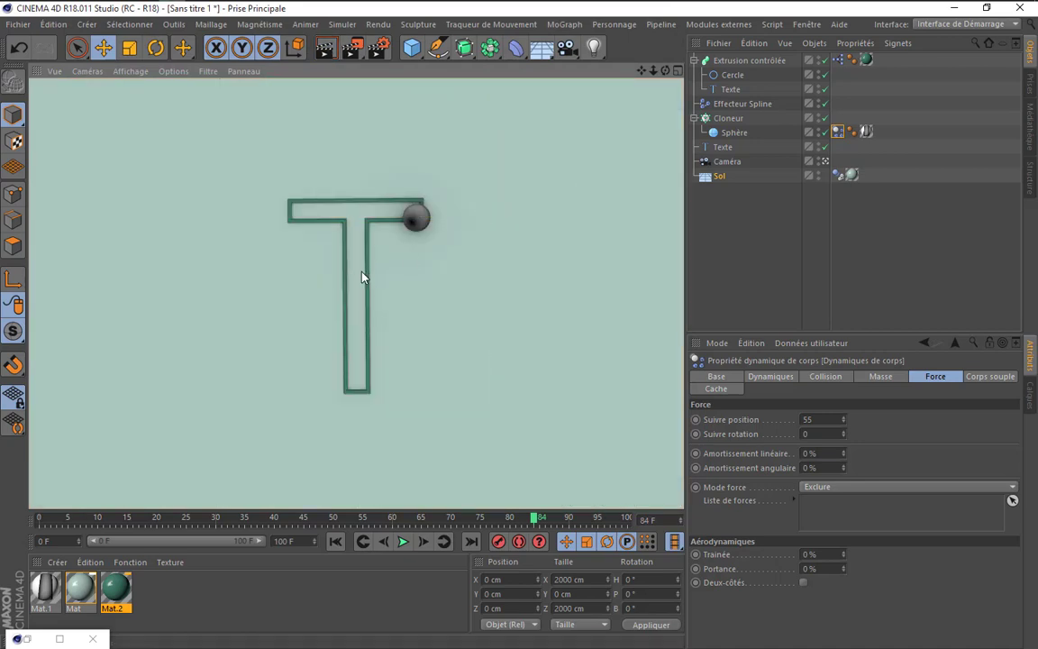
pyautogui.click(261, 127)
pyautogui.click(87, 71)
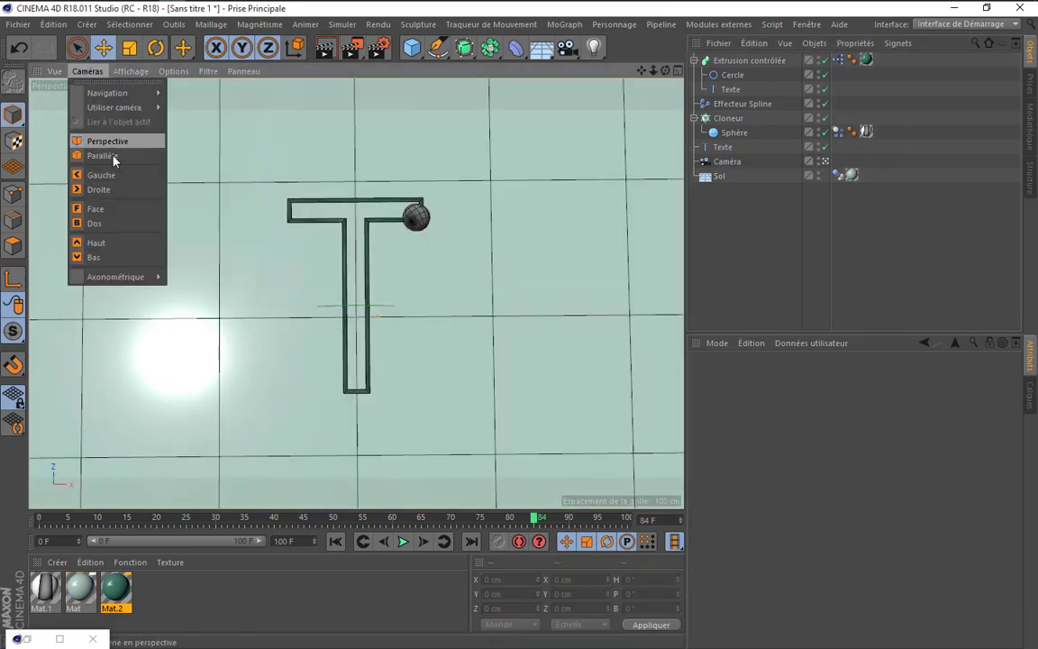
pyautogui.click(99, 189)
pyautogui.scroll(2, 342, 296)
pyautogui.scroll(3, 401, 311)
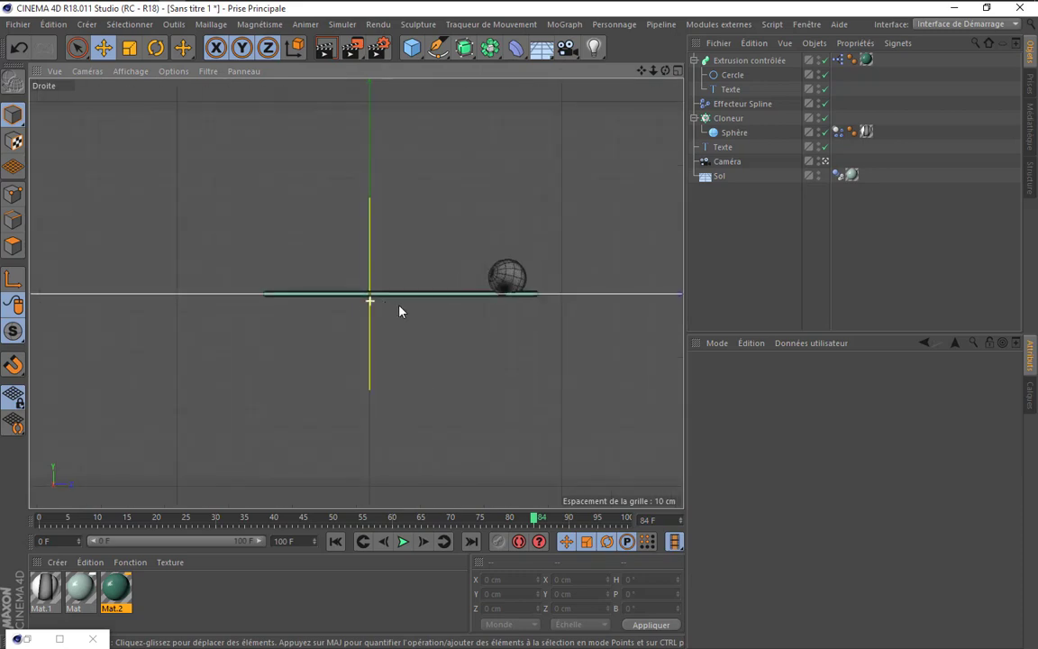
pyautogui.scroll(3, 382, 308)
pyautogui.scroll(1, 382, 309)
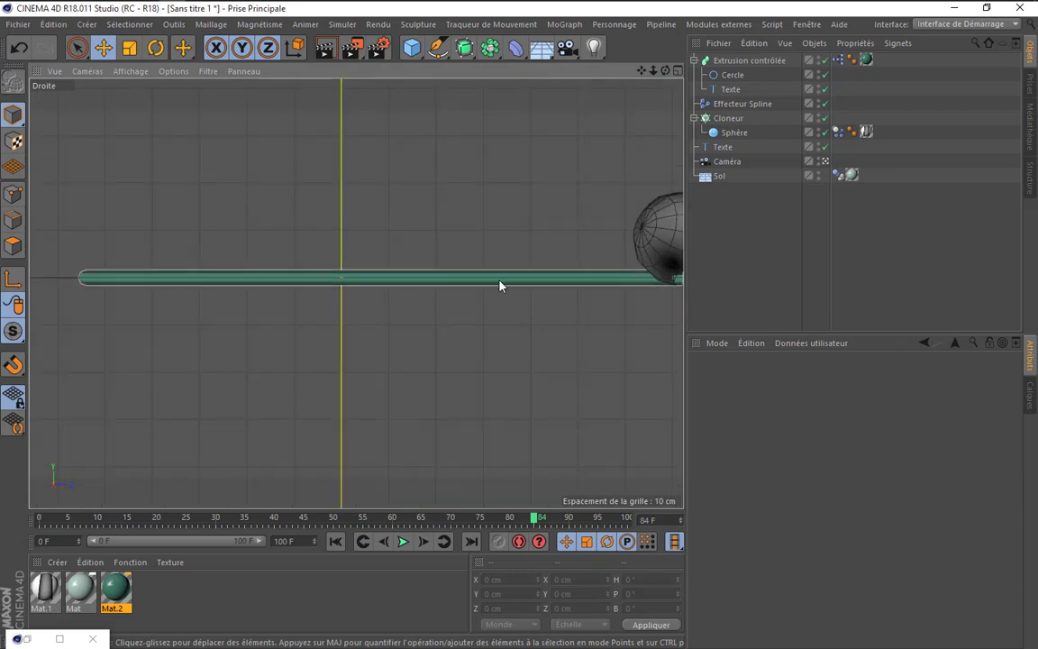
pyautogui.scroll(-2, 279, 271)
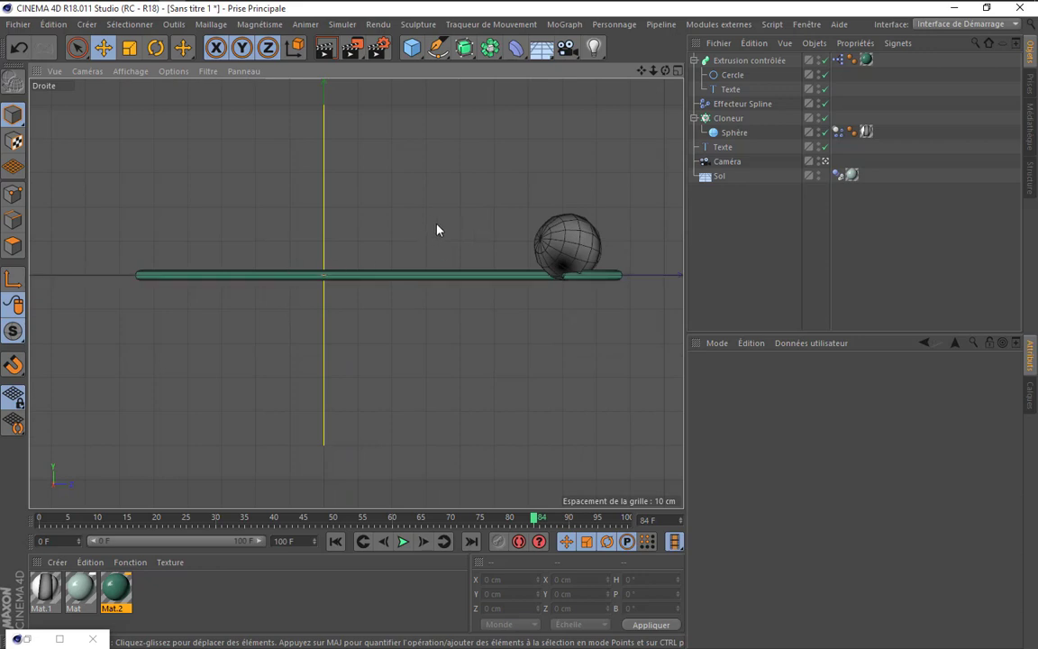
# - Lower the Sol floor to about Y -1.2 cm, just beneath the T tube
pyautogui.click(719, 175)
pyautogui.moveTo(326, 199); pyautogui.dragTo(323, 213)
pyautogui.scroll(3, 316, 255)
pyautogui.scroll(2, 340, 304)
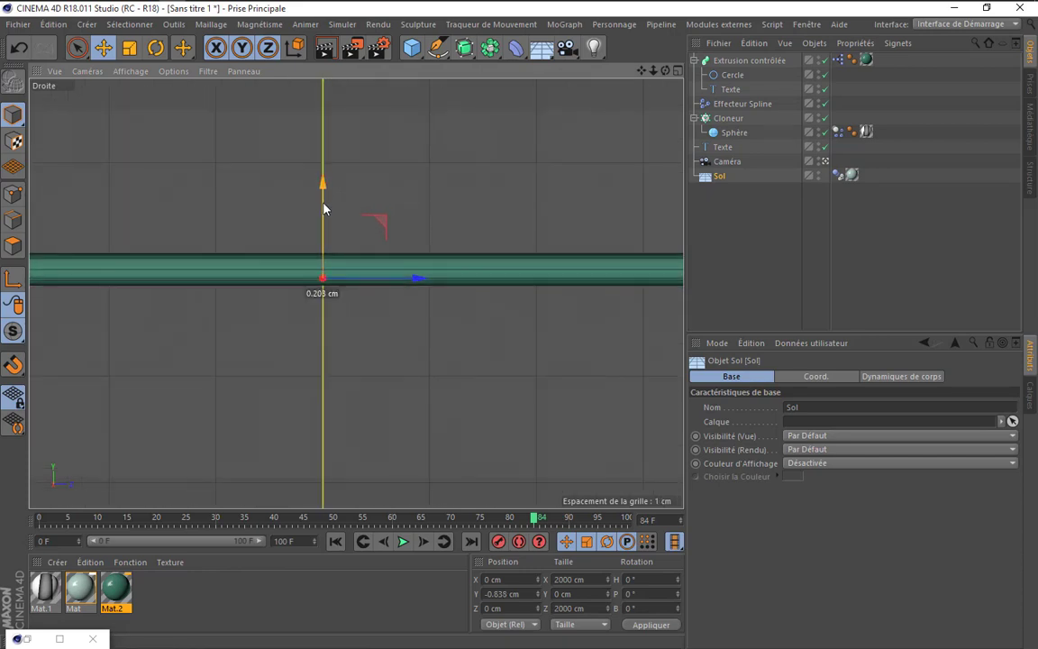
pyautogui.scroll(-5, 432, 192)
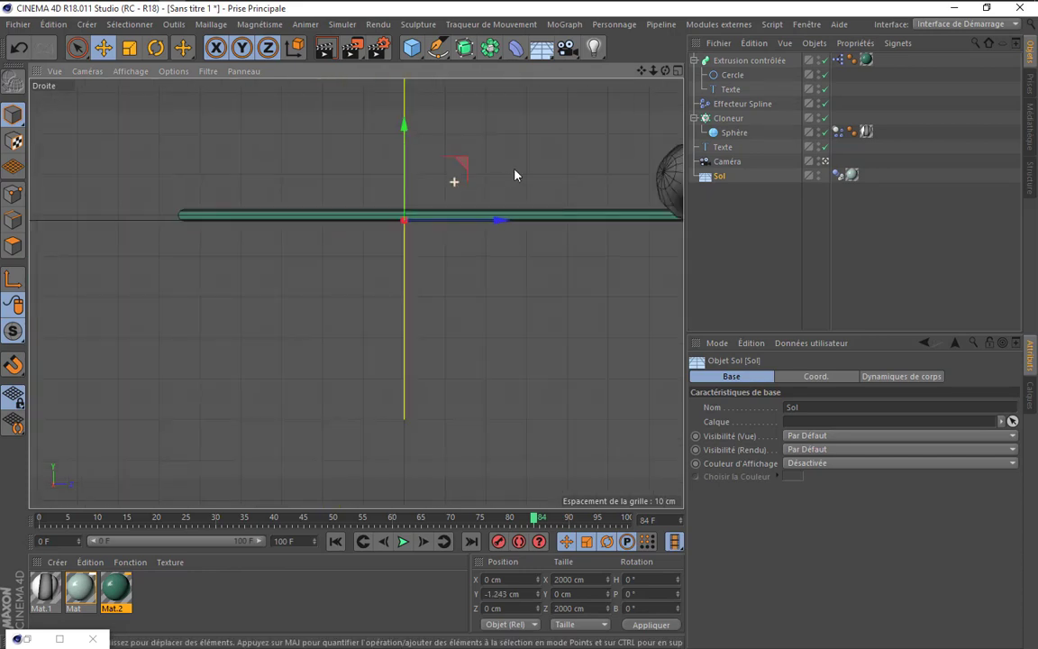
# - In Perspective view, replay the sphere animation from the first frame and render-check the result
pyautogui.press('F1')
pyautogui.click(403, 541)
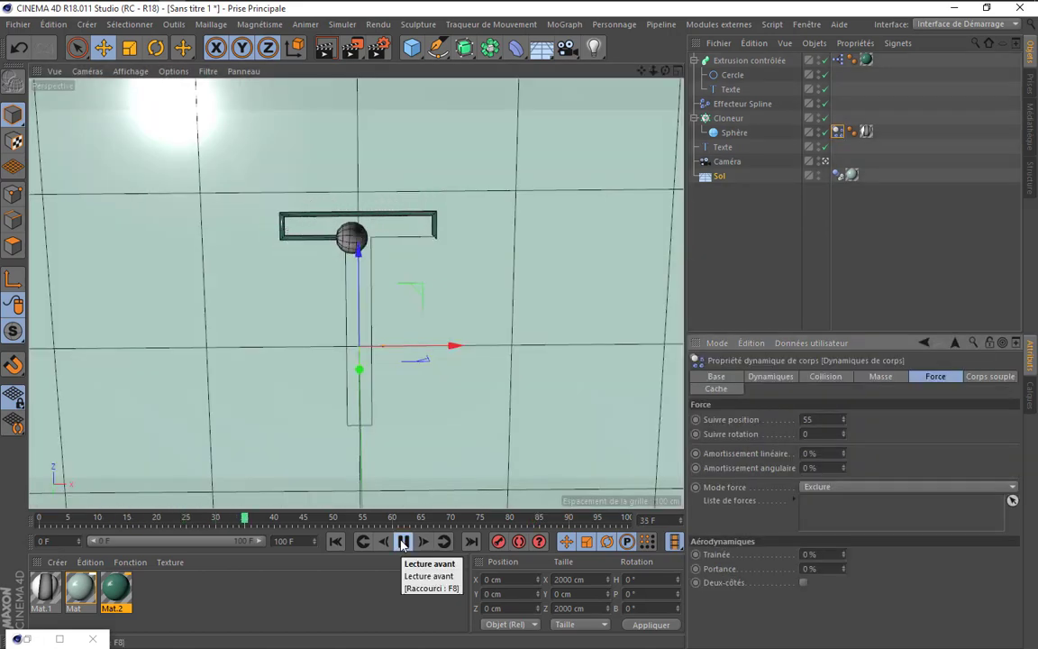
pyautogui.click(403, 541)
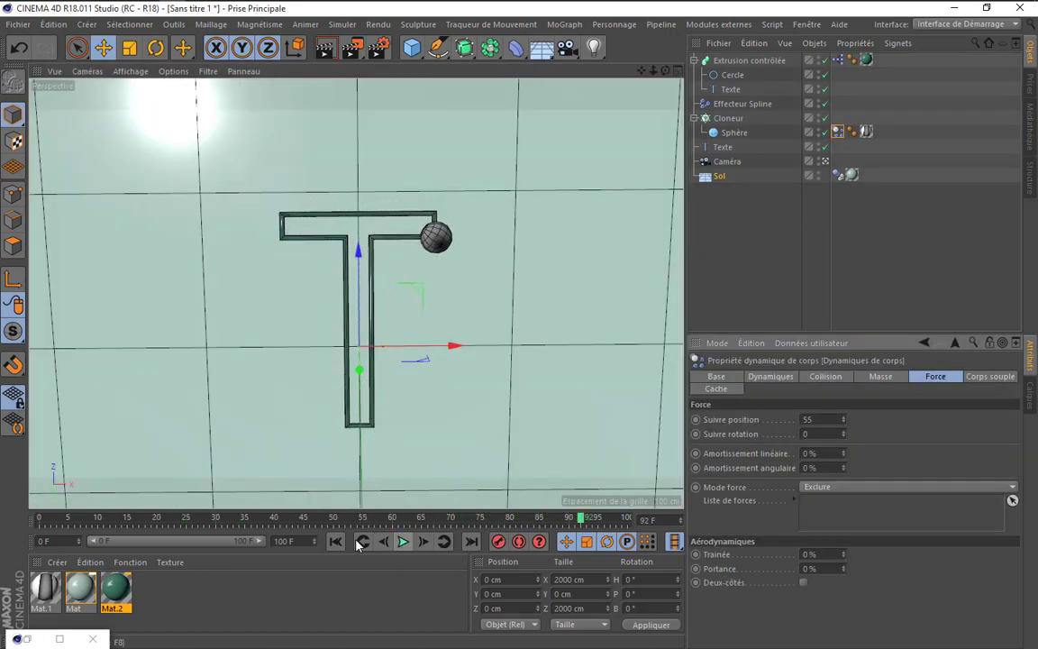
pyautogui.click(337, 541)
pyautogui.click(403, 540)
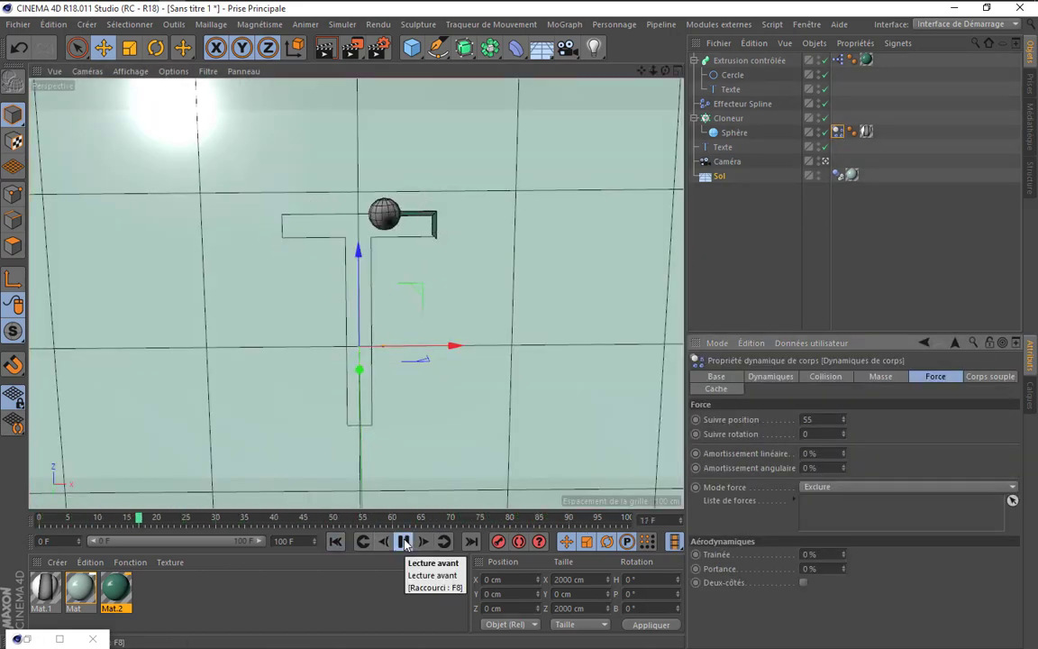
pyautogui.click(403, 540)
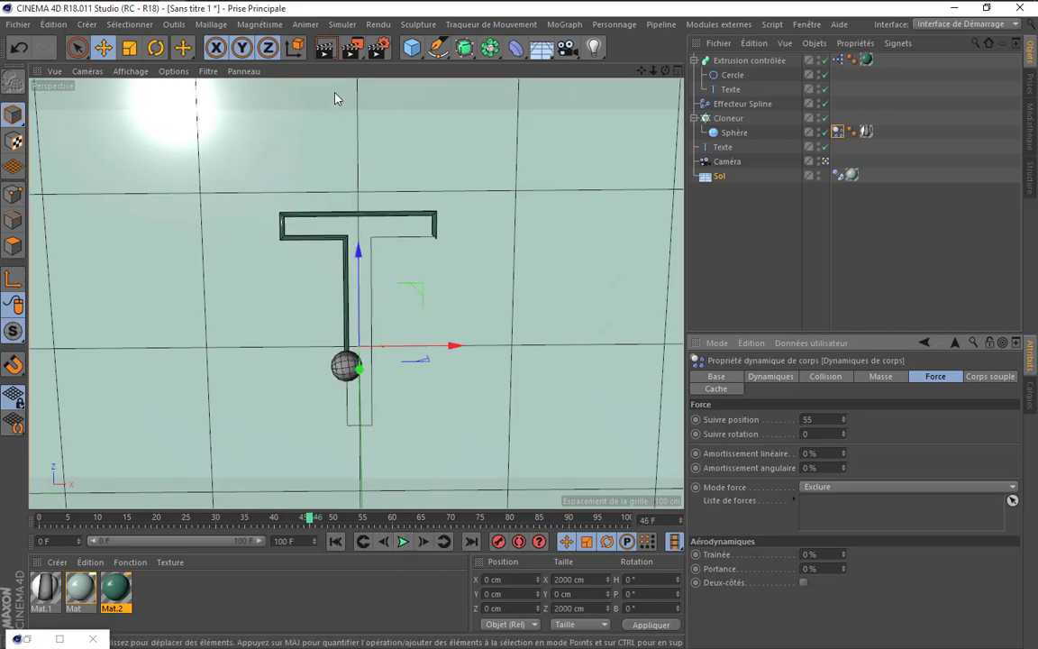
pyautogui.click(329, 53)
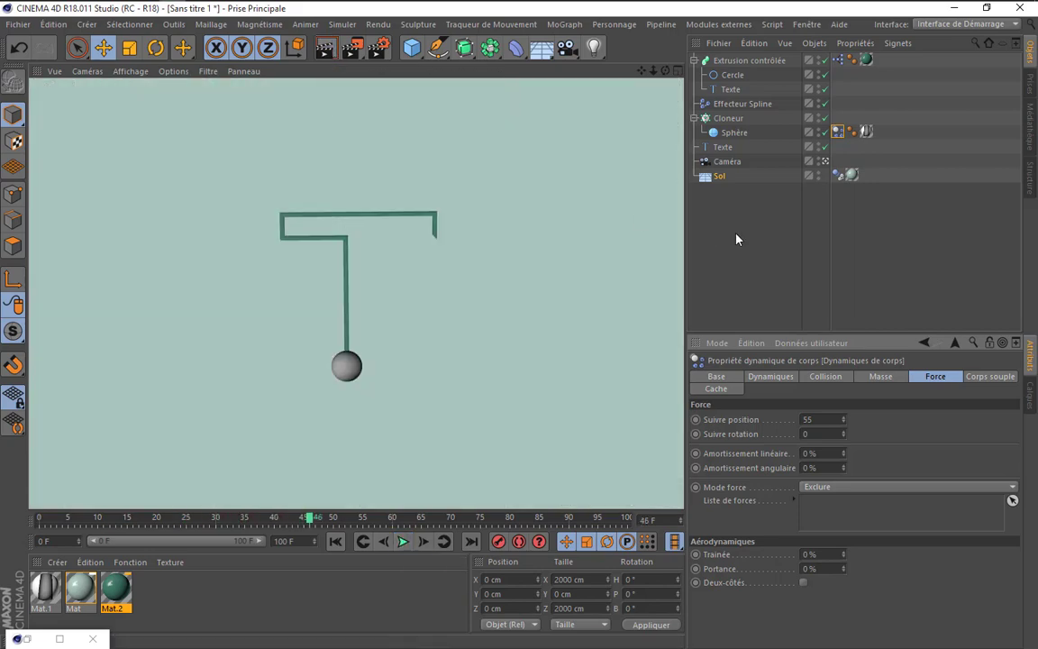
pyautogui.click(824, 162)
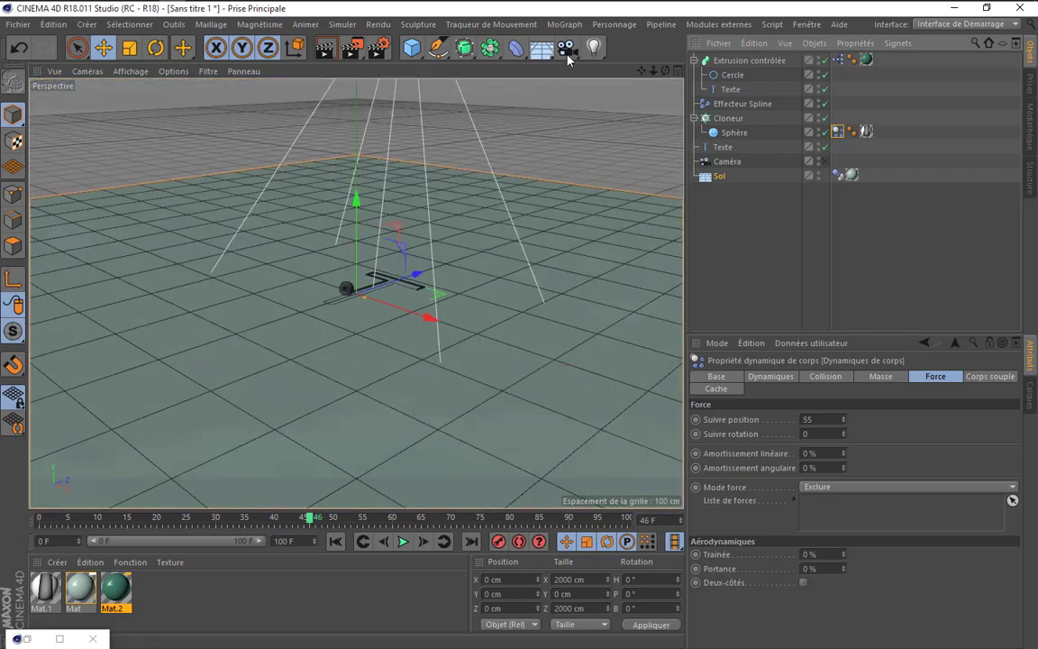
# - Add an omni light raised to about 249 cm and a copy shifted about 333 cm along X
pyautogui.click(592, 50)
pyautogui.moveTo(355, 202); pyautogui.dragTo(356, 106)
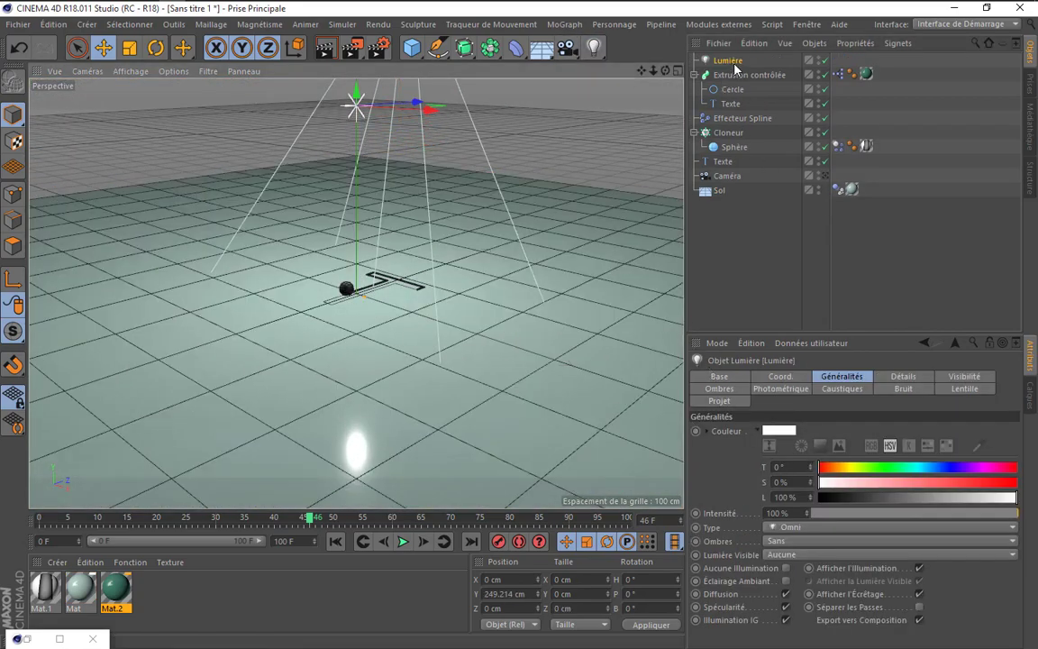
pyautogui.keyDown('ctrl'); pyautogui.moveTo(737, 70); pyautogui.dragTo(736, 77); pyautogui.keyUp('ctrl')
pyautogui.moveTo(431, 109)
pyautogui.mouseDown()
pyautogui.moveTo(663, 118)
pyautogui.moveTo(649, 118)
pyautogui.mouseUp()
# - Set the copied light to 30% intensity and duplicate it to X -229 cm
pyautogui.click(696, 515)
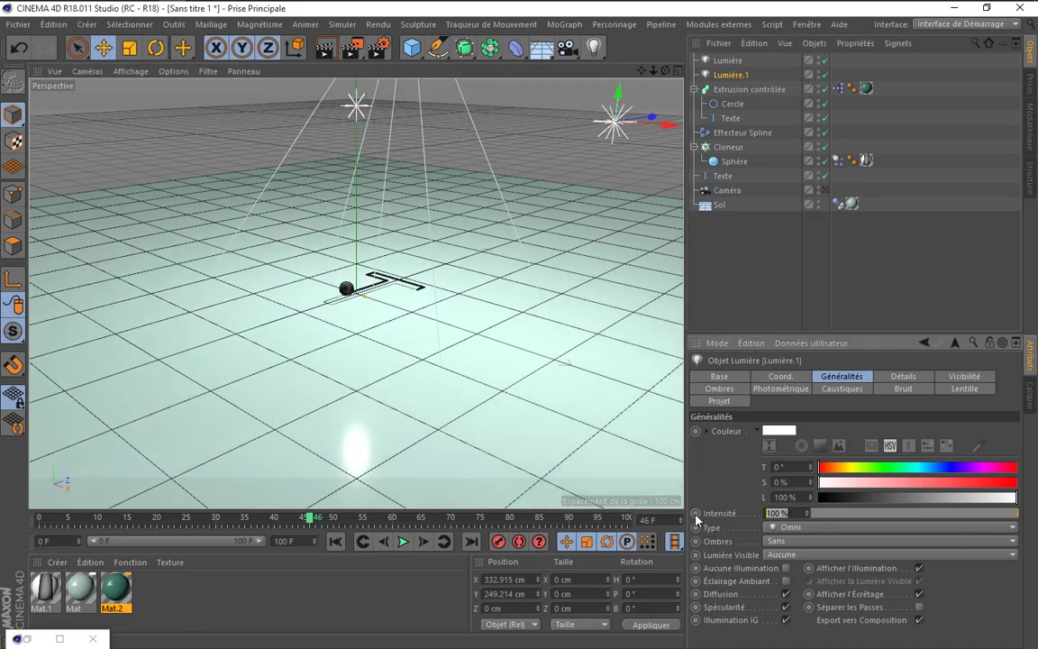
pyautogui.write('30')
pyautogui.press('Return')
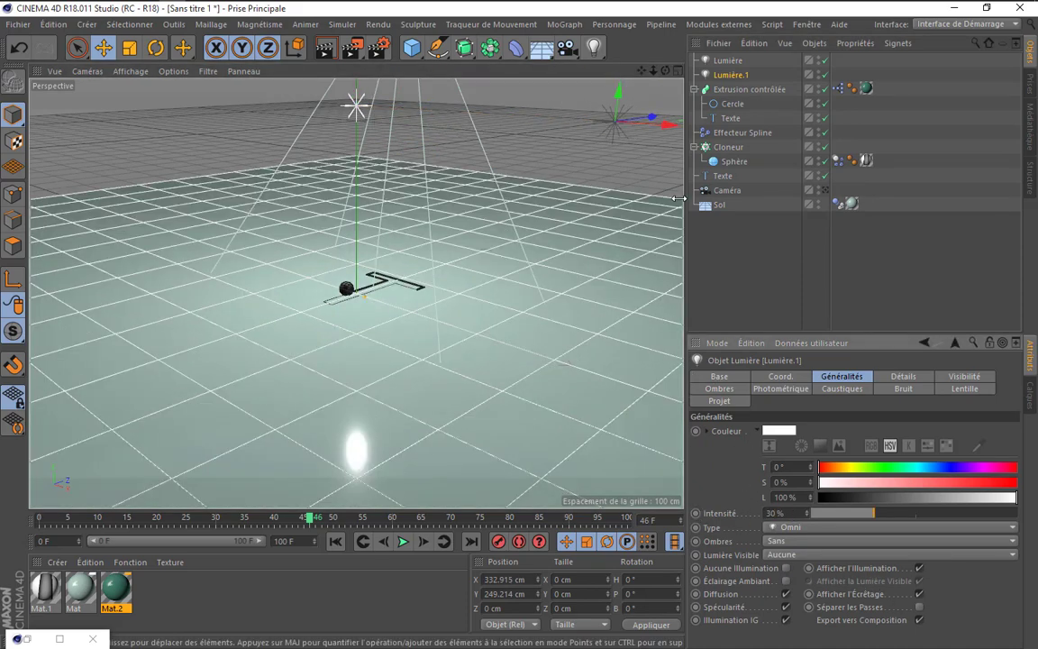
pyautogui.hotkey('ctrl', 'c')
pyautogui.hotkey('ctrl', 'v')
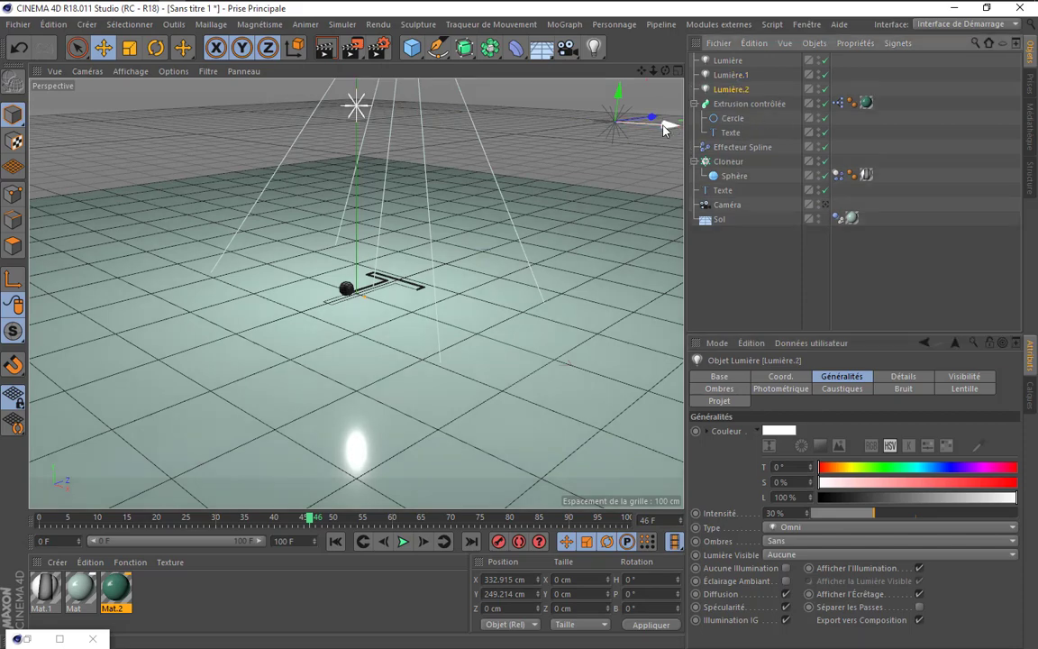
pyautogui.moveTo(650, 118); pyautogui.dragTo(247, 96)
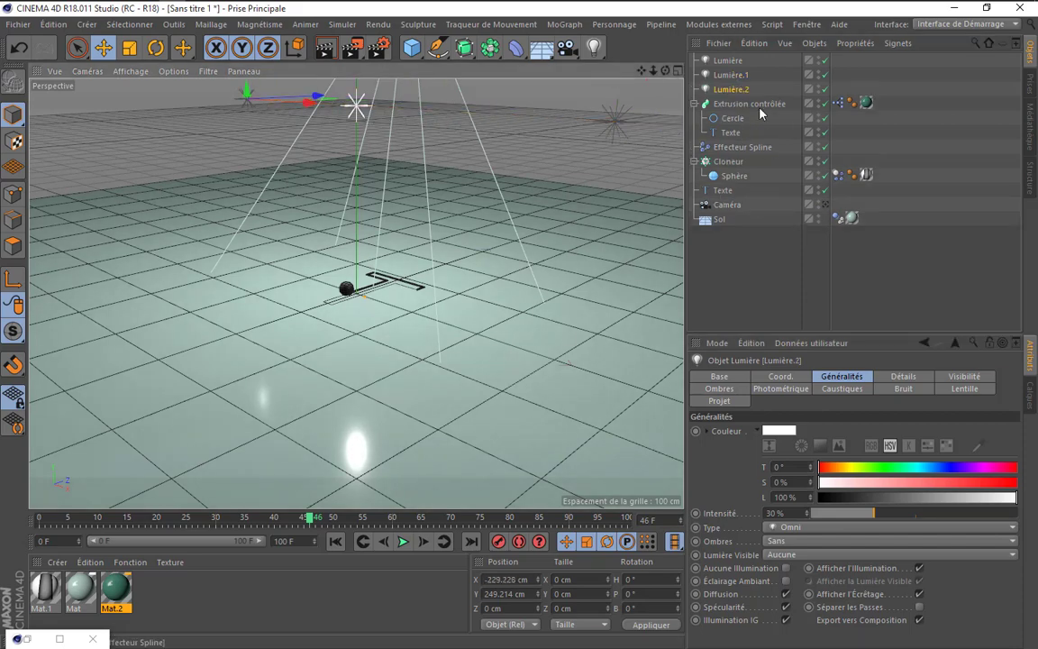
# - Give the first light Lumière soft shadow maps, then view through the scene camera at frame 0
pyautogui.click(730, 75)
pyautogui.click(728, 60)
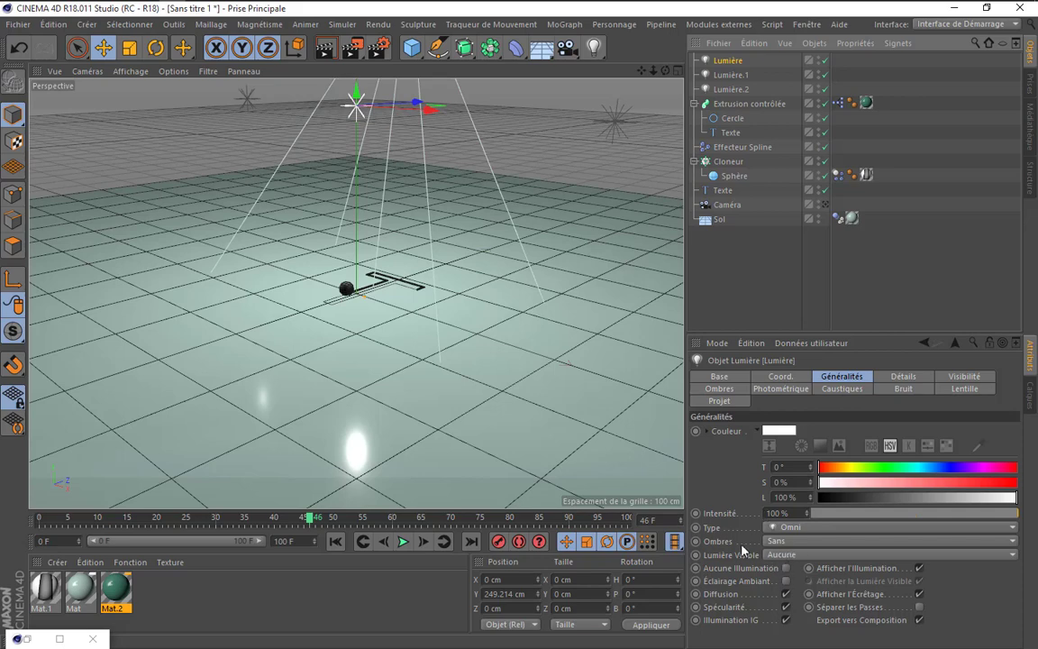
pyautogui.click(793, 540)
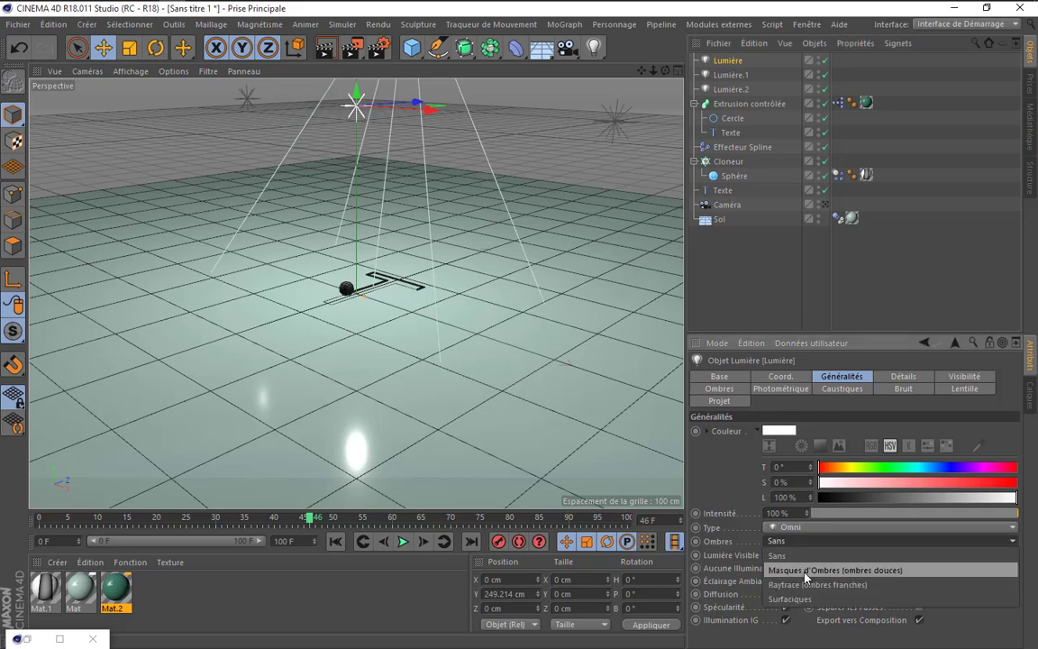
pyautogui.click(798, 563)
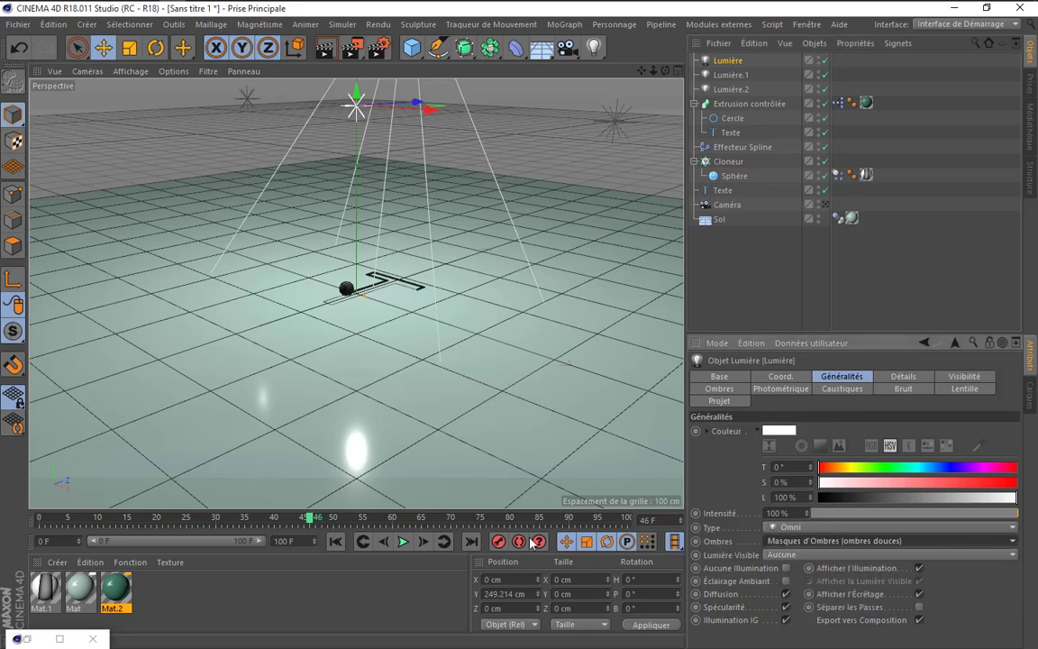
pyautogui.click(825, 205)
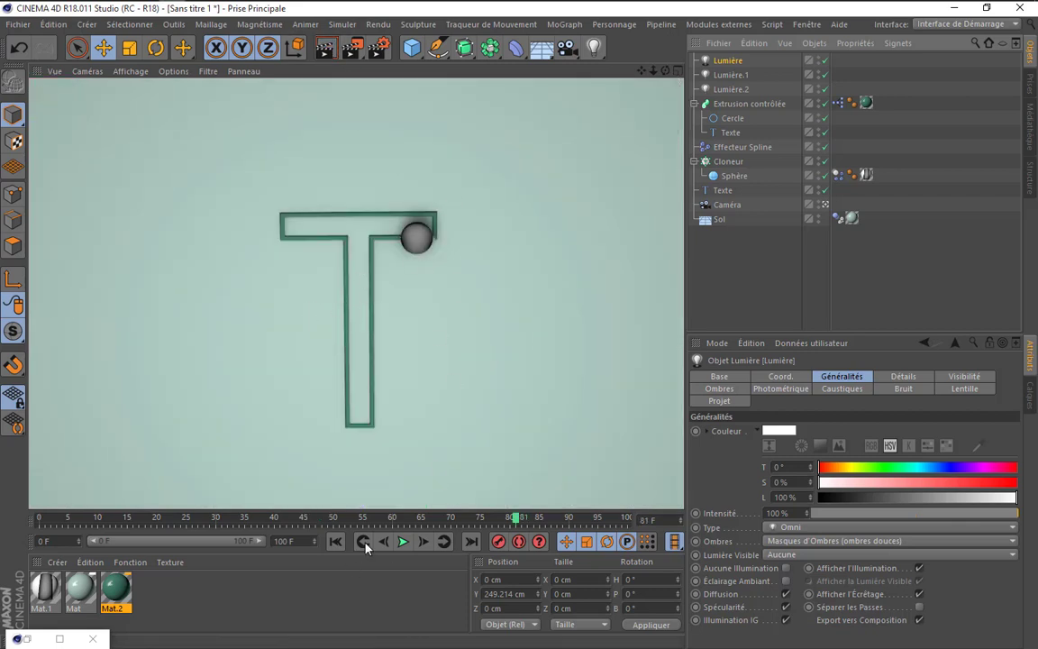
pyautogui.click(335, 540)
pyautogui.click(402, 541)
pyautogui.click(403, 542)
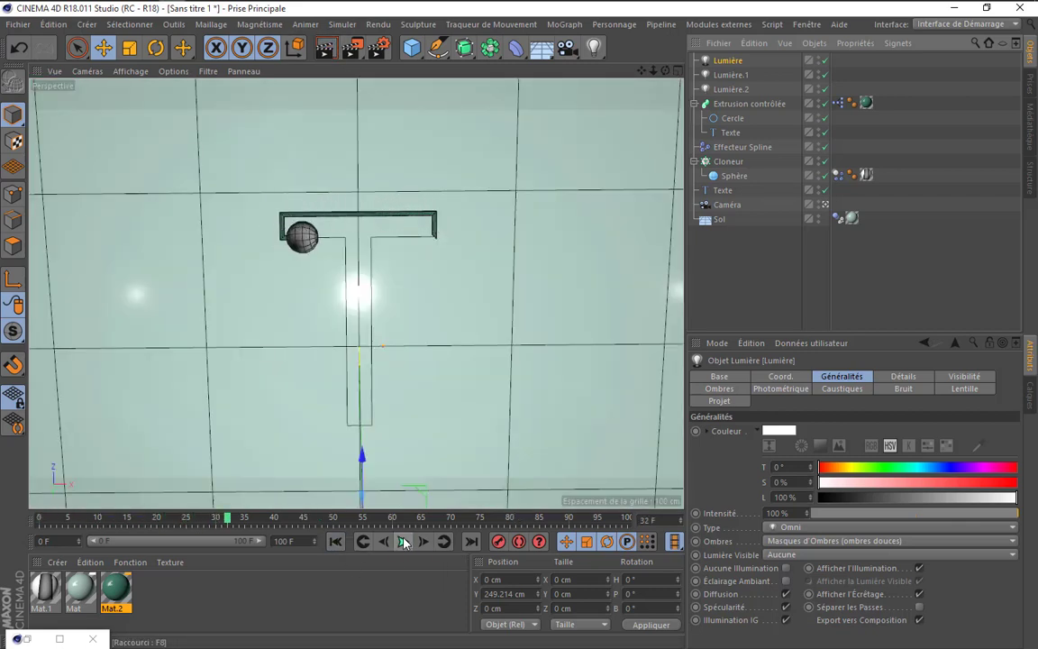